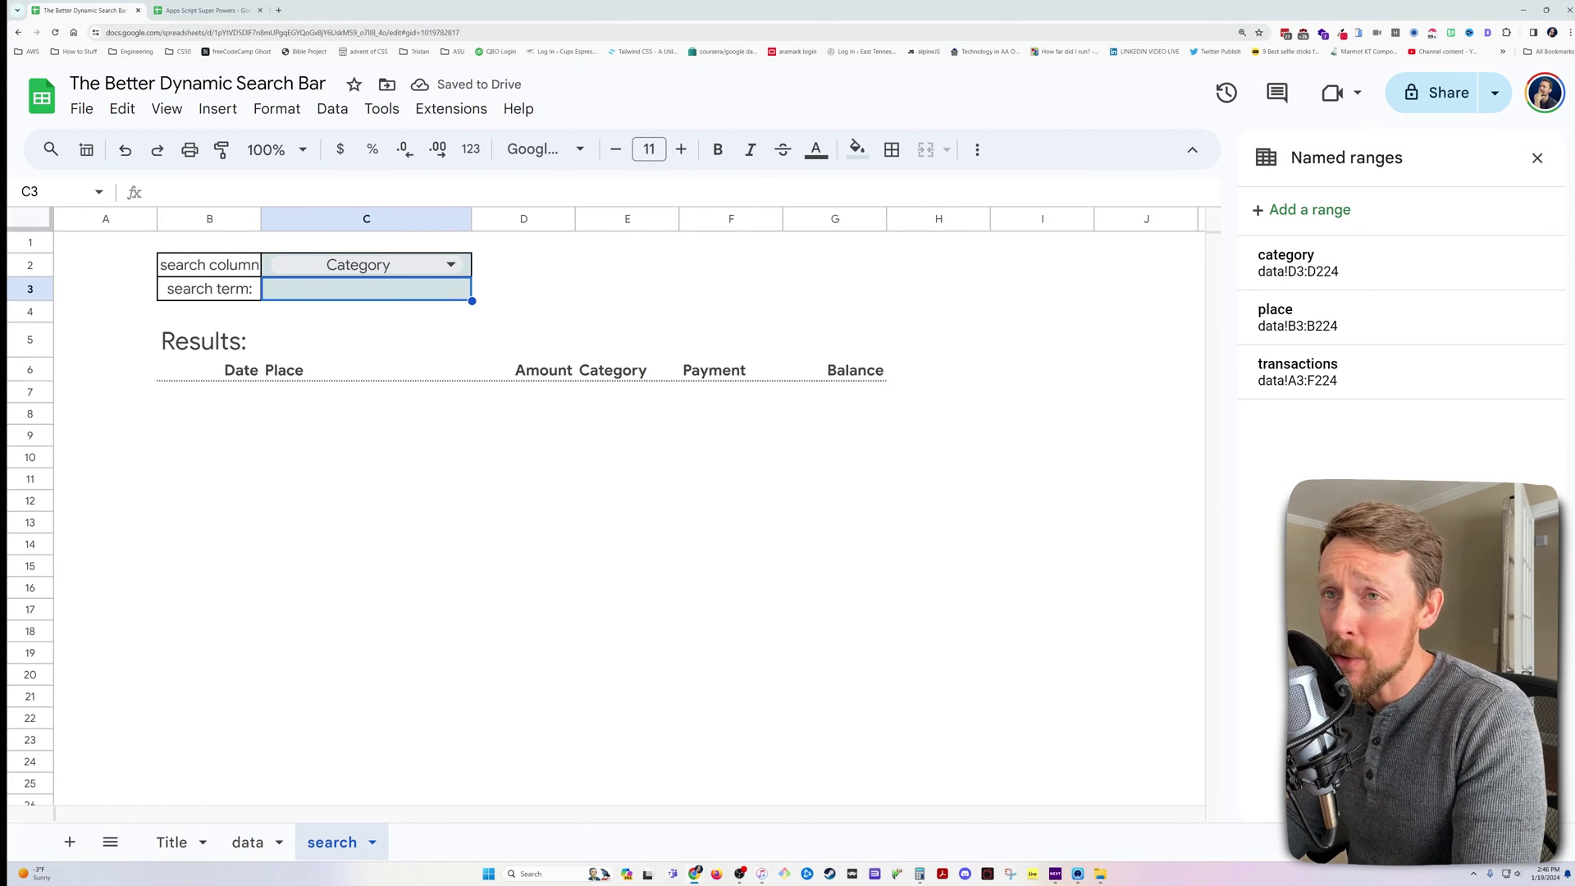
# - Enter the search term aut, then set the search column dropdown in C2 to Place
pyautogui.write('aut')
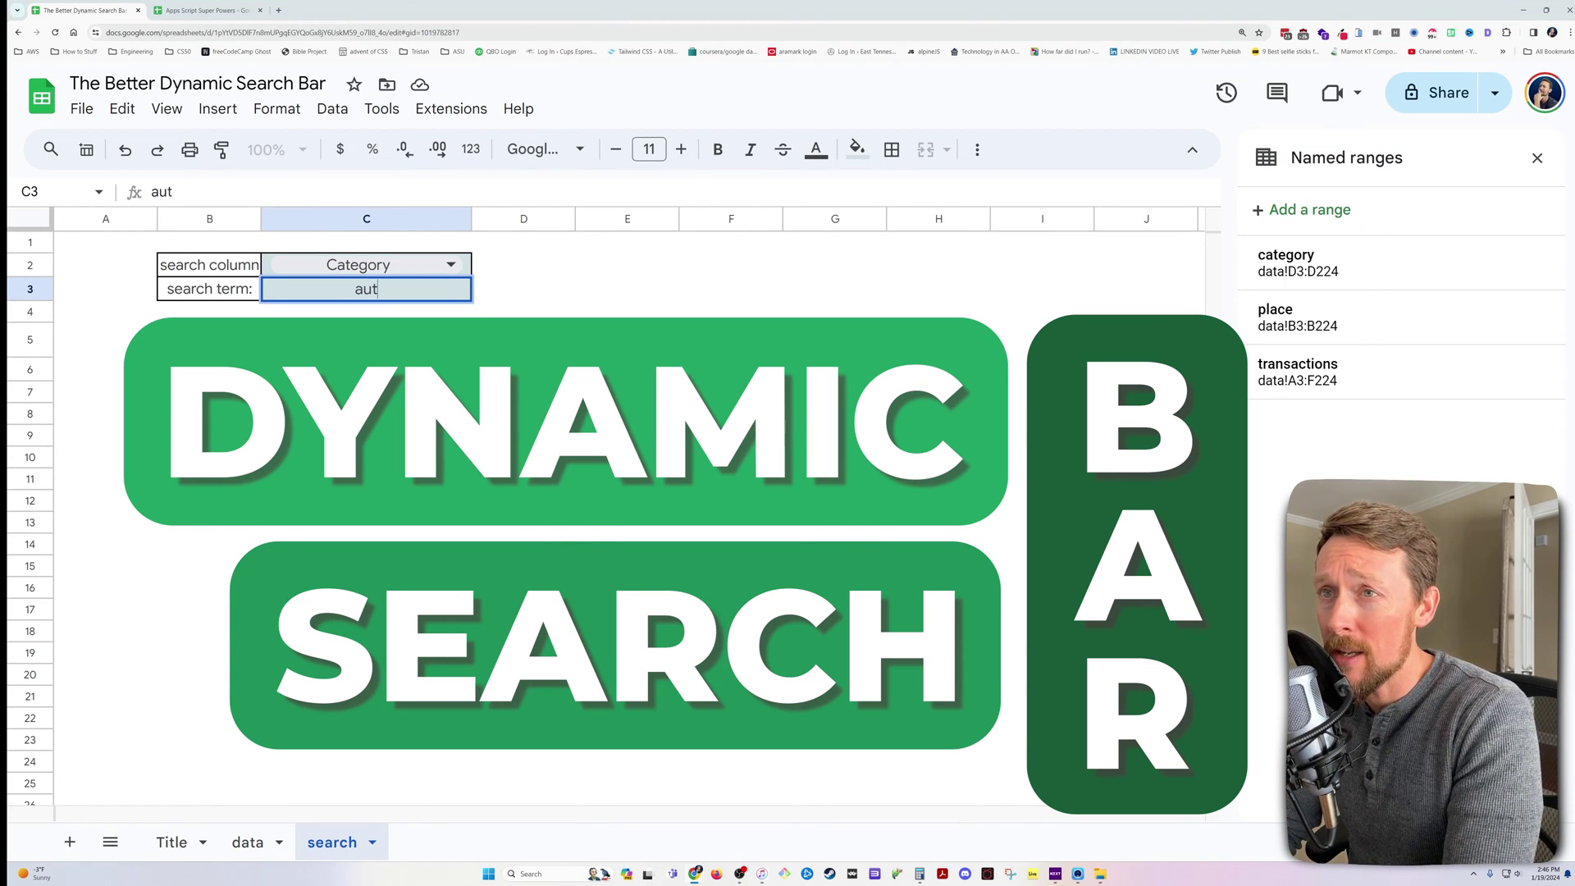
pyautogui.press('Return')
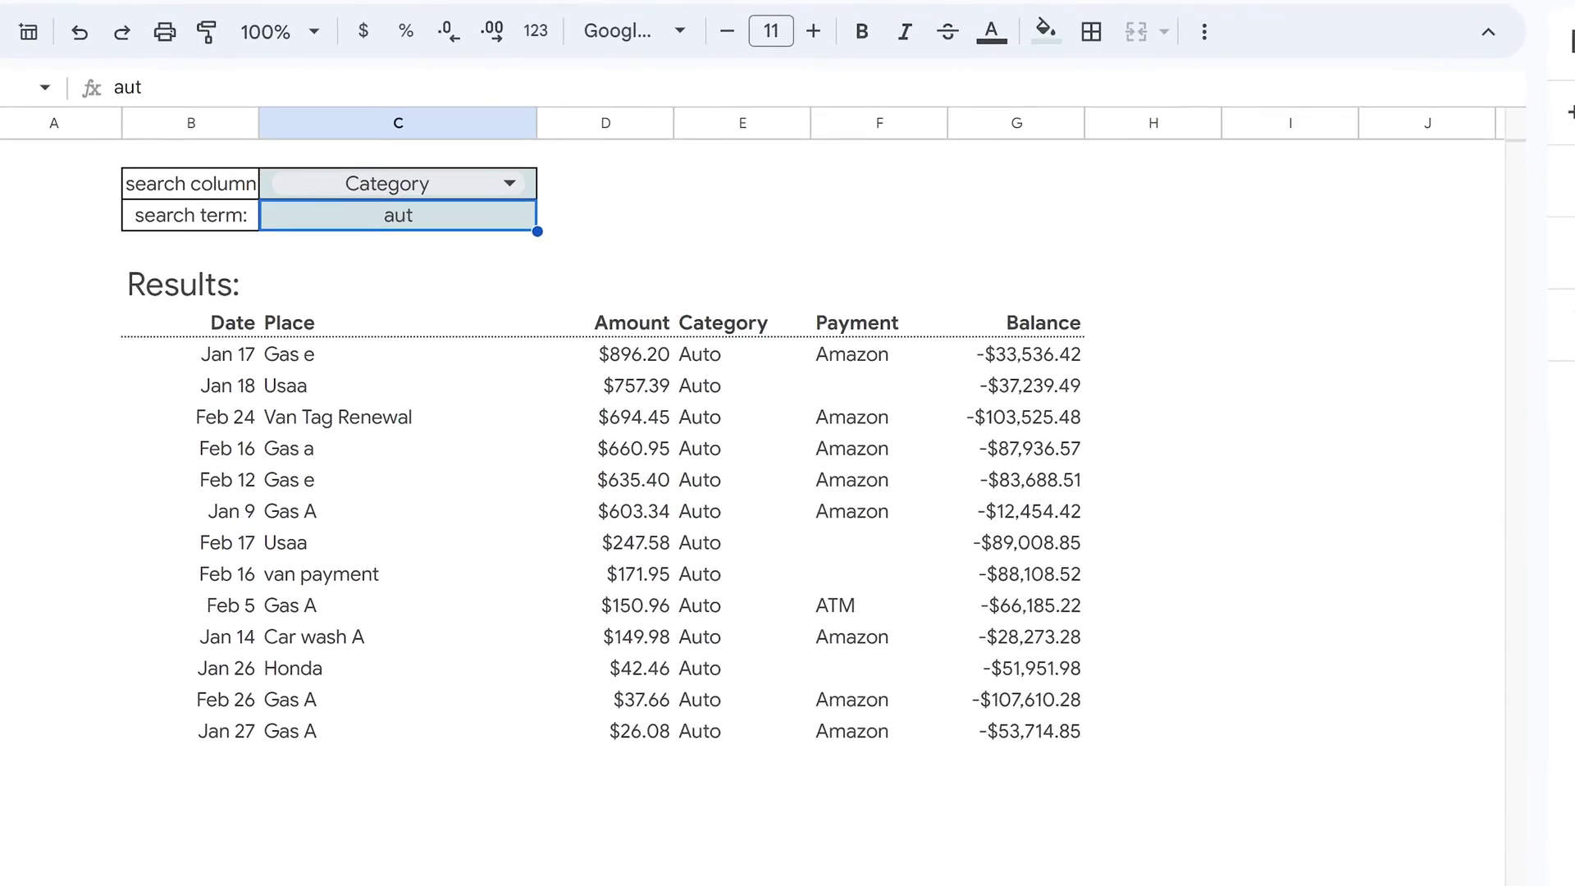
pyautogui.click(398, 183)
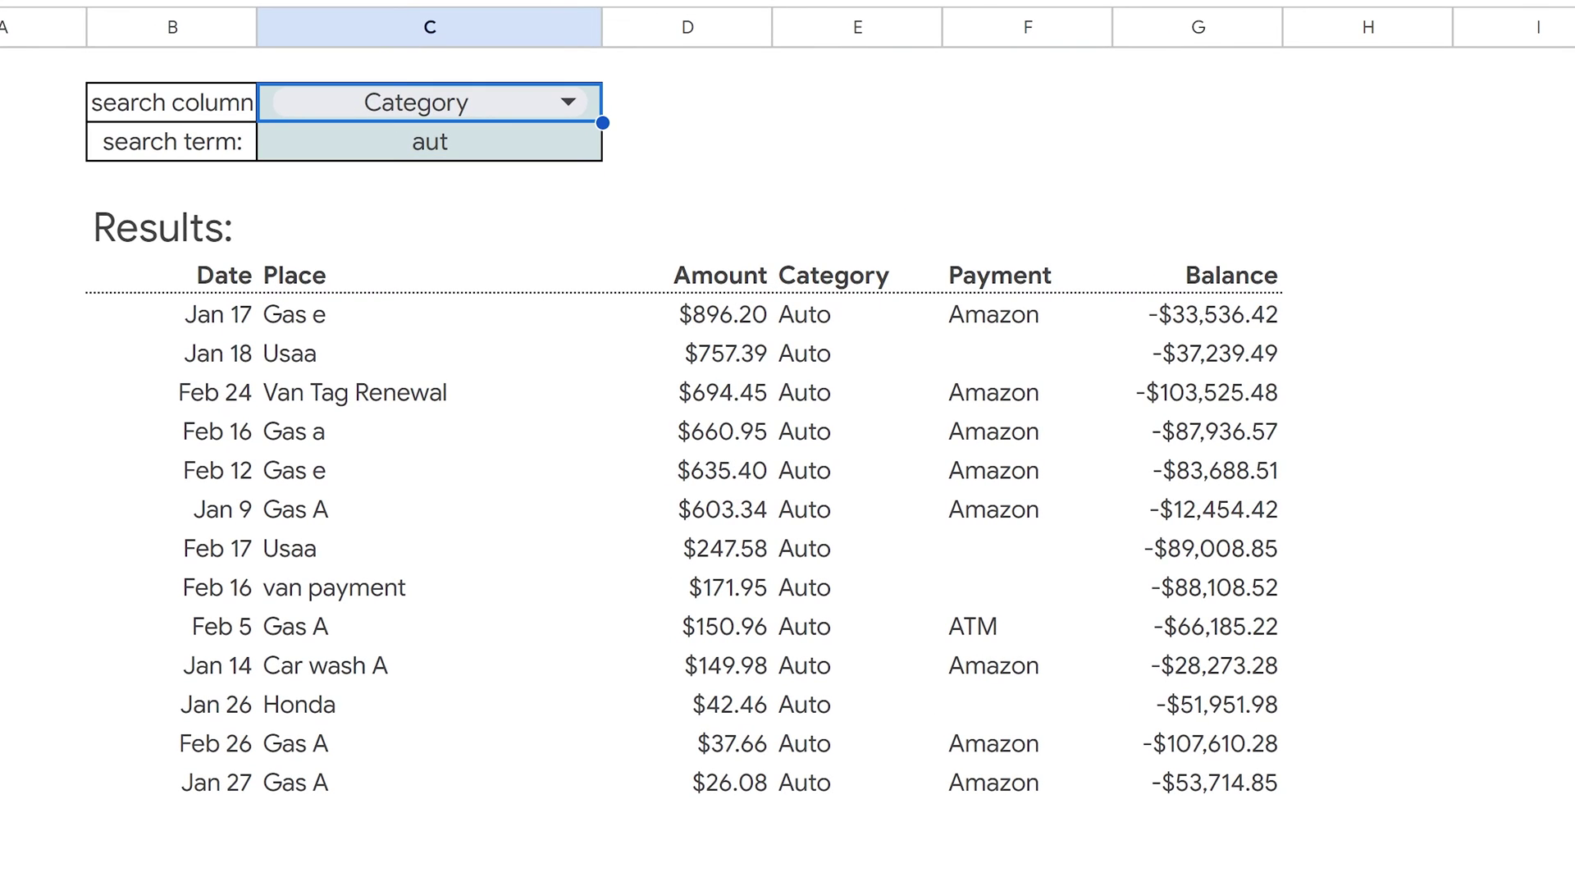
pyautogui.press('Return')
pyautogui.press('Down')
pyautogui.press('Return')
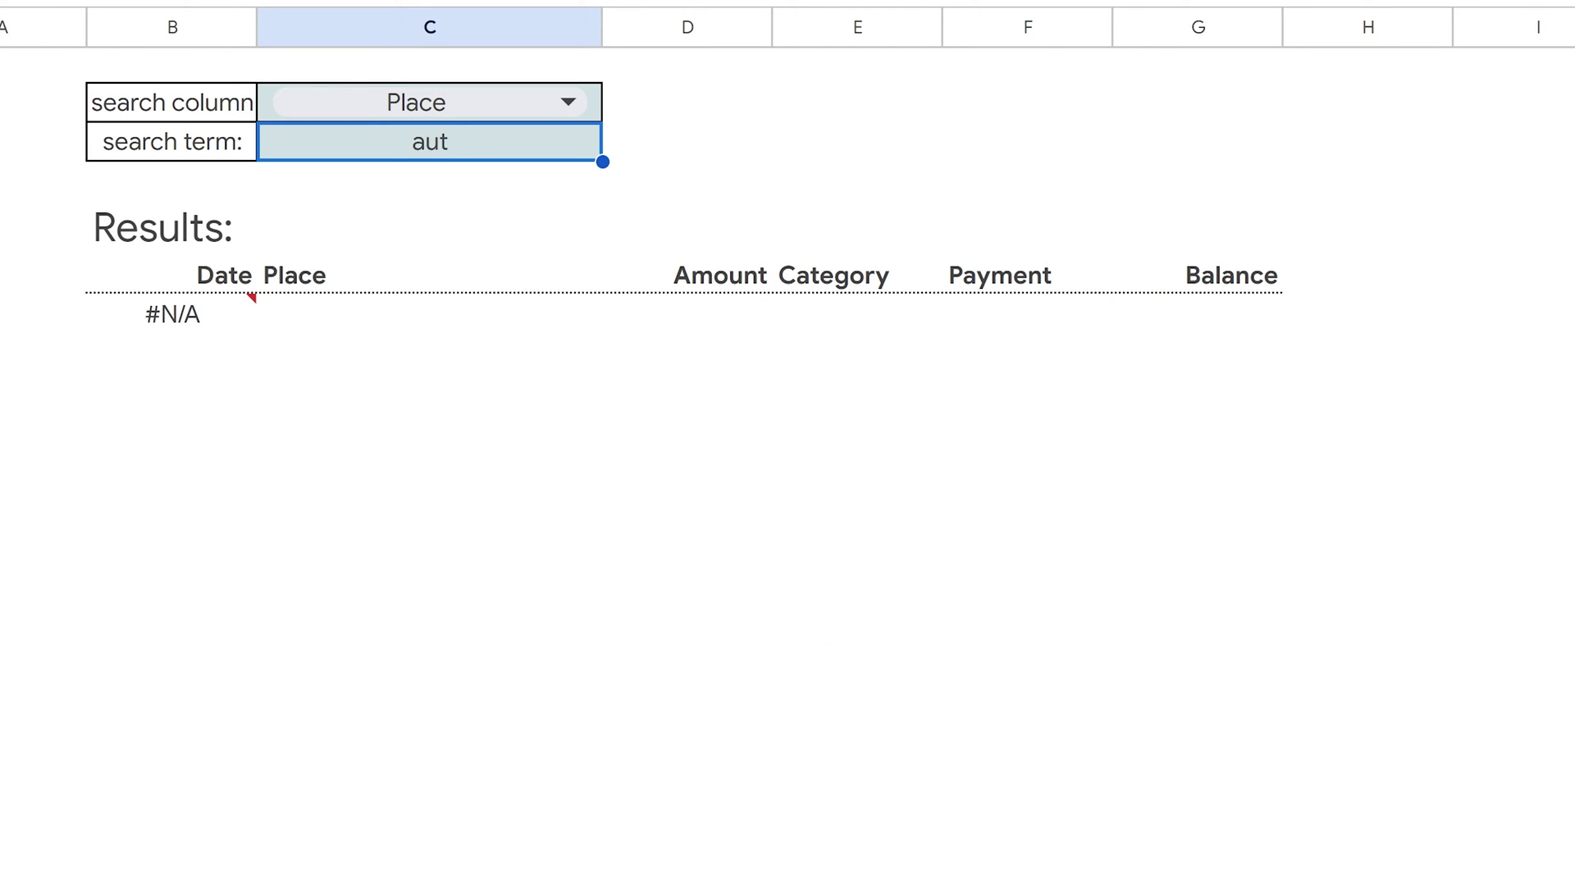
# - Try the search terms cv, c and V, finally settling on v
pyautogui.write('cv')
pyautogui.press('Return')
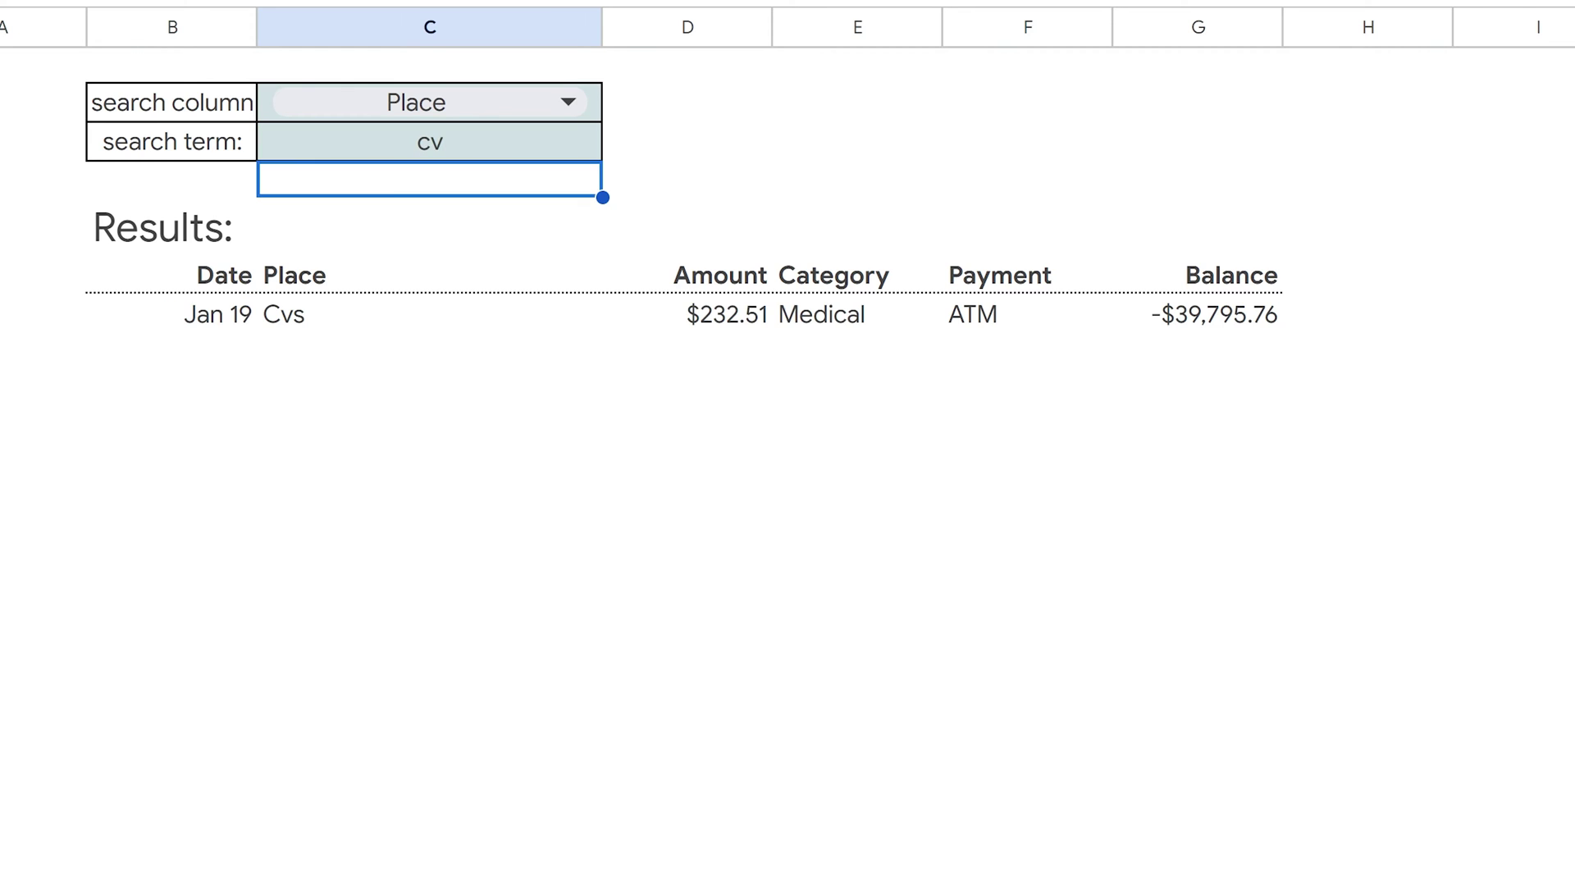
pyautogui.hotkey('ctrl', 'z')
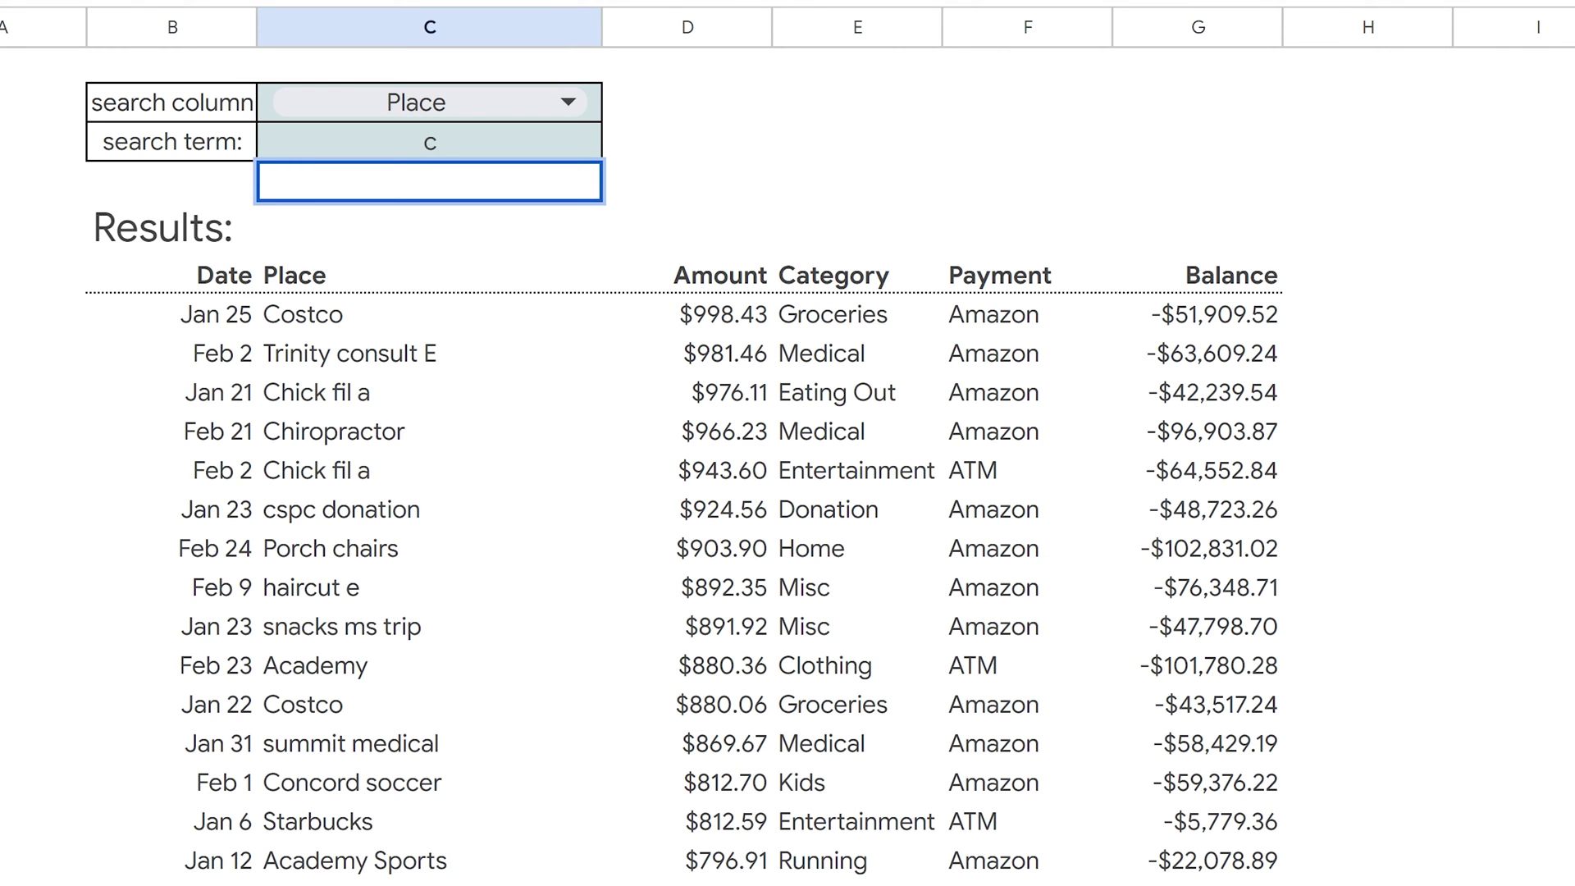
pyautogui.press('Up')
pyautogui.write('V')
pyautogui.press('Return')
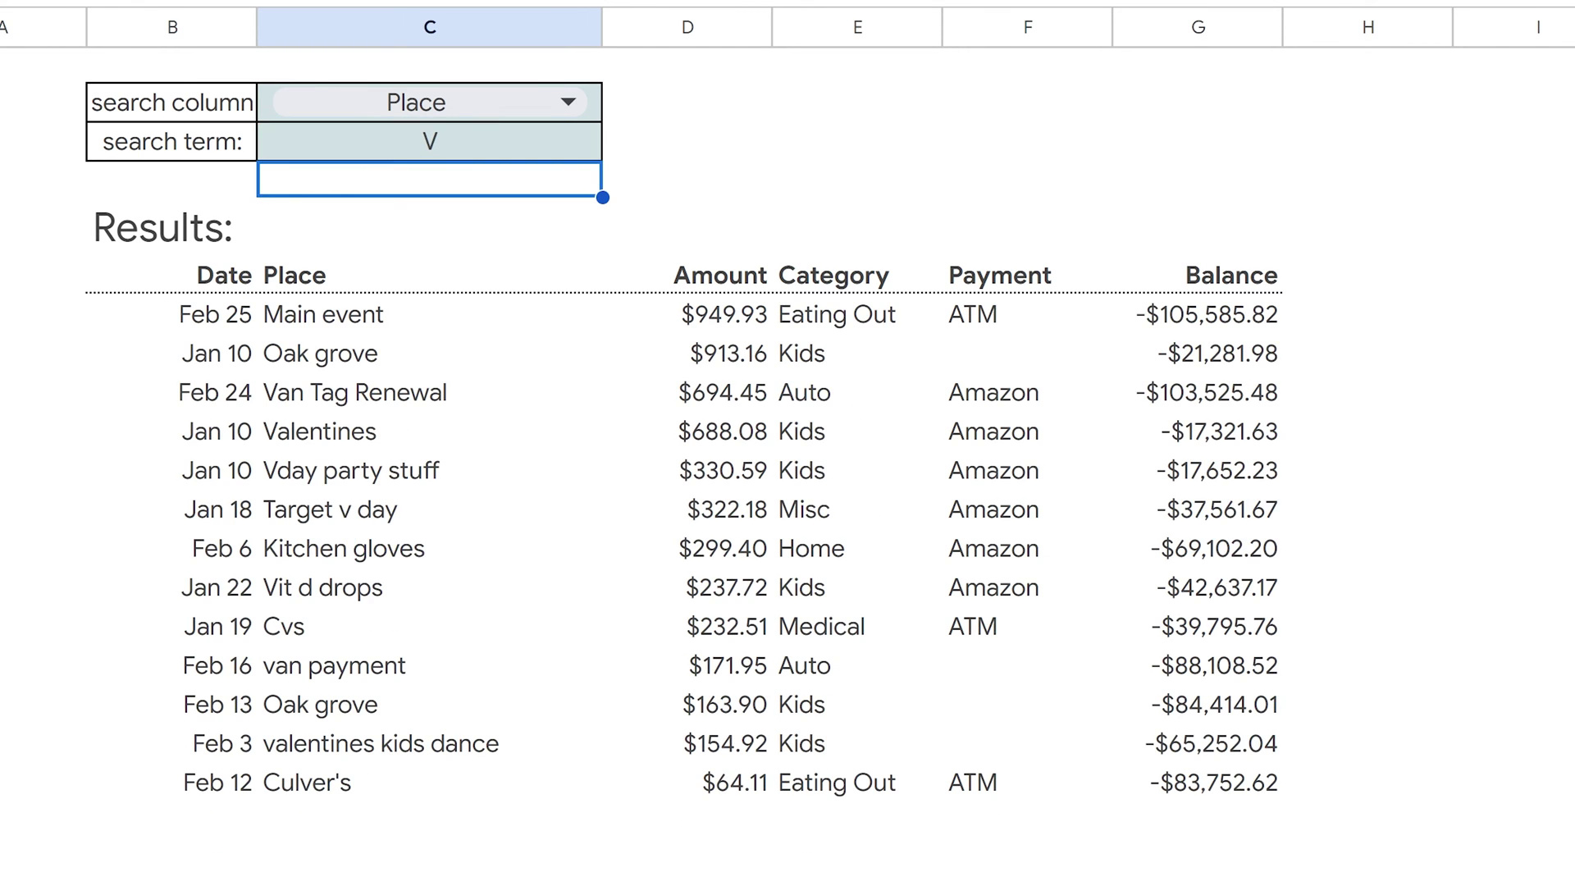
pyautogui.press('Up')
pyautogui.write('v')
pyautogui.press('Return')
pyautogui.press('Up')
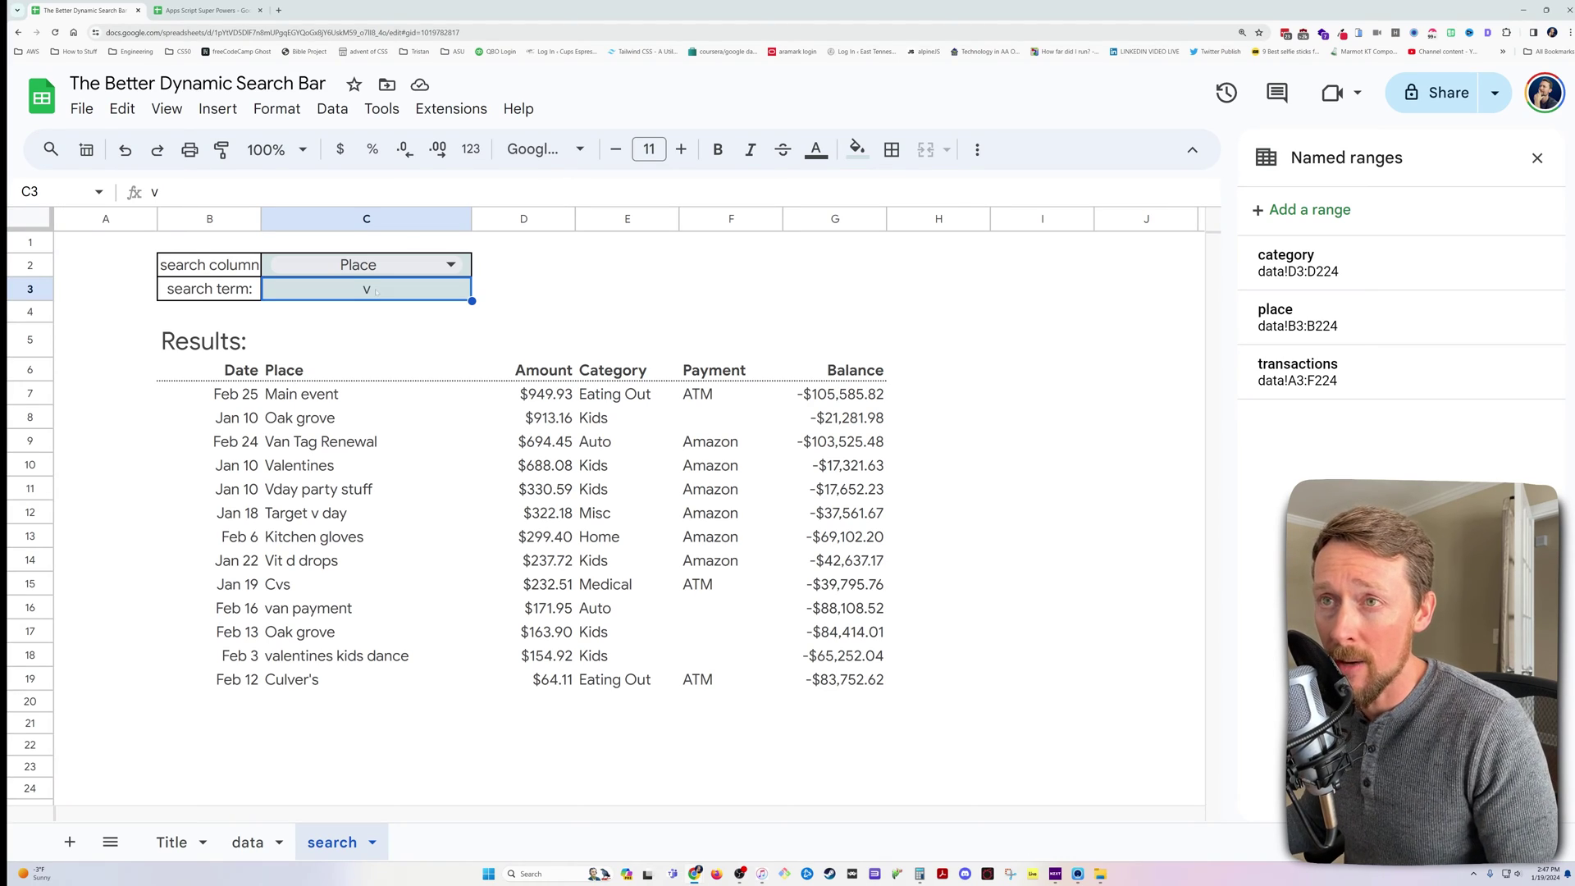
# - On the data sheet, jump between the Transactions header and the last transaction in row 224
pyautogui.click(248, 842)
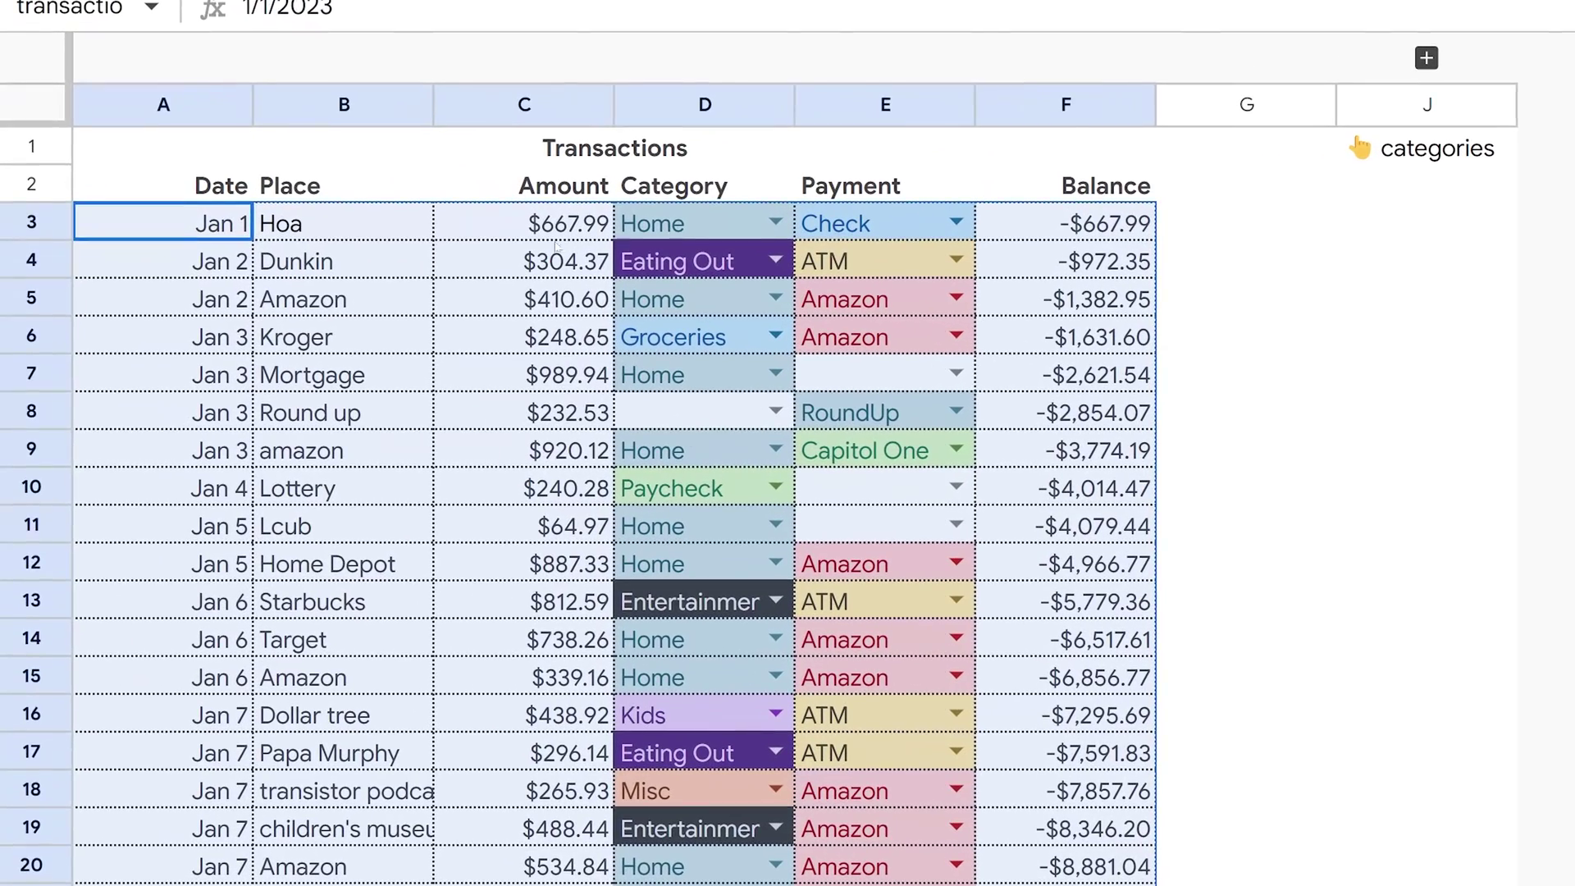
pyautogui.click(466, 306)
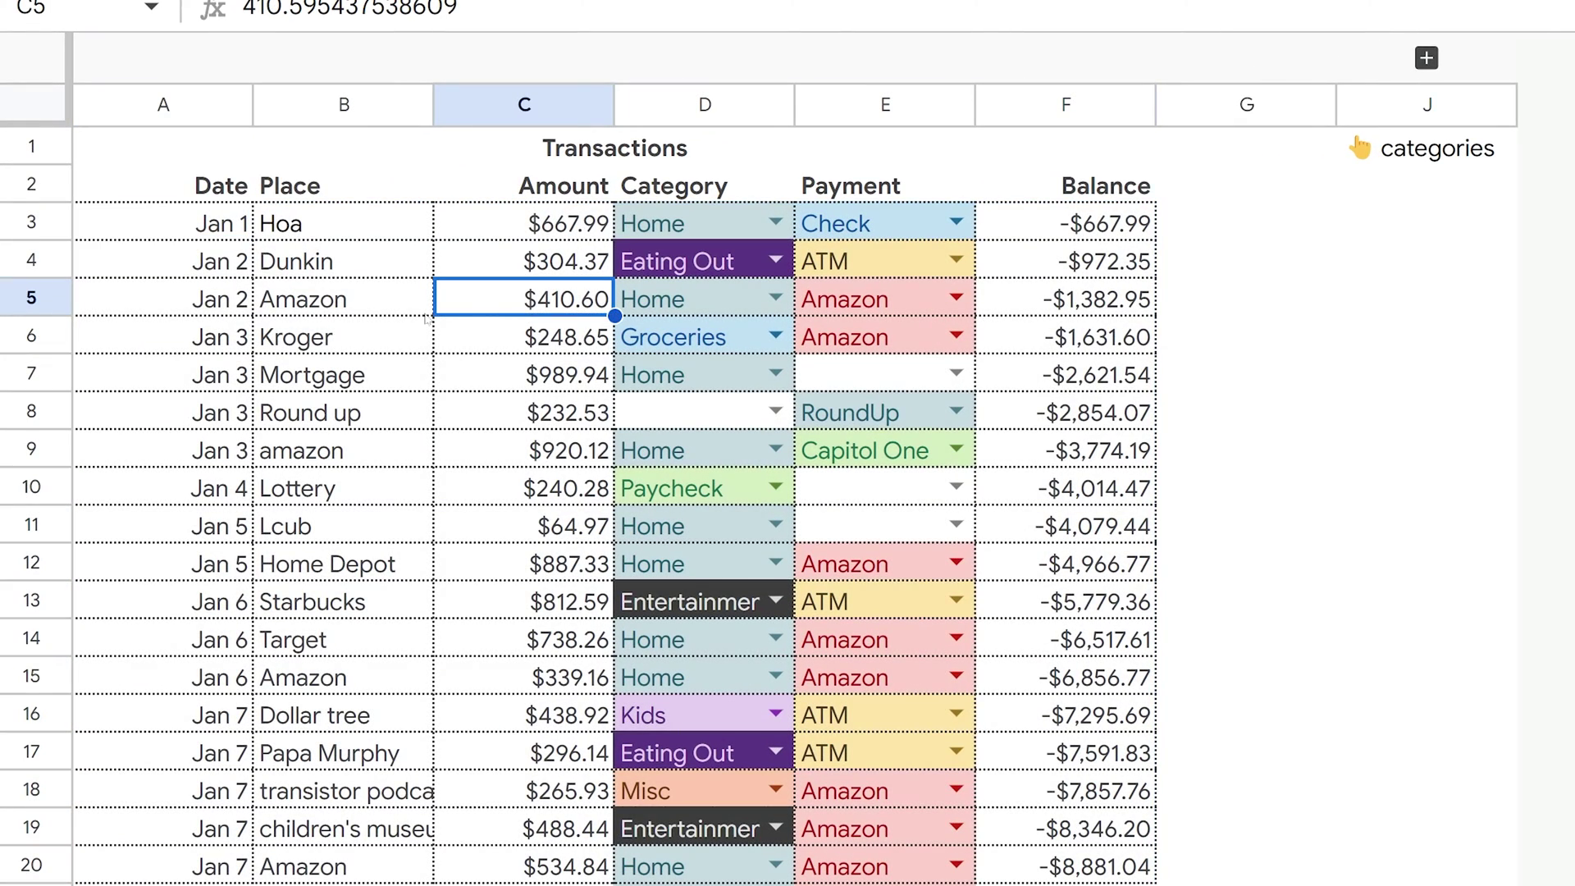
pyautogui.hotkey('ctrl', 'Home')
pyautogui.press('Down')
pyautogui.press('Down')
pyautogui.hotkey('ctrl', 'Down')
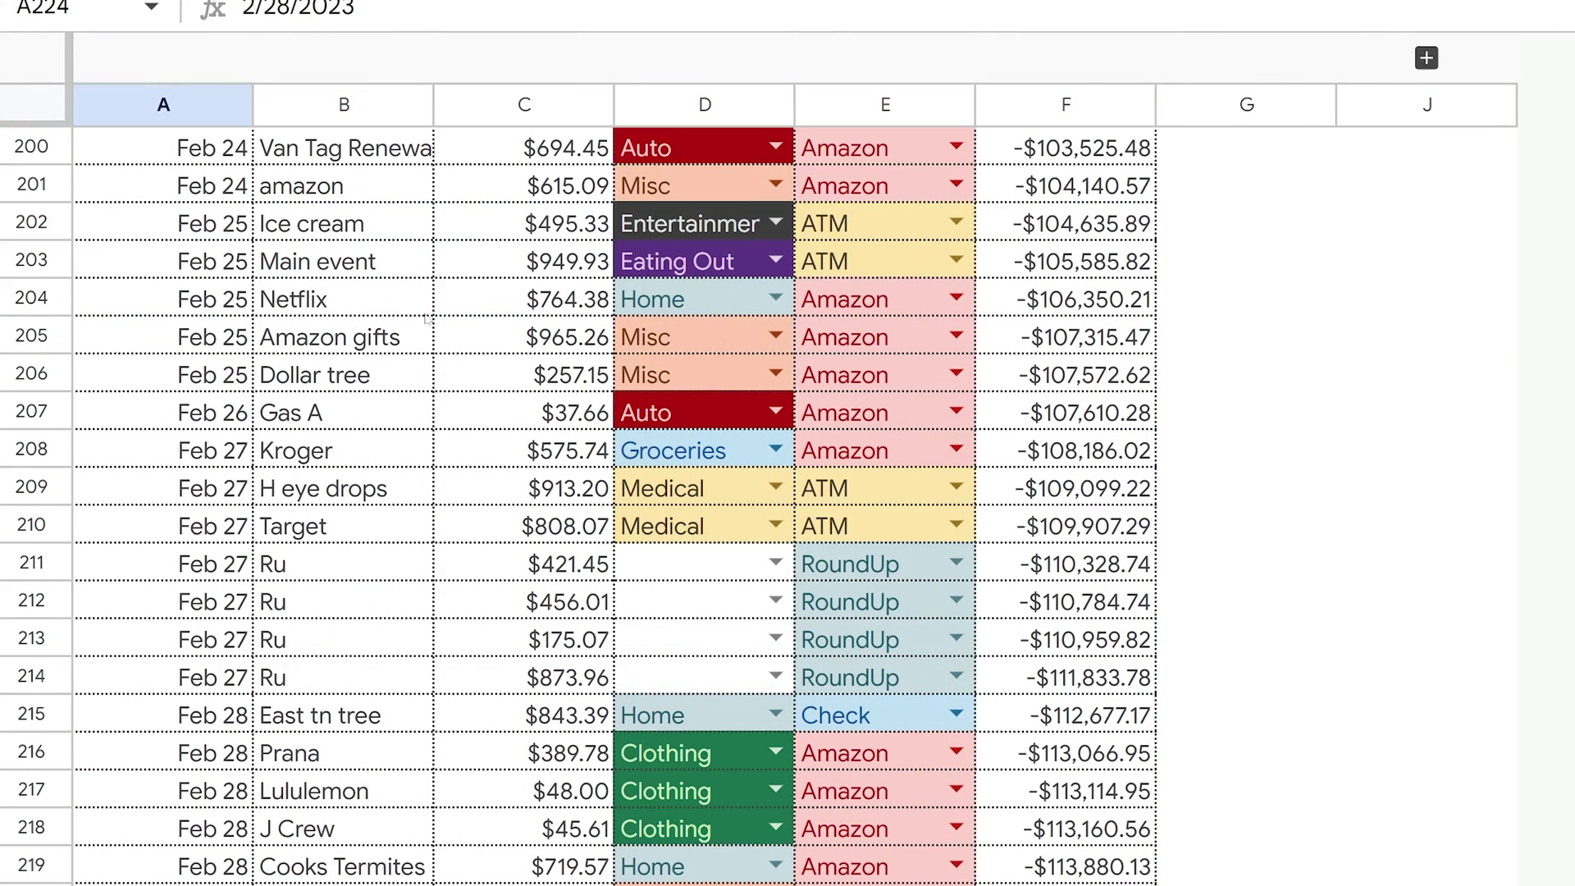
pyautogui.hotkey('ctrl', 'Home')
pyautogui.press('Down')
pyautogui.press('Down')
pyautogui.hotkey('ctrl', 'Down')
pyautogui.hotkey('ctrl', 'Home')
pyautogui.press('Down')
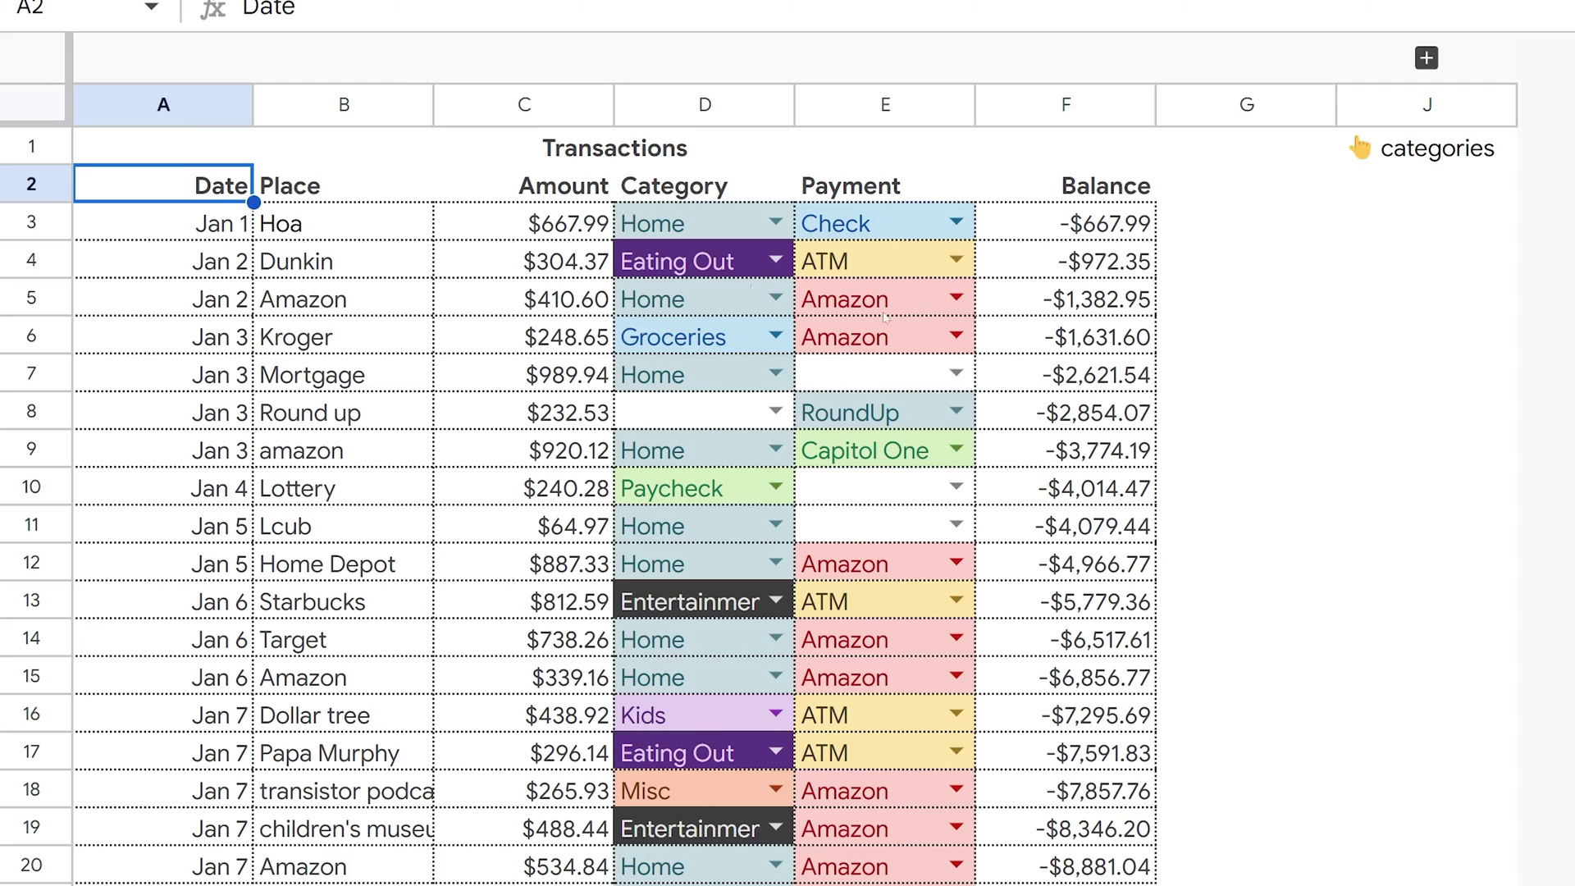
pyautogui.scroll(-20, 530, 443)
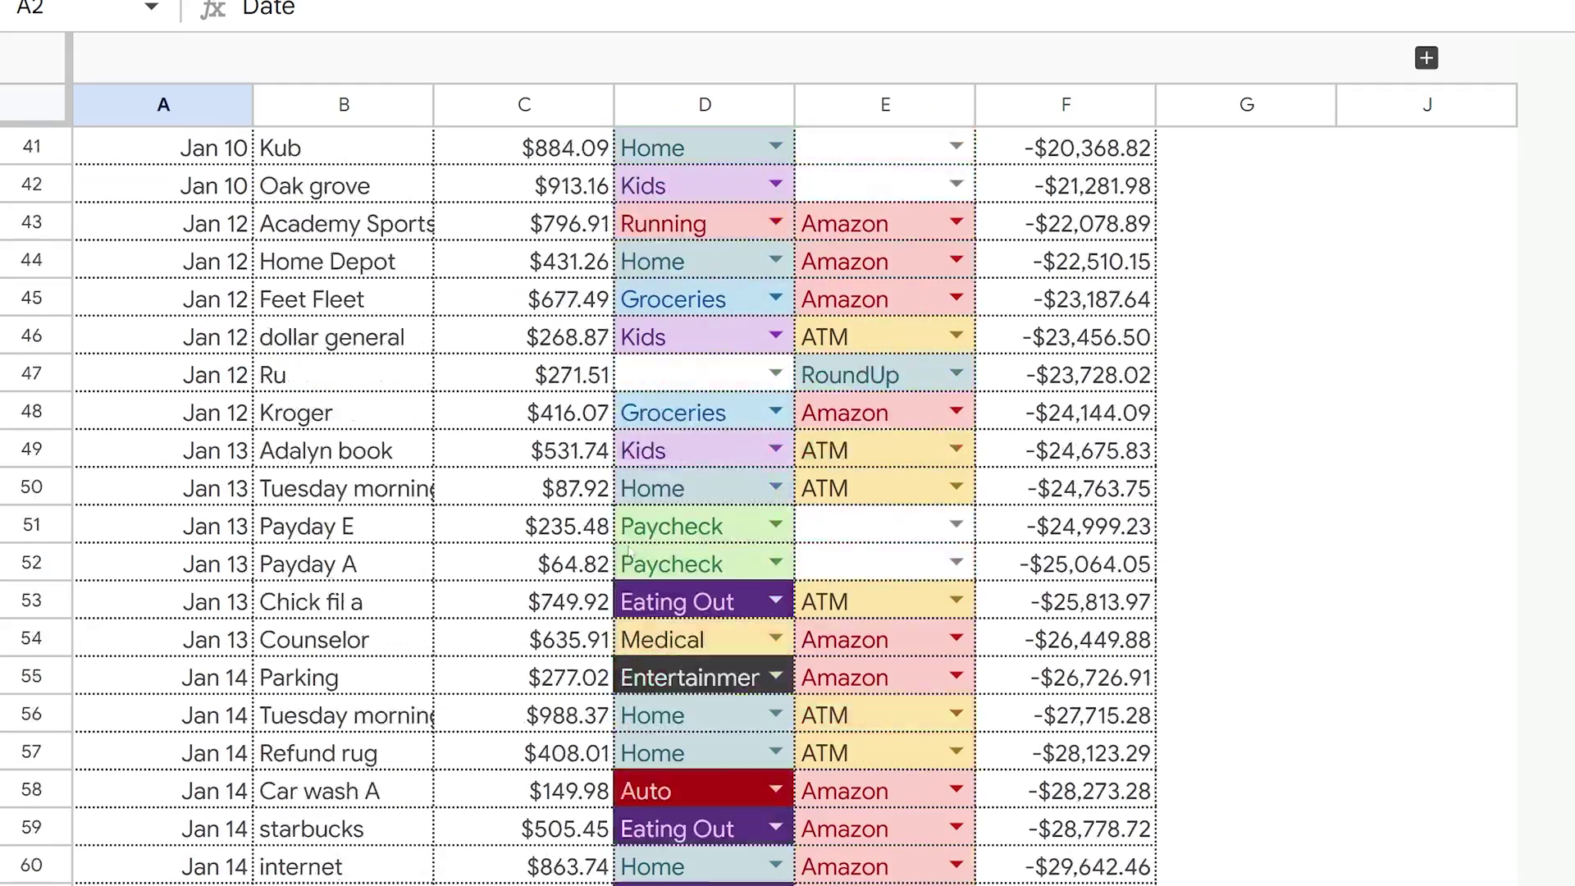
pyautogui.scroll(20, 641, 560)
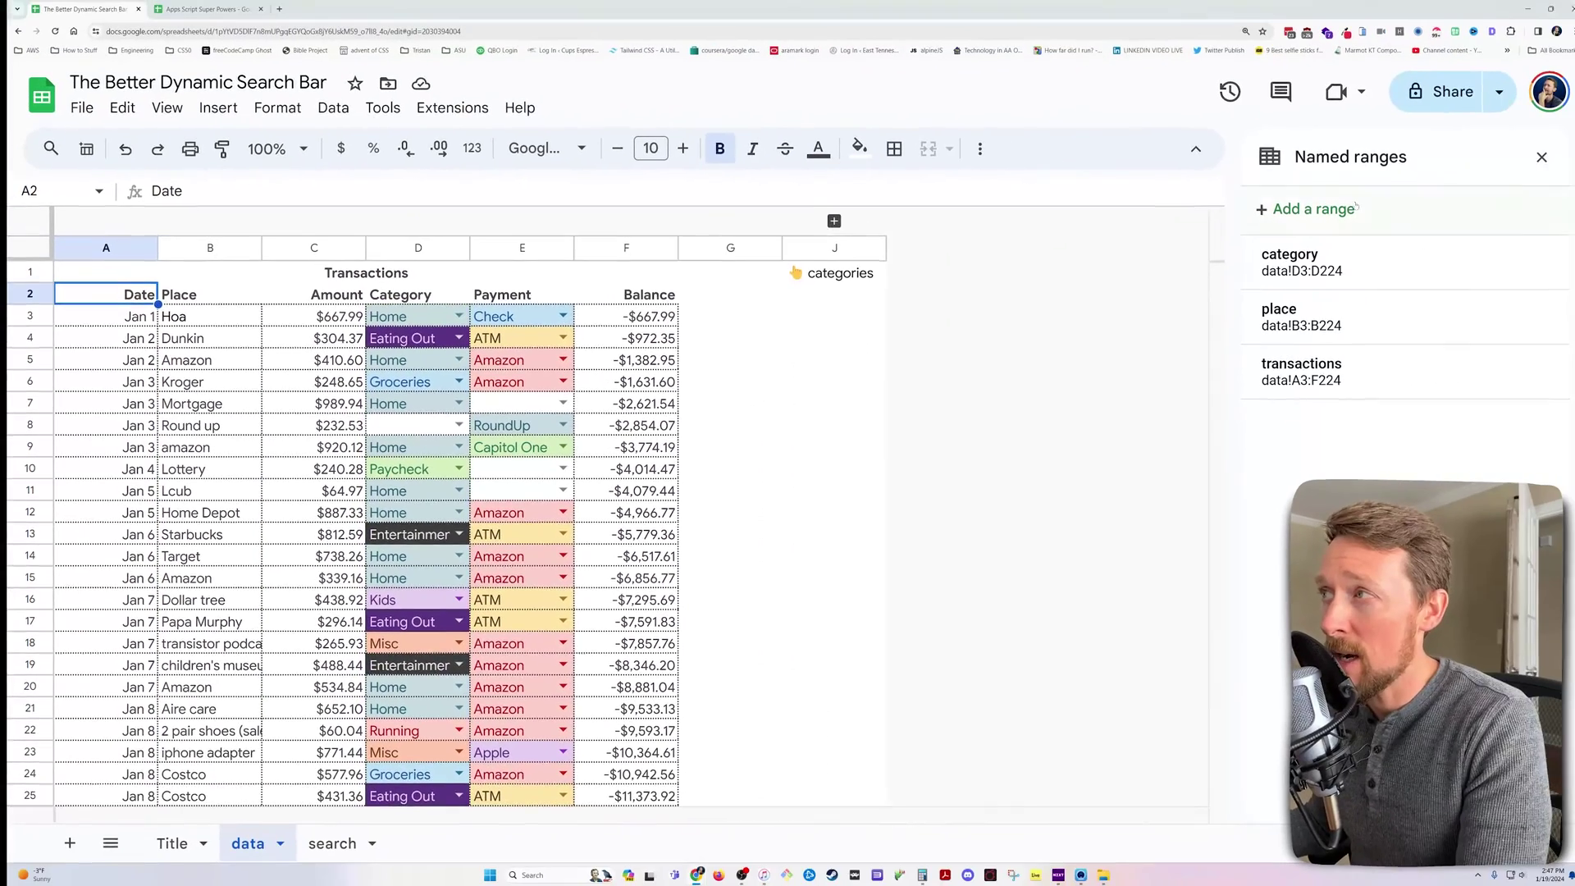
pyautogui.moveTo(1339, 267)
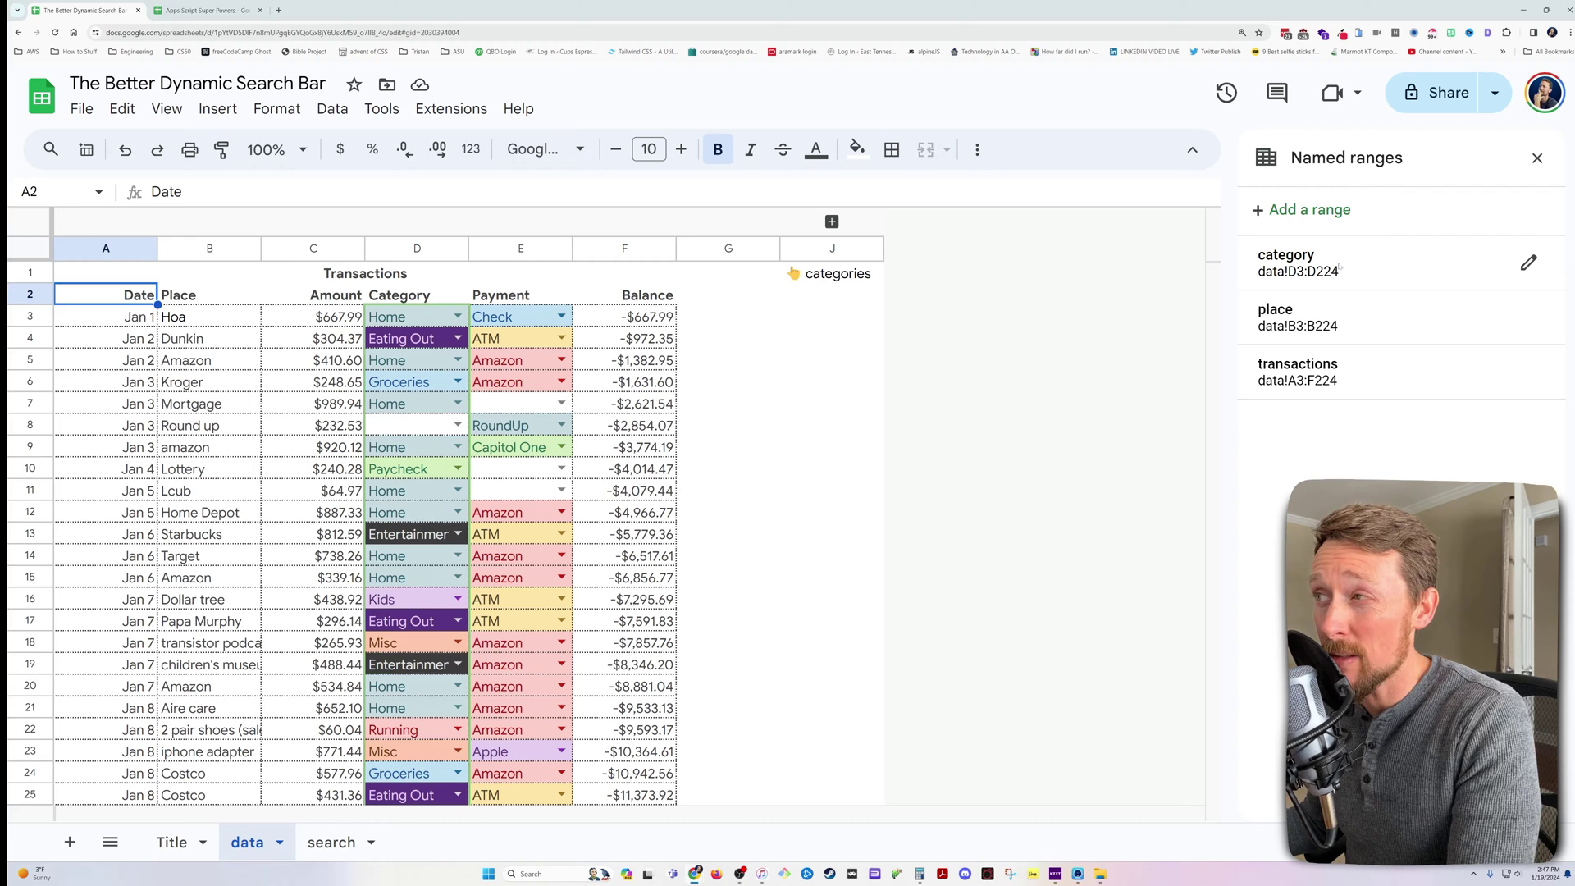
pyautogui.click(1339, 266)
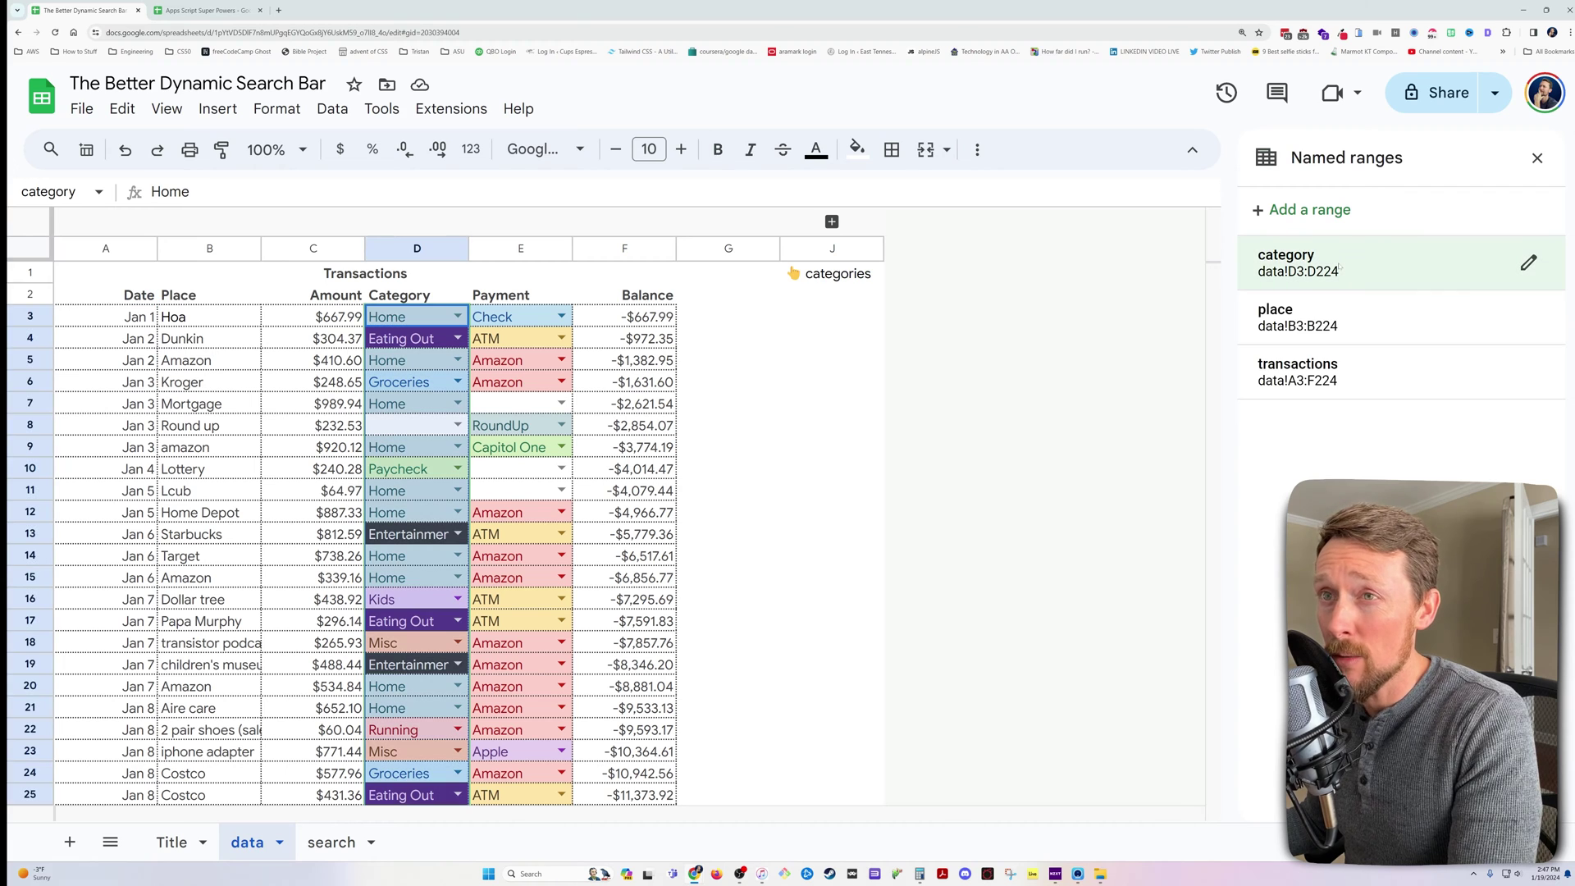
pyautogui.click(1362, 329)
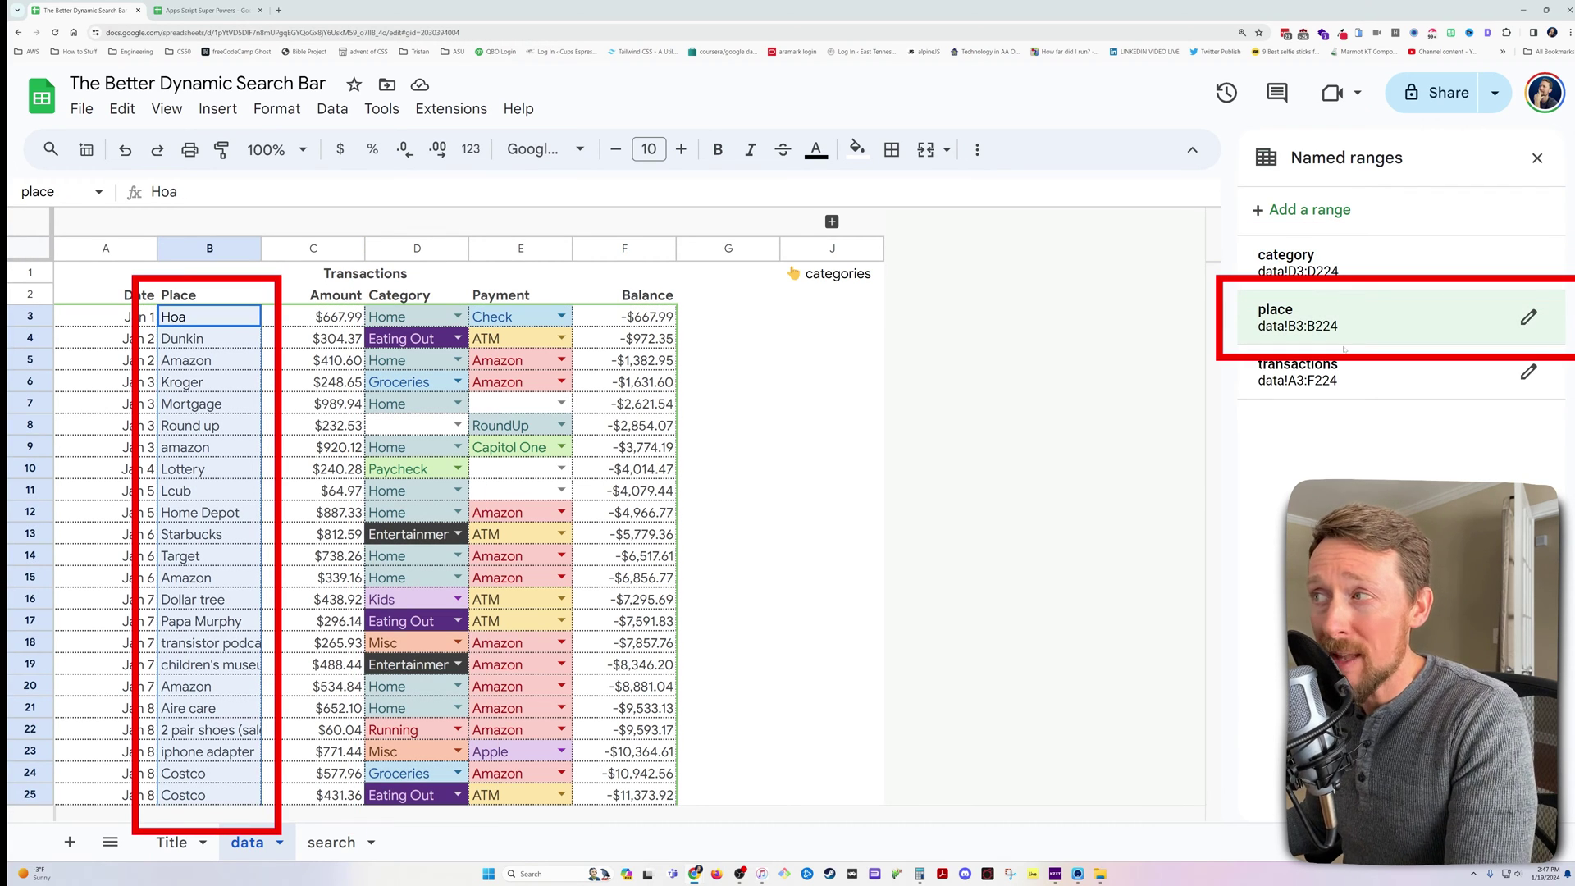
pyautogui.click(1319, 377)
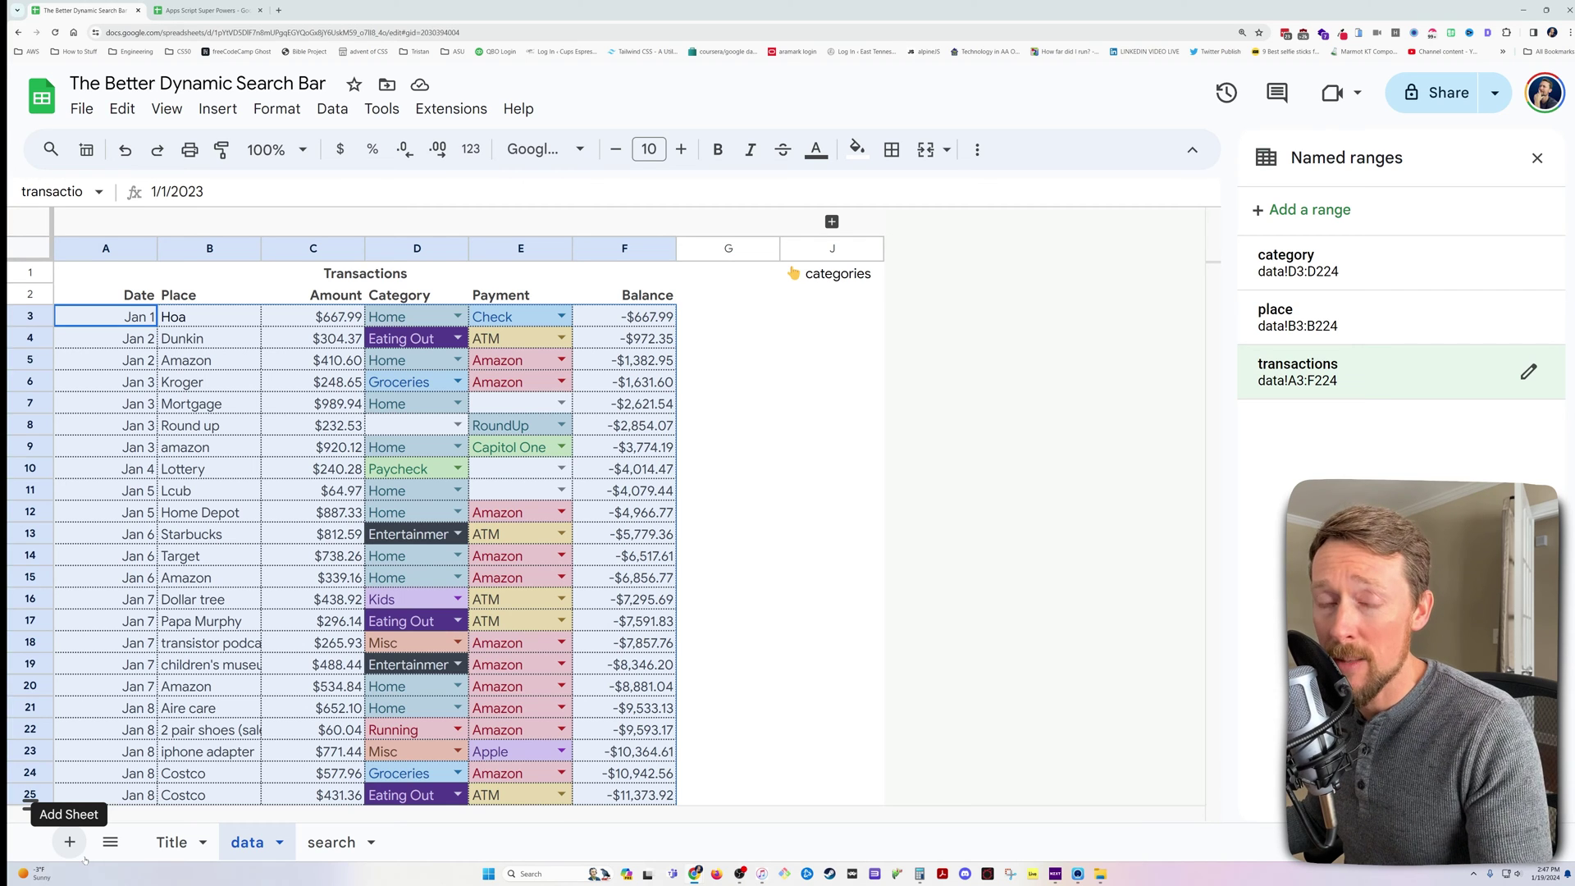
pyautogui.click(329, 843)
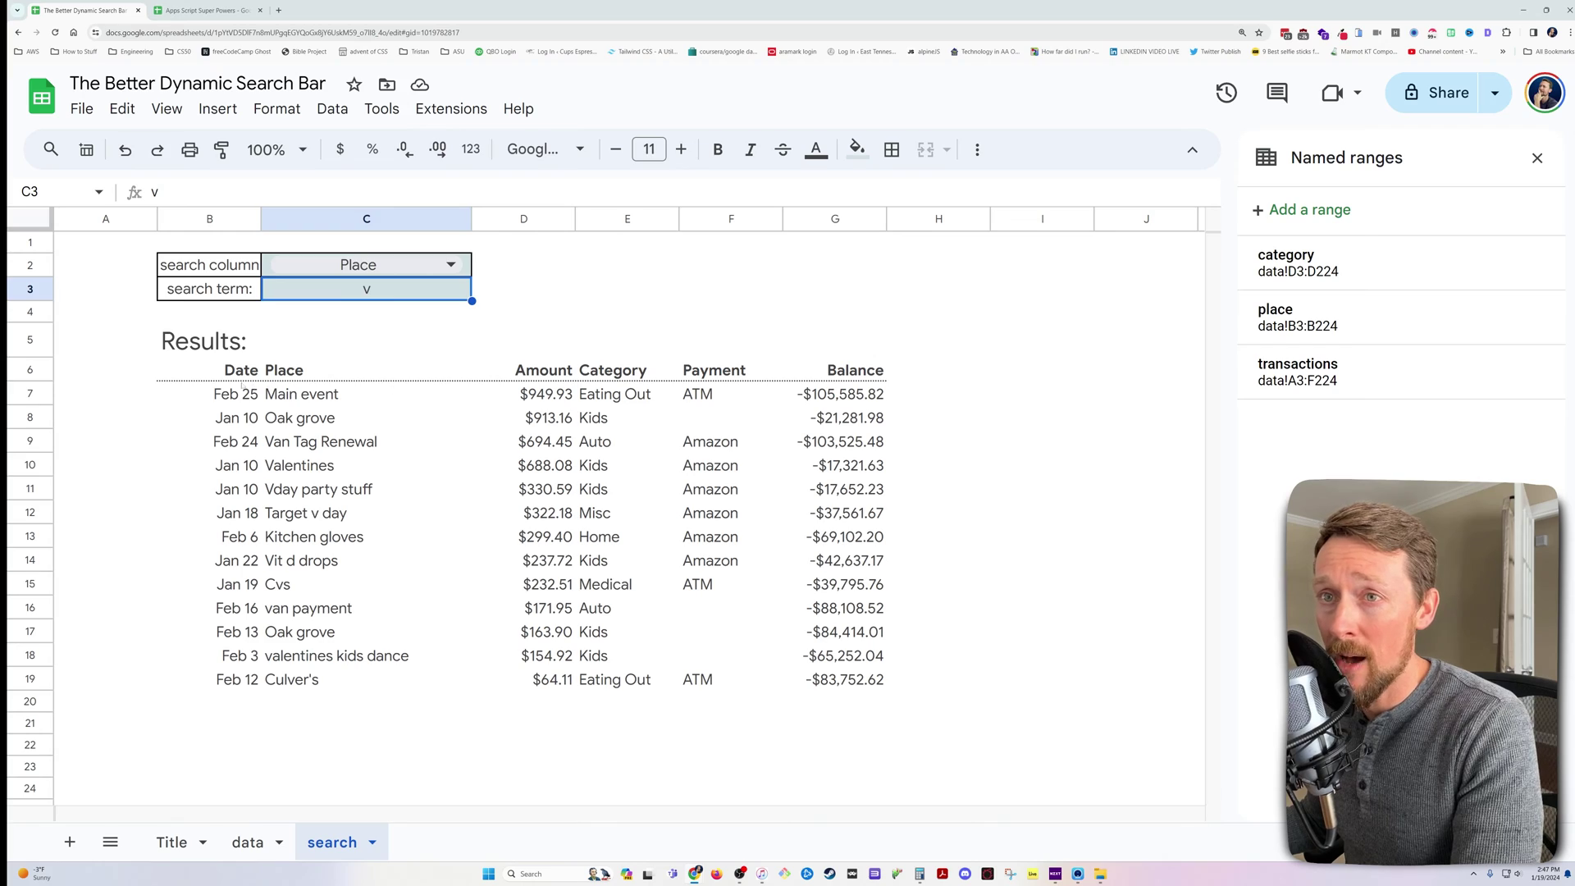
# - Select the full results formula in B7, then duplicate the search sheet as Copy of search
pyautogui.click(240, 394)
pyautogui.doubleClick(241, 394)
pyautogui.hotkey('ctrl', 'a')
pyautogui.hotkey('ctrl', 'c')
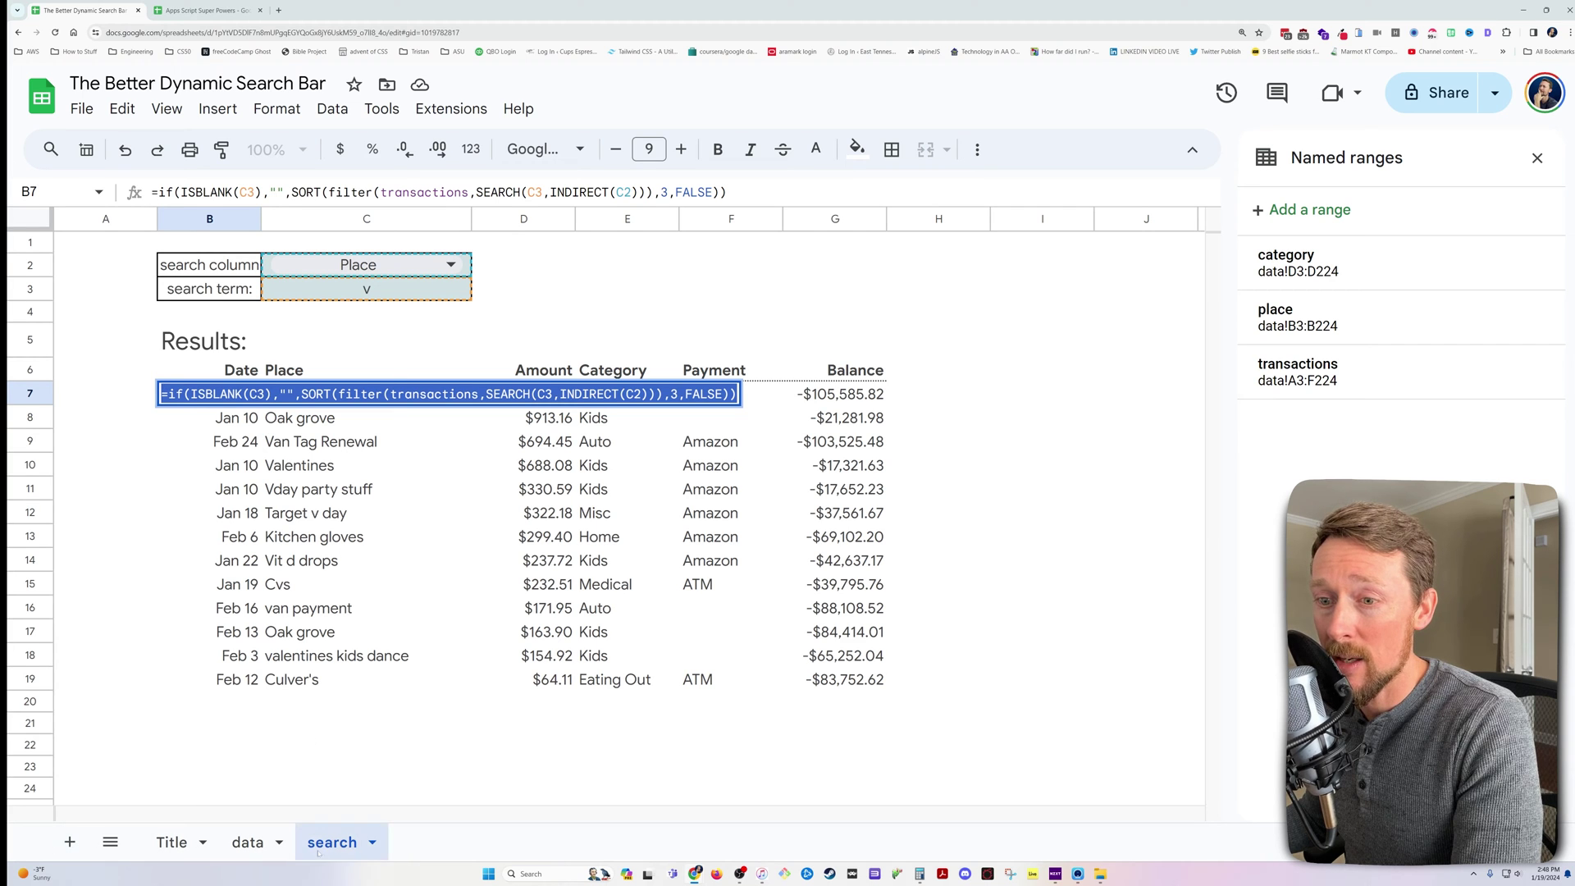
pyautogui.click(372, 843)
pyautogui.click(342, 521)
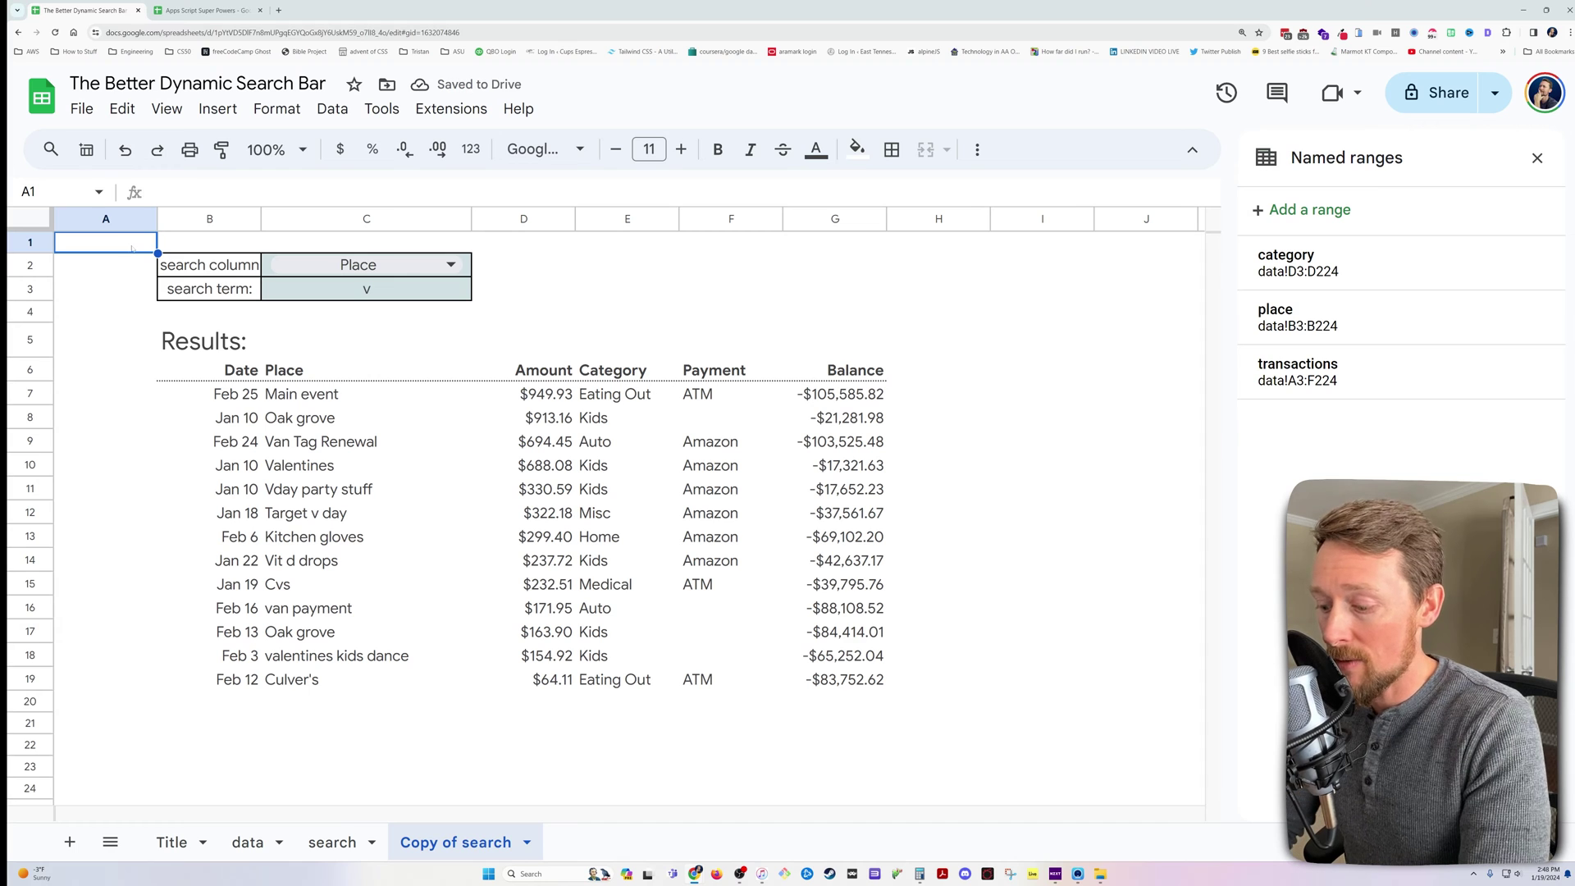
# - Paste the results formula as text after a backtick in A1 and delete it from B7
pyautogui.write('`')
pyautogui.hotkey('ctrl', 'v')
pyautogui.press('Return')
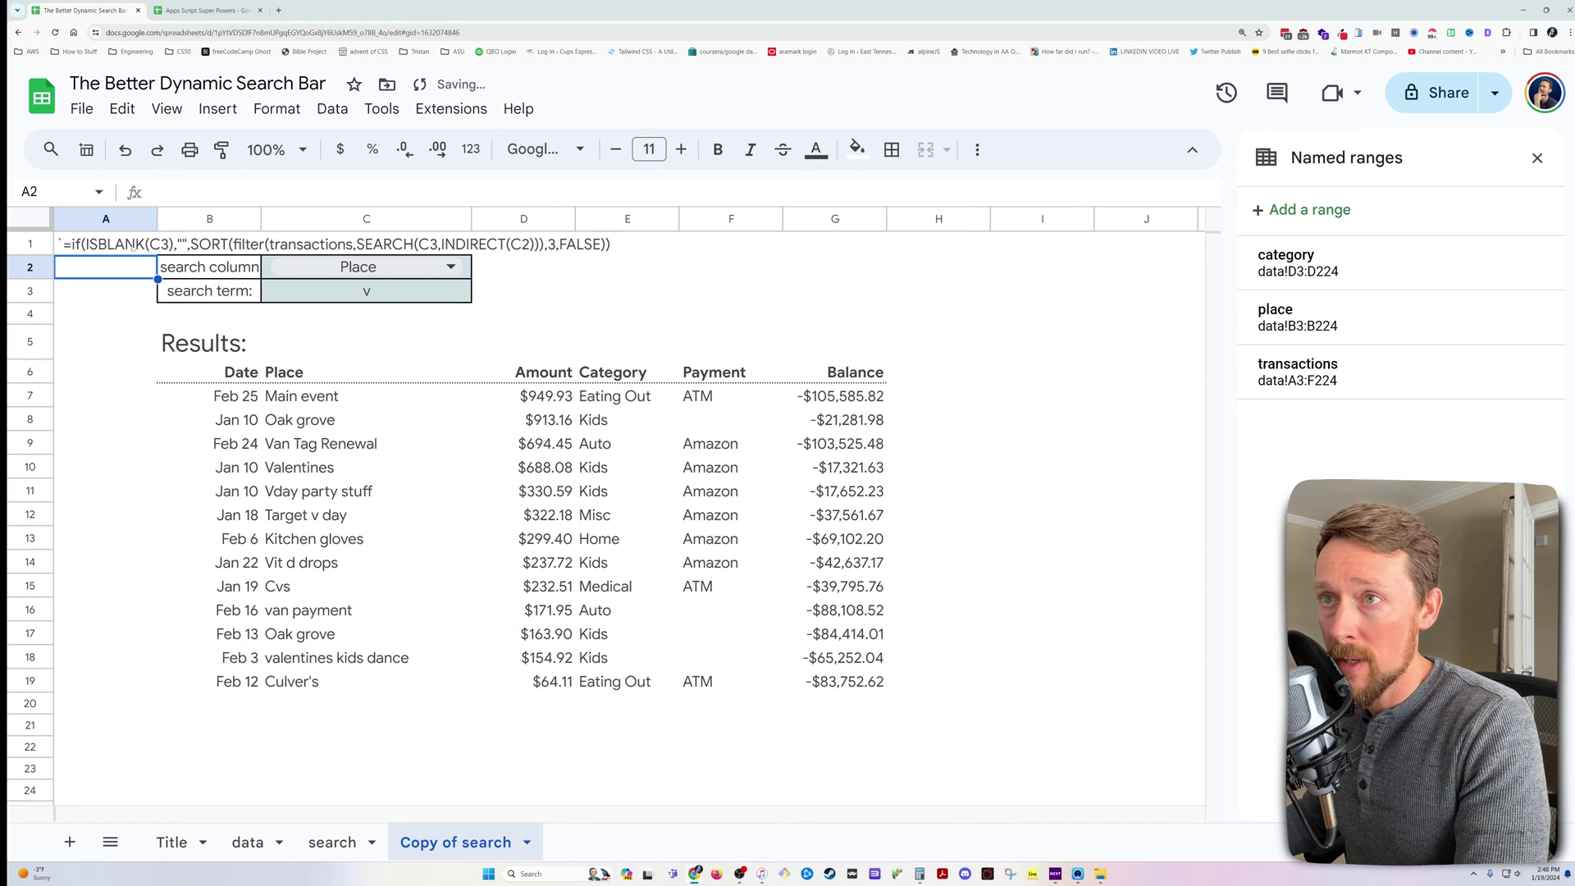
pyautogui.click(184, 403)
pyautogui.press('Delete')
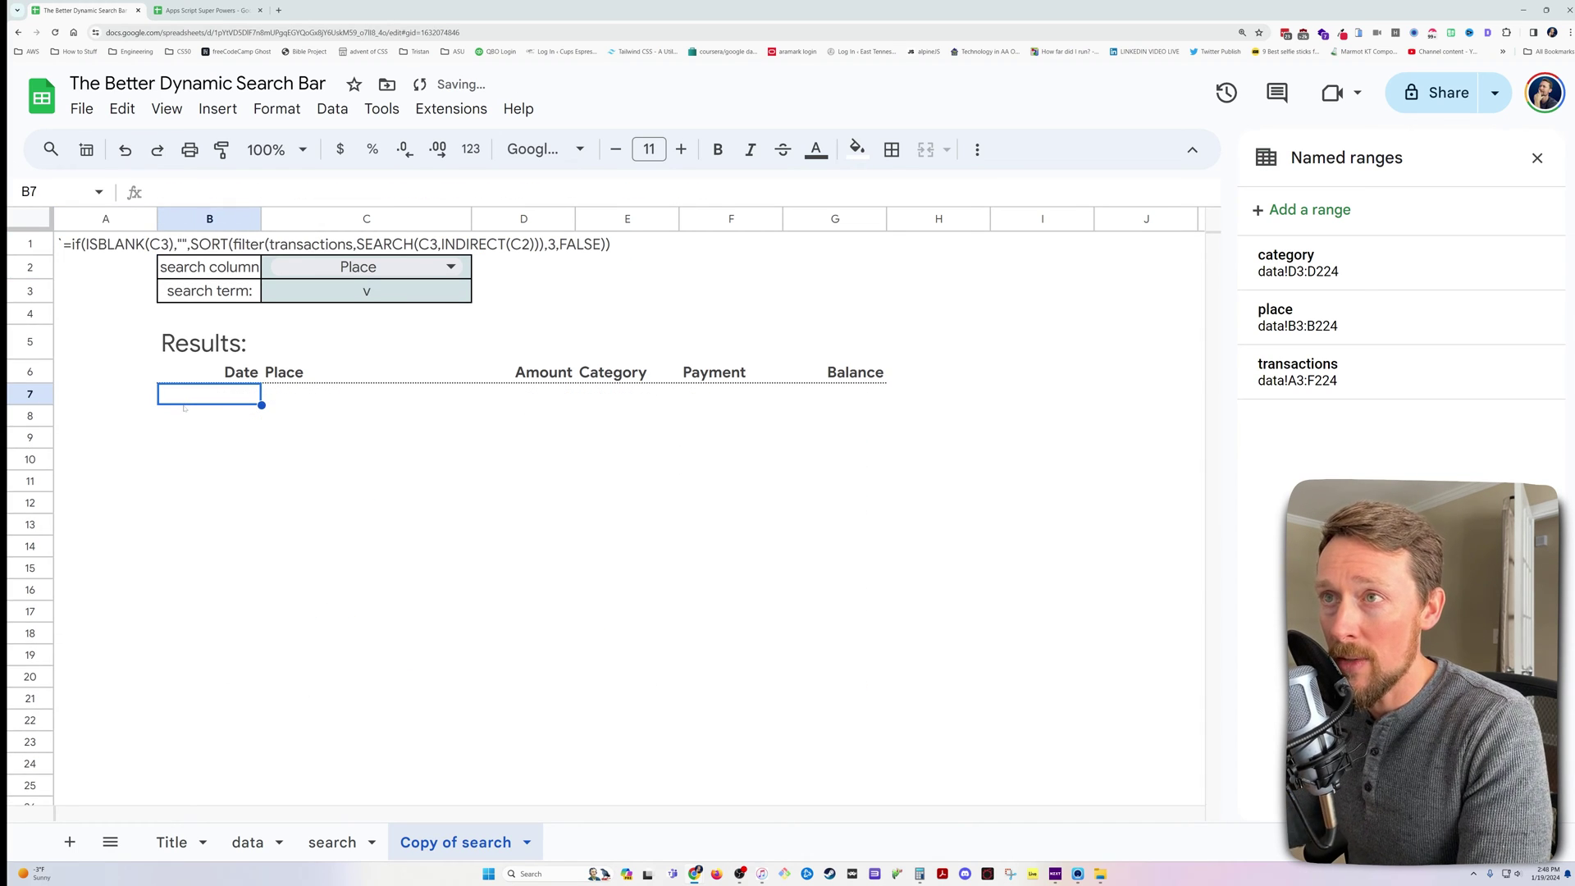
# - Enter sample data Kroger 55 and CVS 25 in H2:I3, then start a SEARCH formula below
pyautogui.click(936, 267)
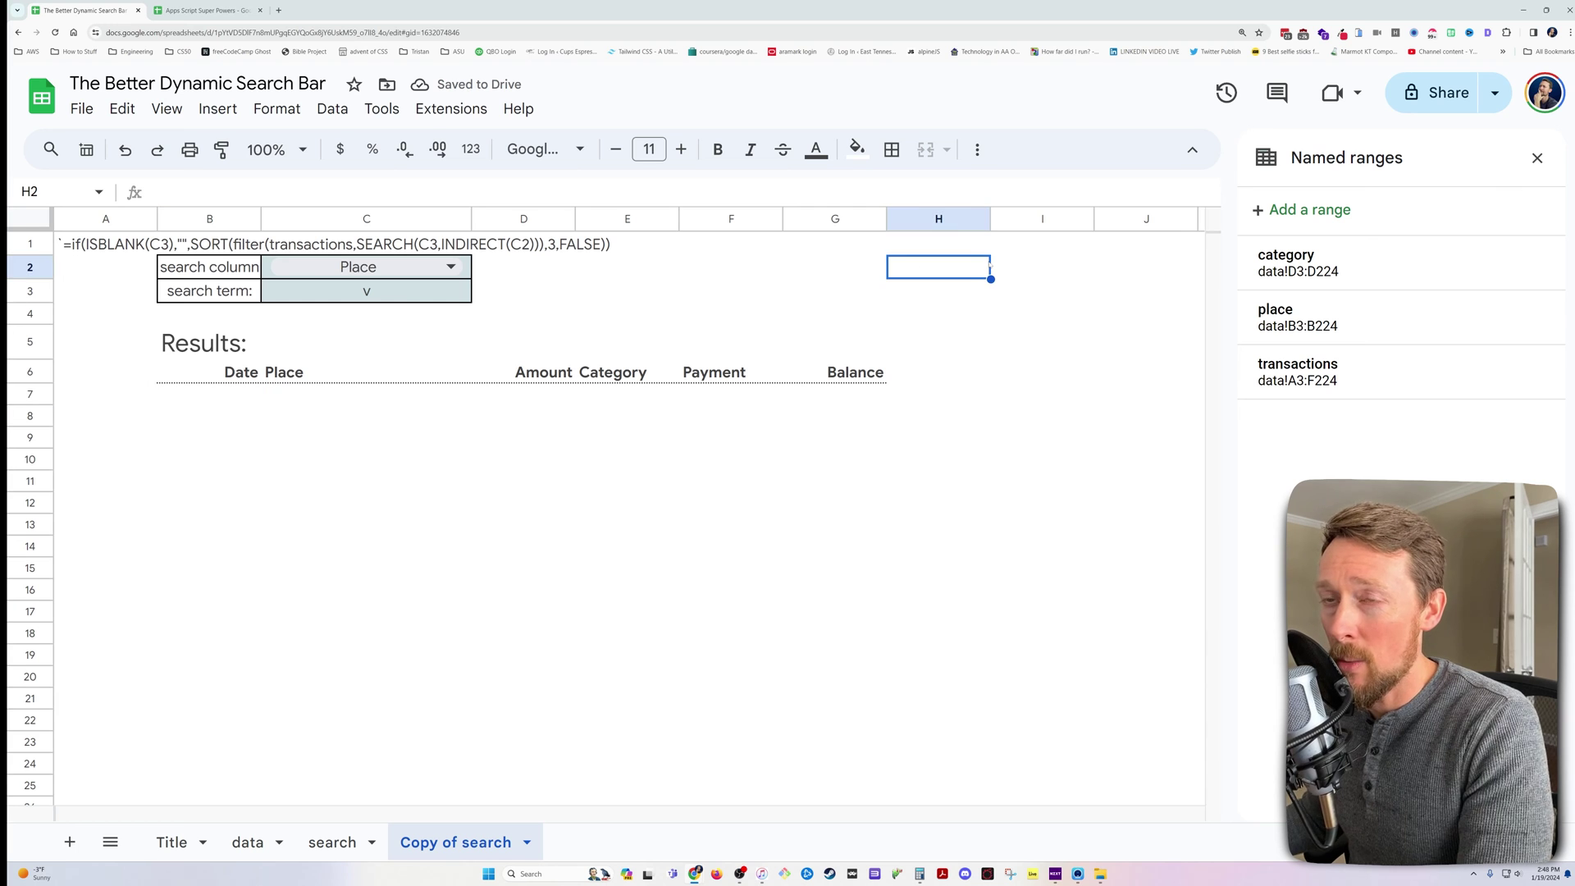
pyautogui.write('Kroger')
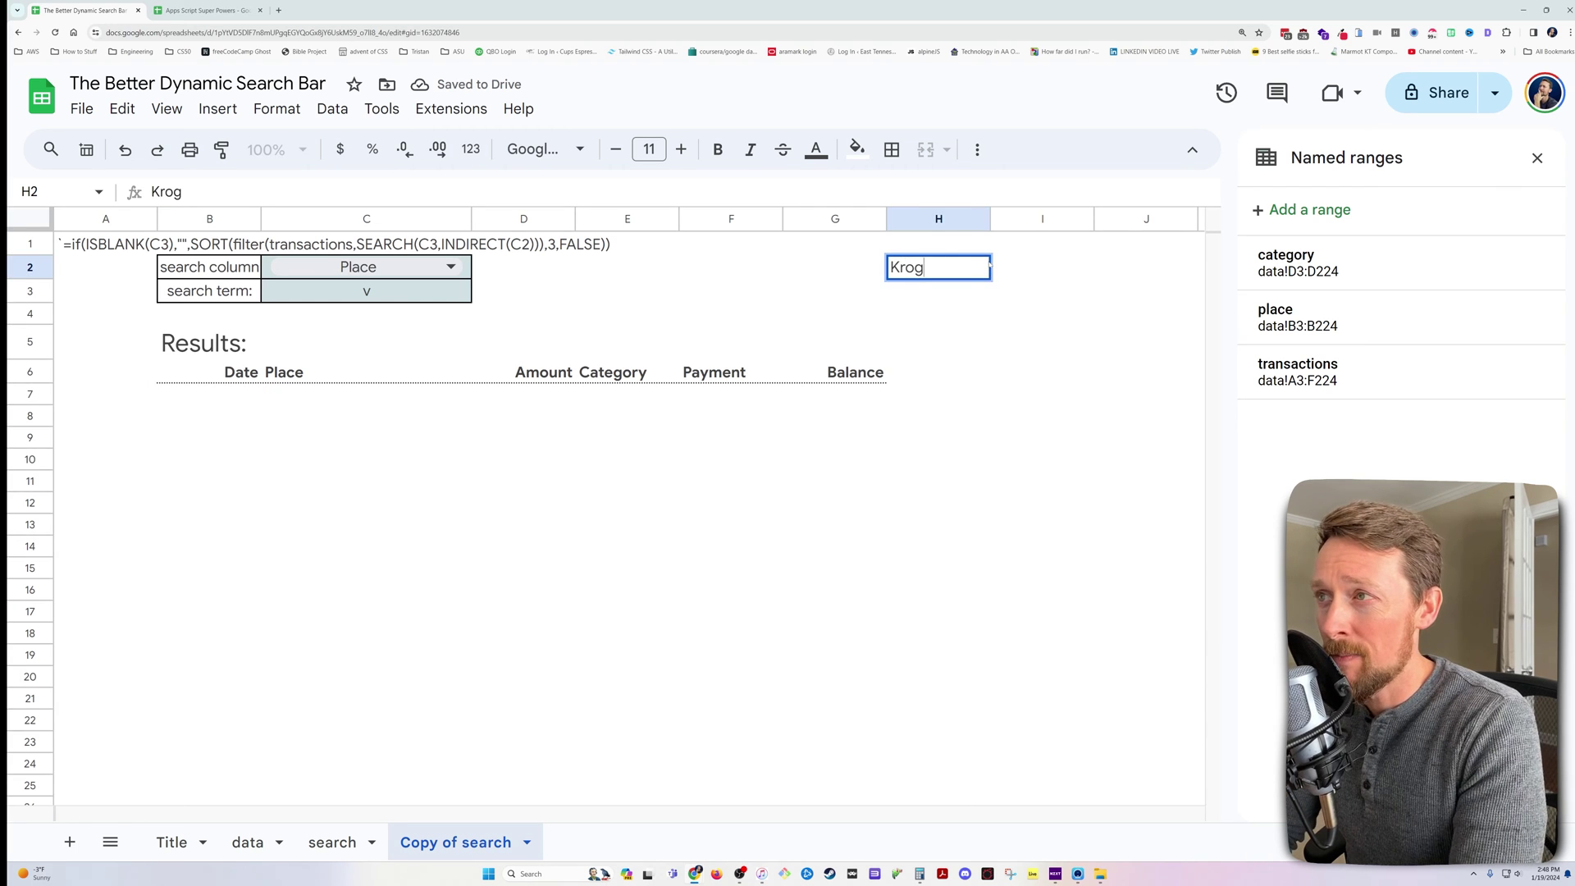
pyautogui.press('Return')
pyautogui.write('CVS')
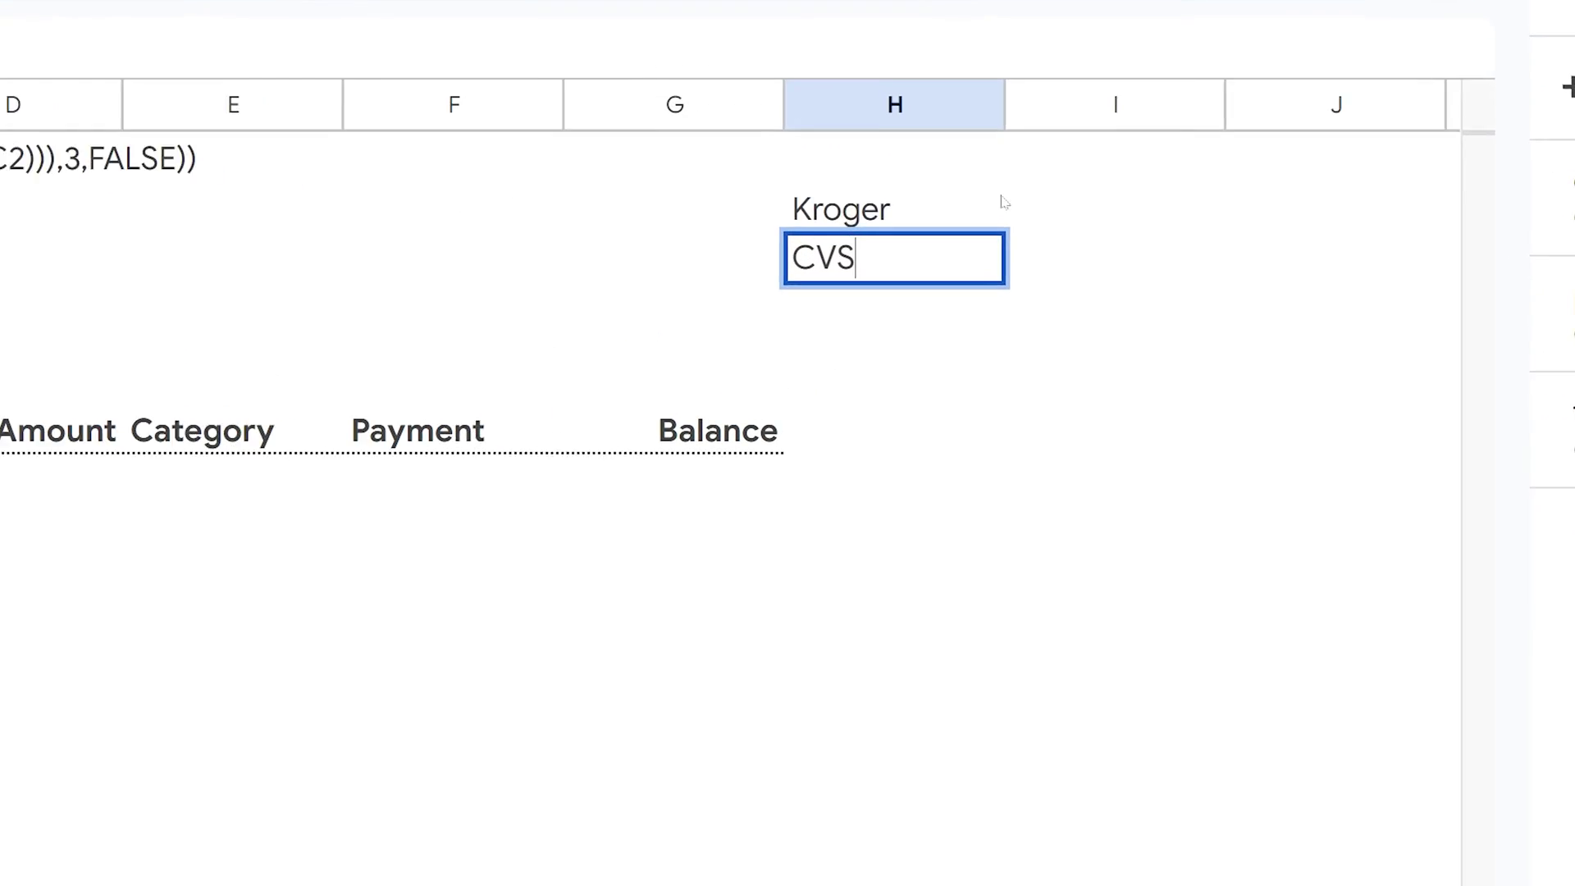
pyautogui.press('Tab')
pyautogui.press('Tab')
pyautogui.press('Up')
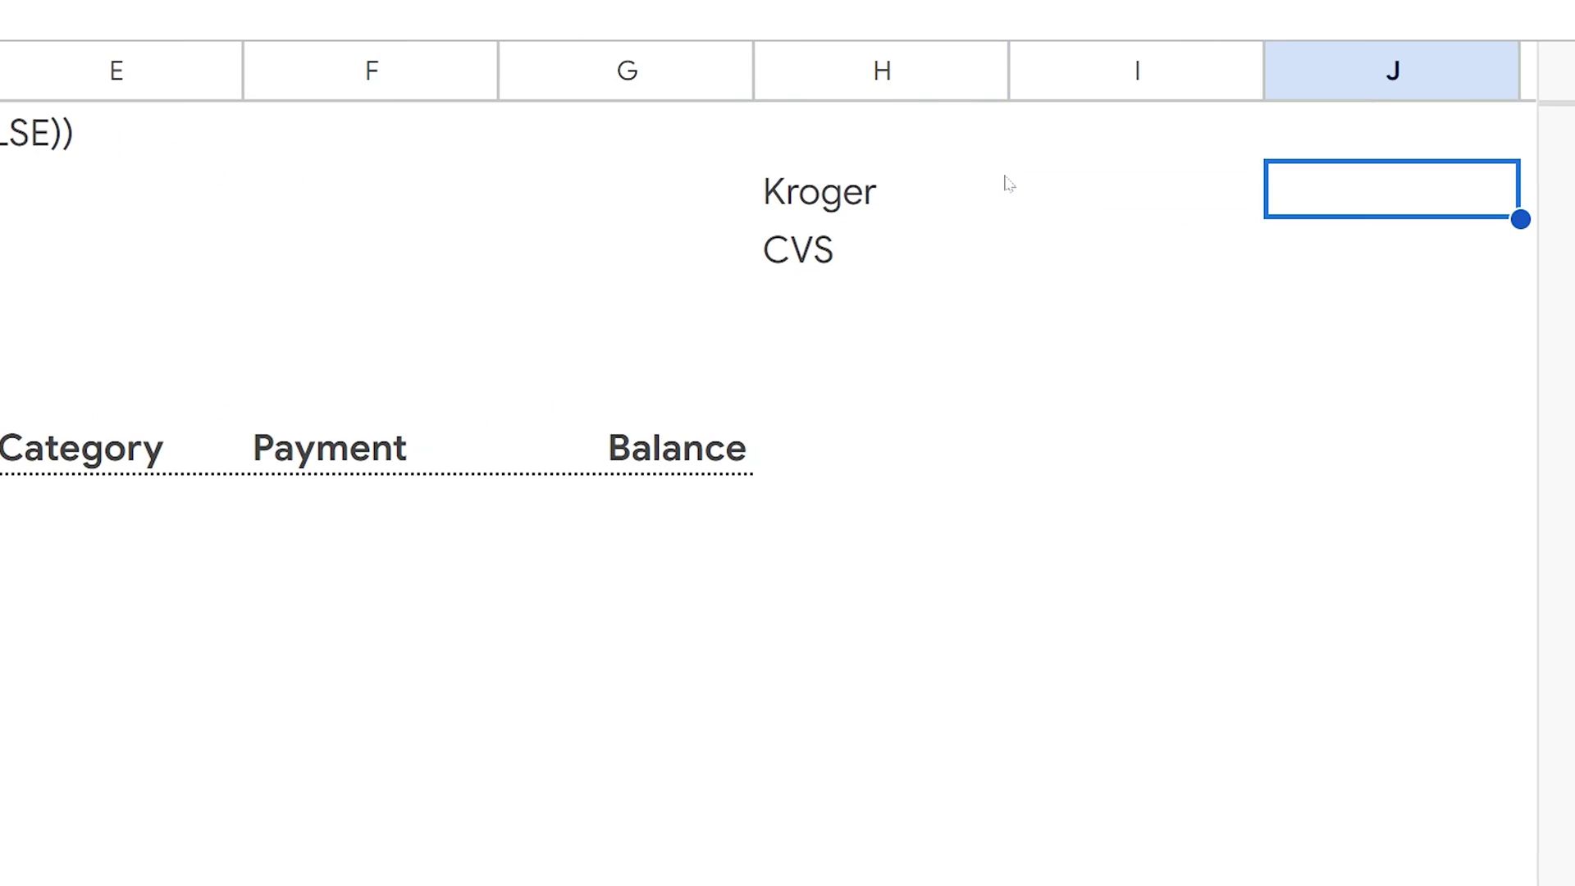
pyautogui.press('Left')
pyautogui.write('55')
pyautogui.press('Return')
pyautogui.write('25')
pyautogui.press('Return')
pyautogui.press('Left')
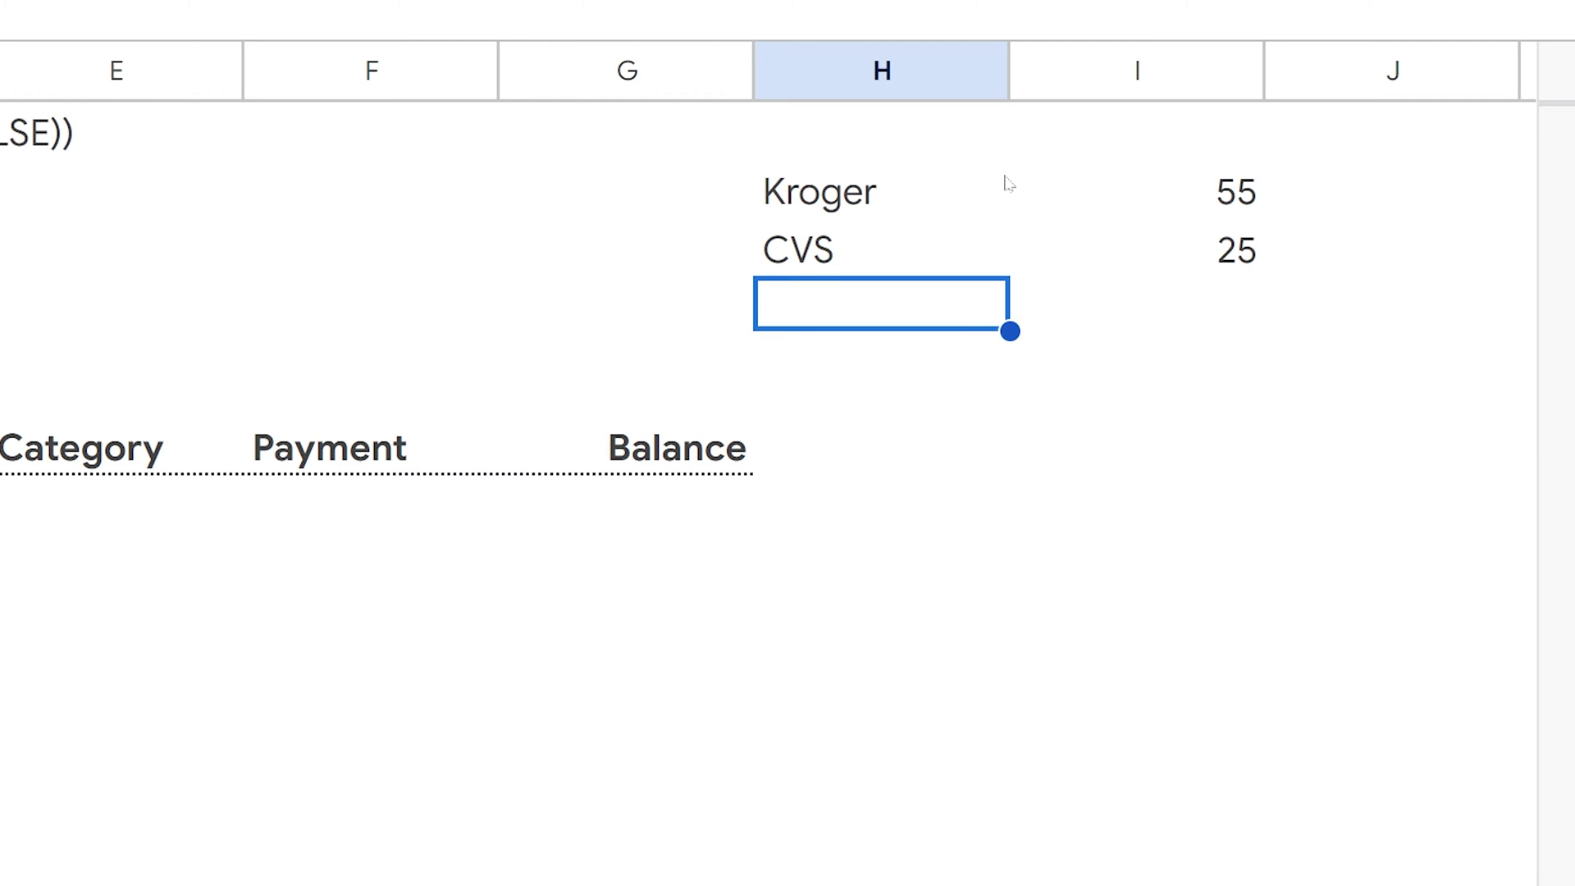
pyautogui.write('=searc')
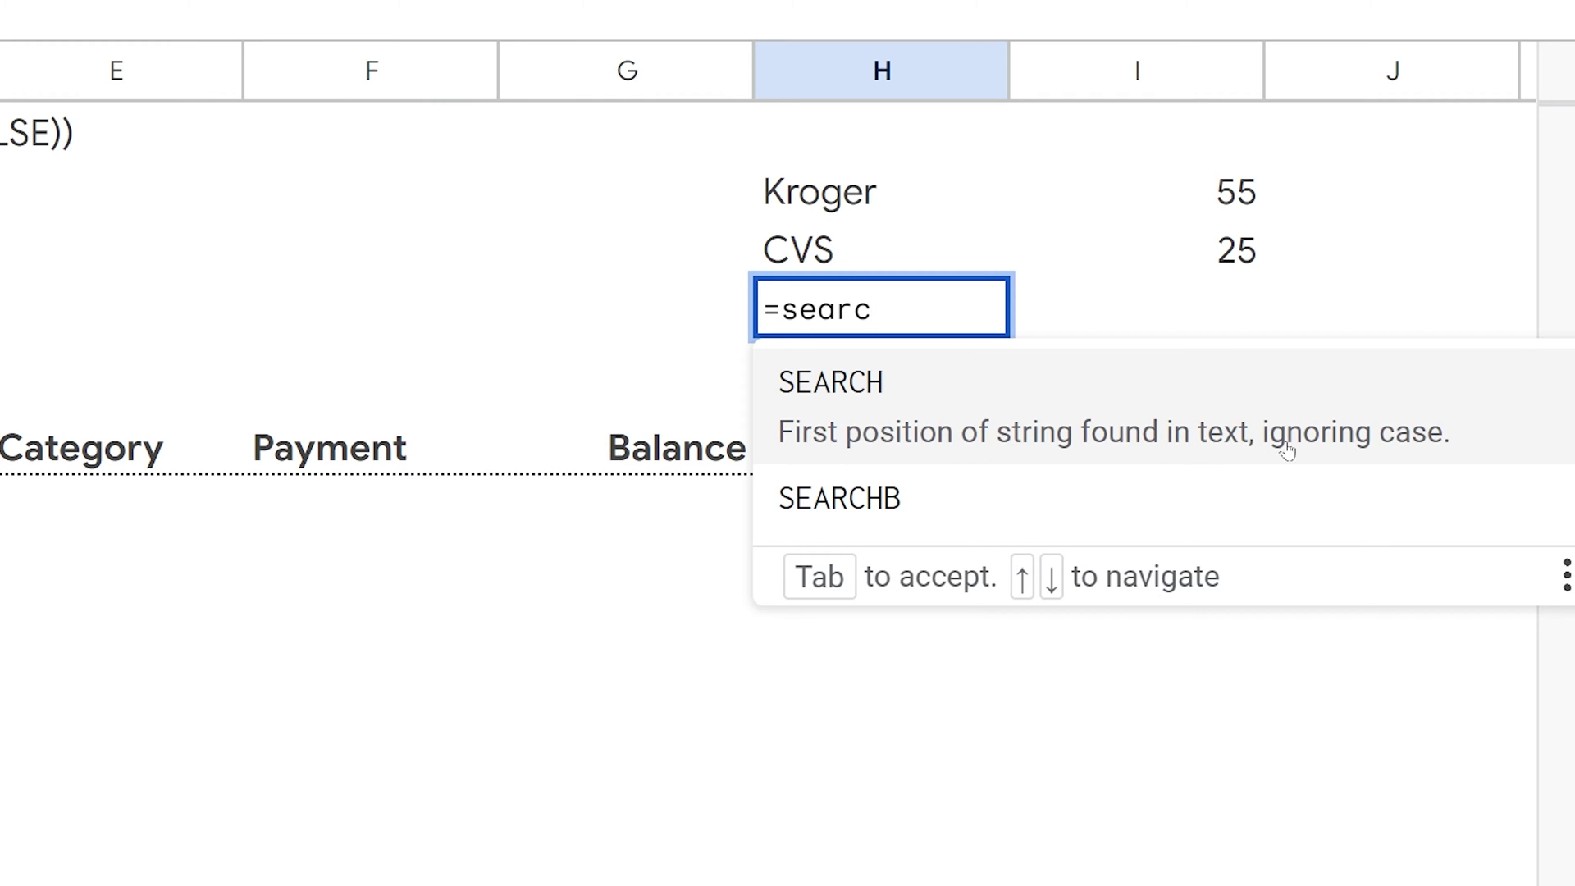
# - Enter =SEARCH("K",H2) in H4 and check the K at the start of Kroger
pyautogui.click(1327, 451)
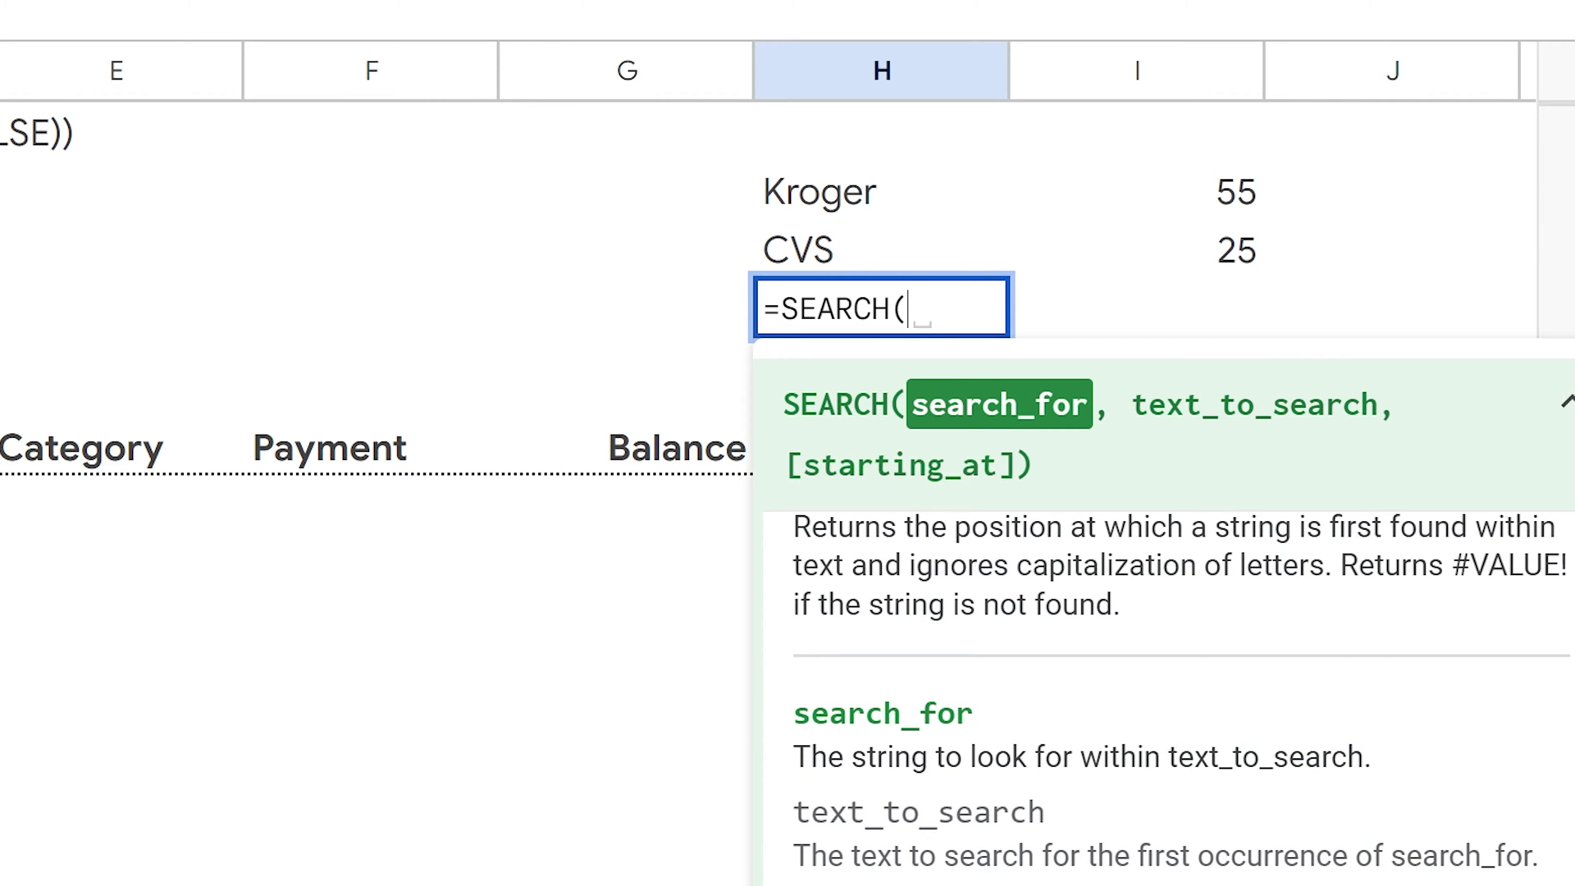
pyautogui.write('"K",H3')
pyautogui.press('BackSpace')
pyautogui.write('2')
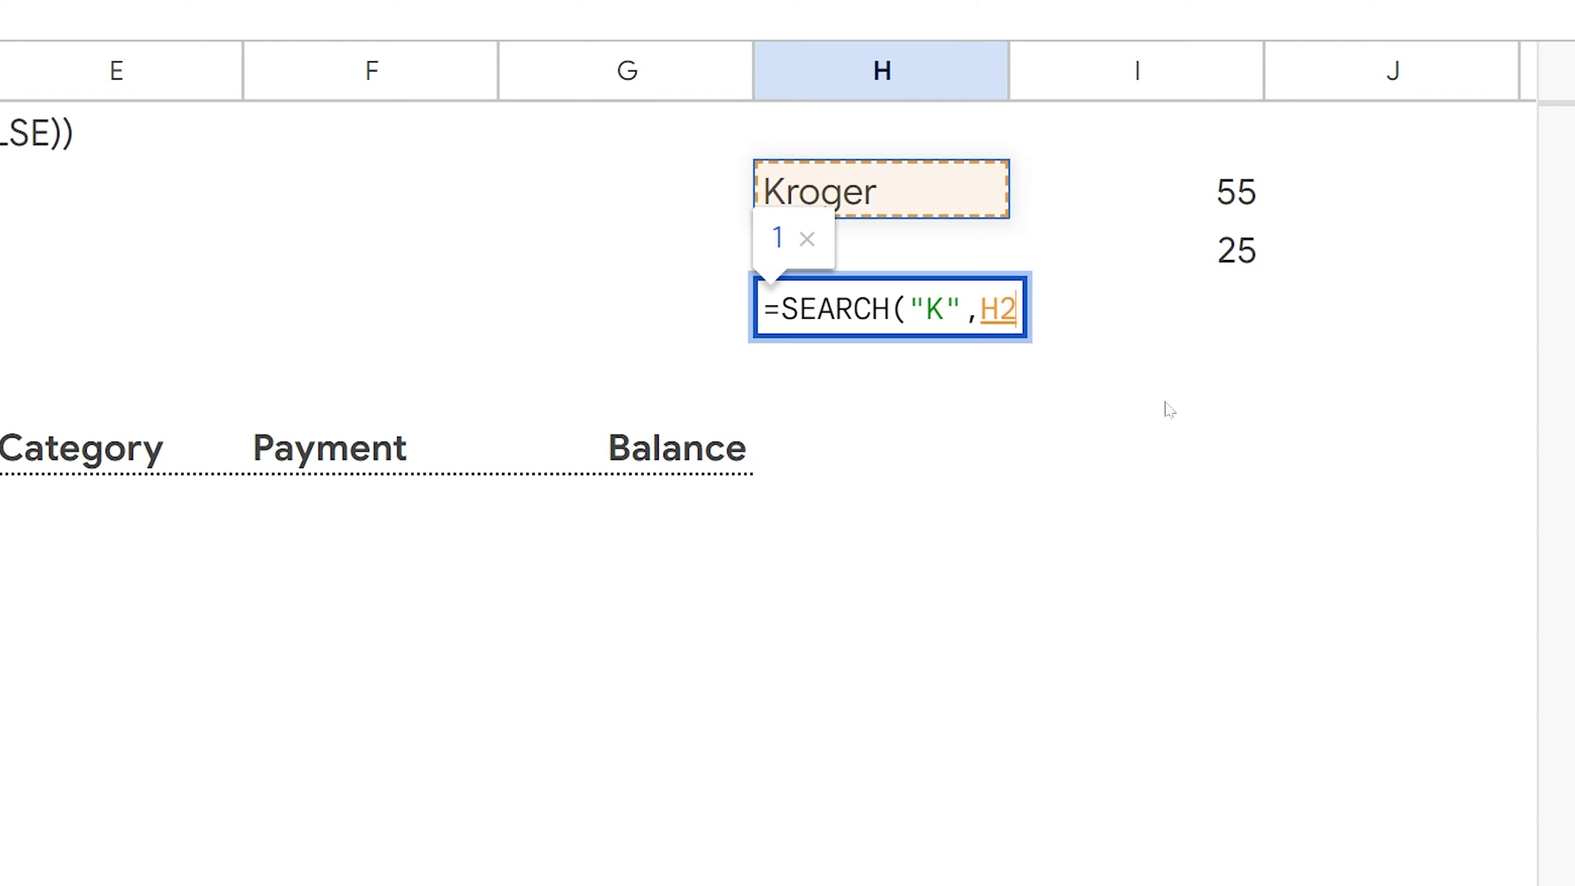
pyautogui.write(')')
pyautogui.press('Return')
pyautogui.press('Up')
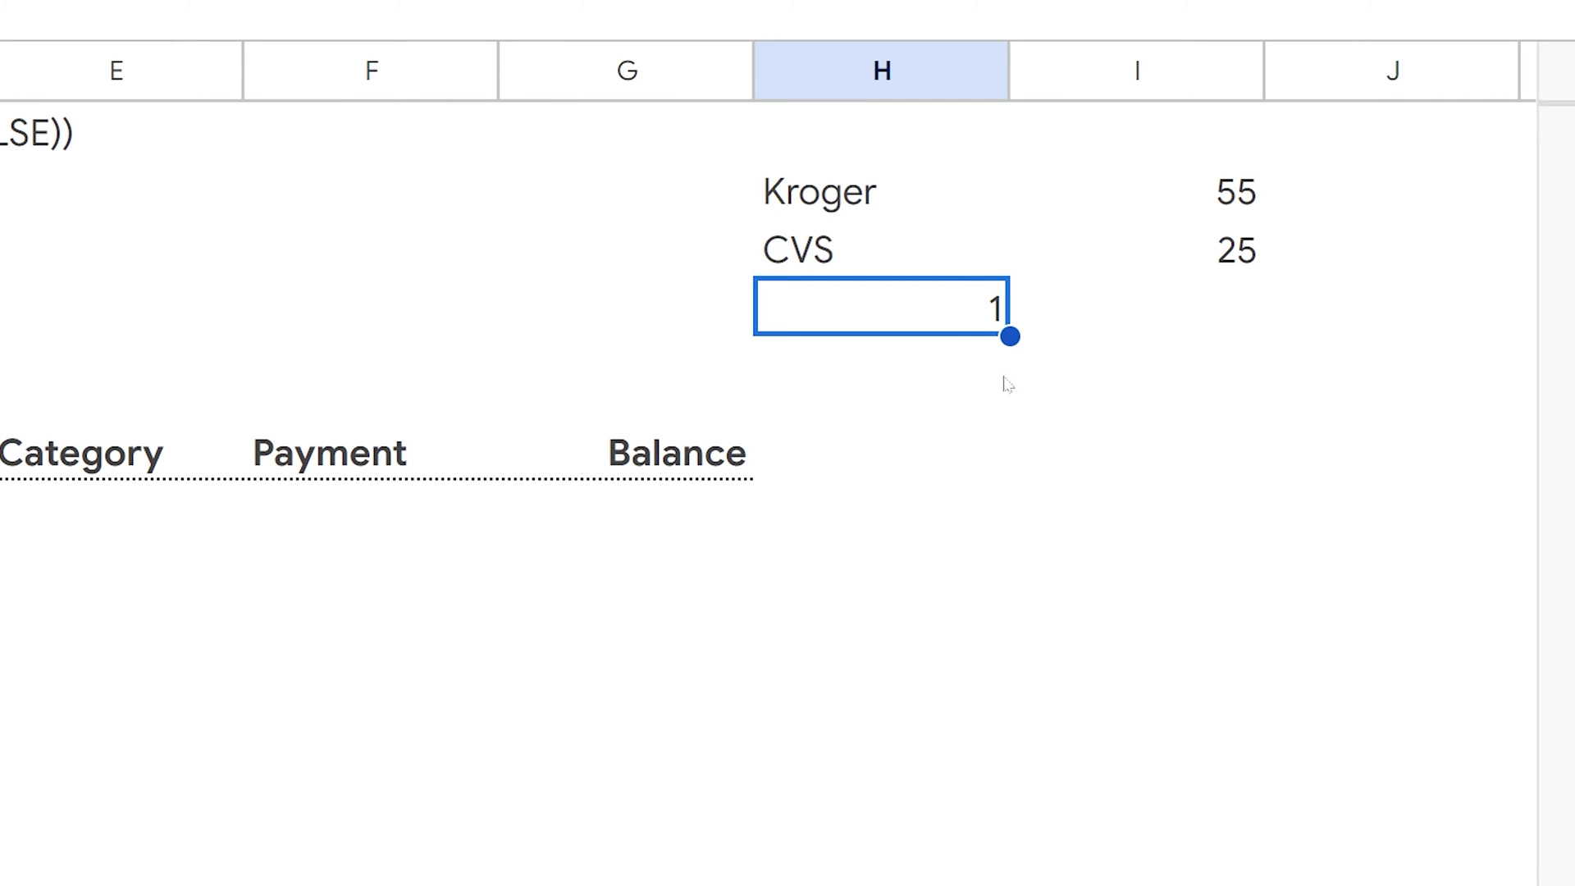
pyautogui.press('Up')
pyautogui.press('Up')
pyautogui.press('Return')
pyautogui.press('Home')
pyautogui.hotkey('shift', 'Right')
pyautogui.press('Escape')
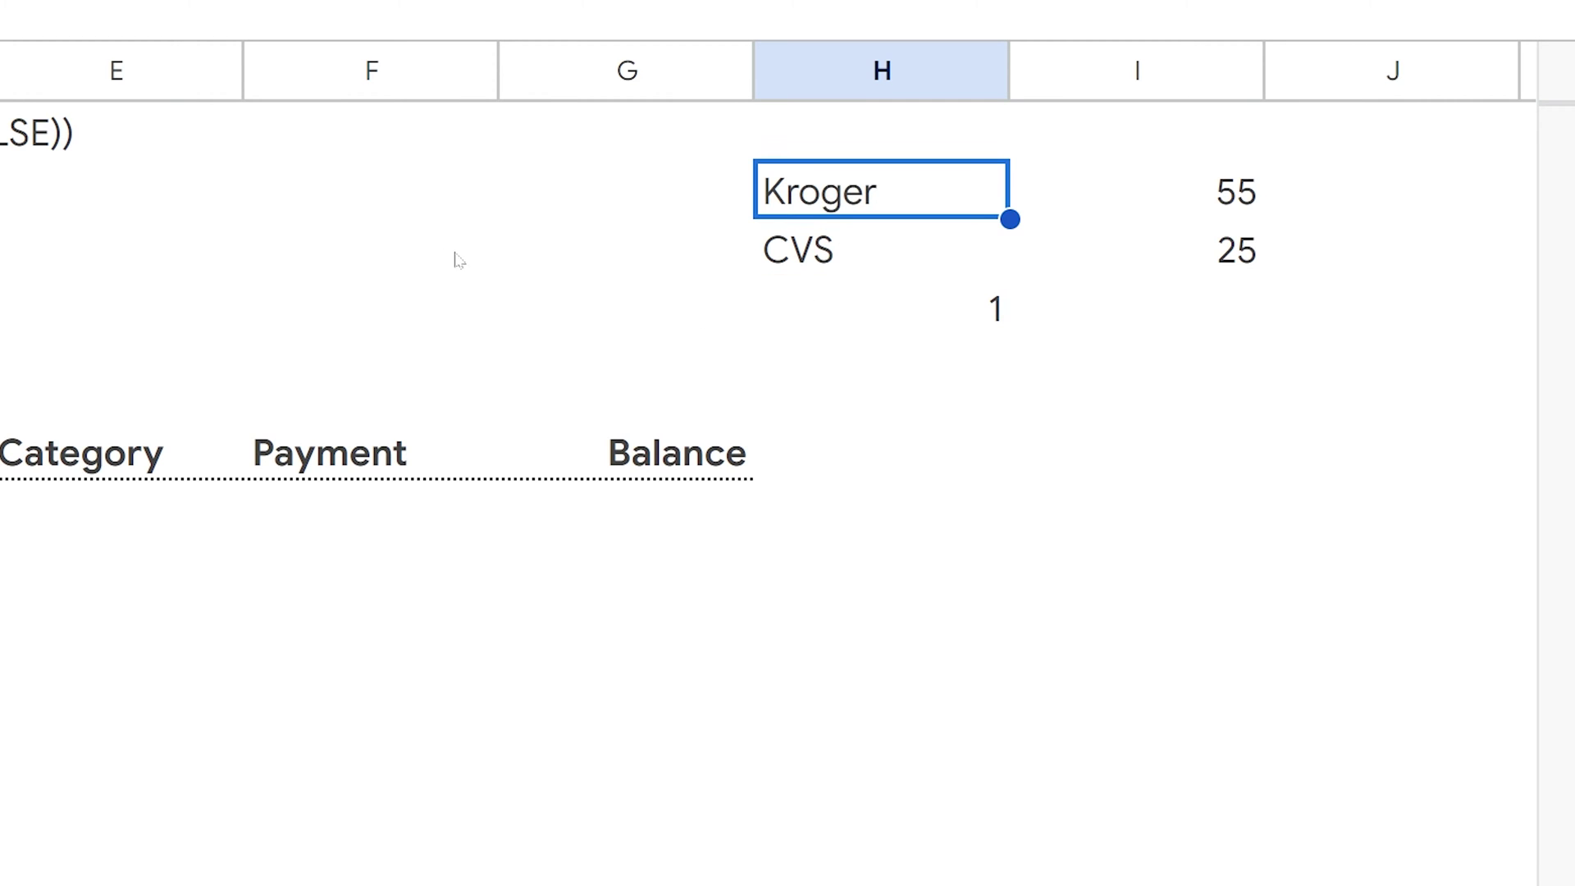
# - Edit H4 to =SEARCH(C3,H2) so it uses the search term cell
pyautogui.click(936, 331)
pyautogui.press('Return')
pyautogui.press('Left')
pyautogui.press('Left')
pyautogui.press('Left')
pyautogui.press('Left')
pyautogui.press('Left')
pyautogui.press('Left')
pyautogui.press('Left')
pyautogui.hotkey('shift', 'Right')
pyautogui.hotkey('shift', 'Right')
pyautogui.hotkey('shift', 'Right')
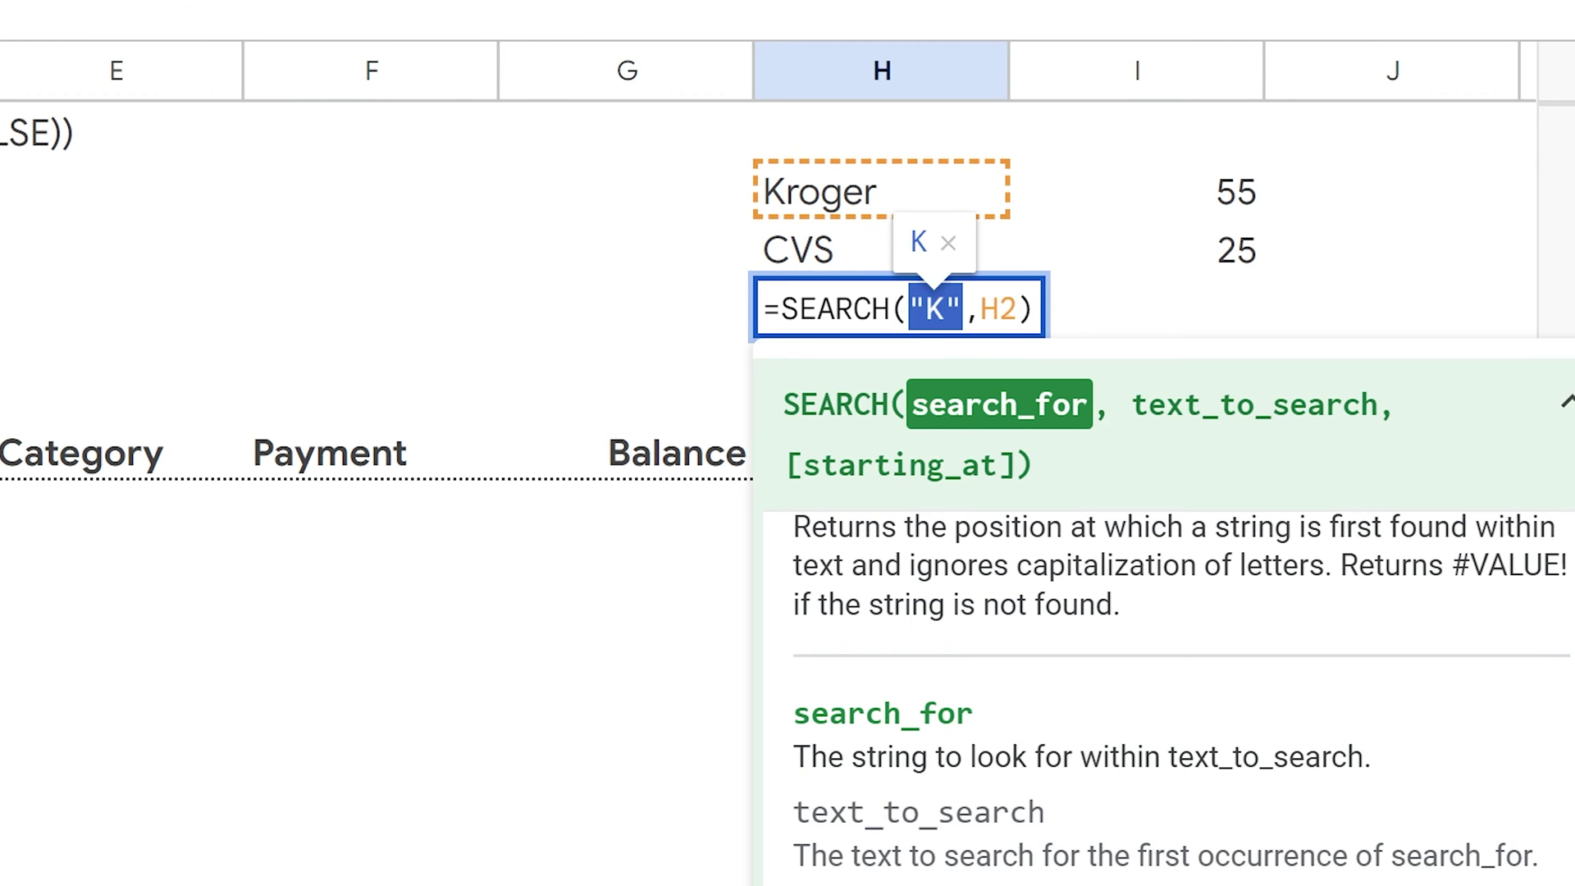
pyautogui.write('C3')
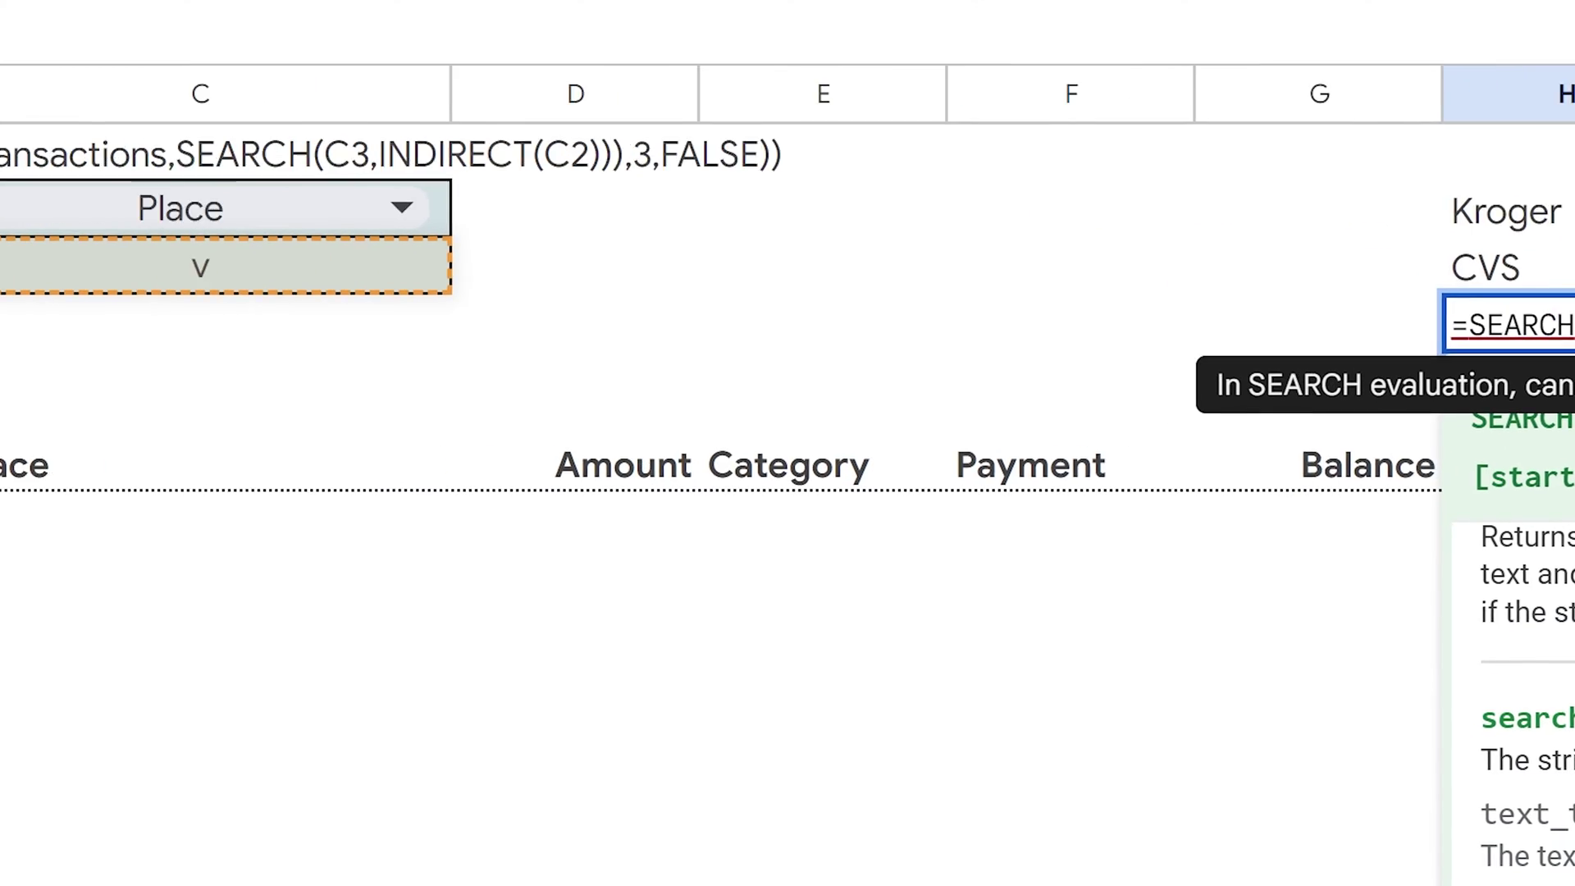
pyautogui.press('Return')
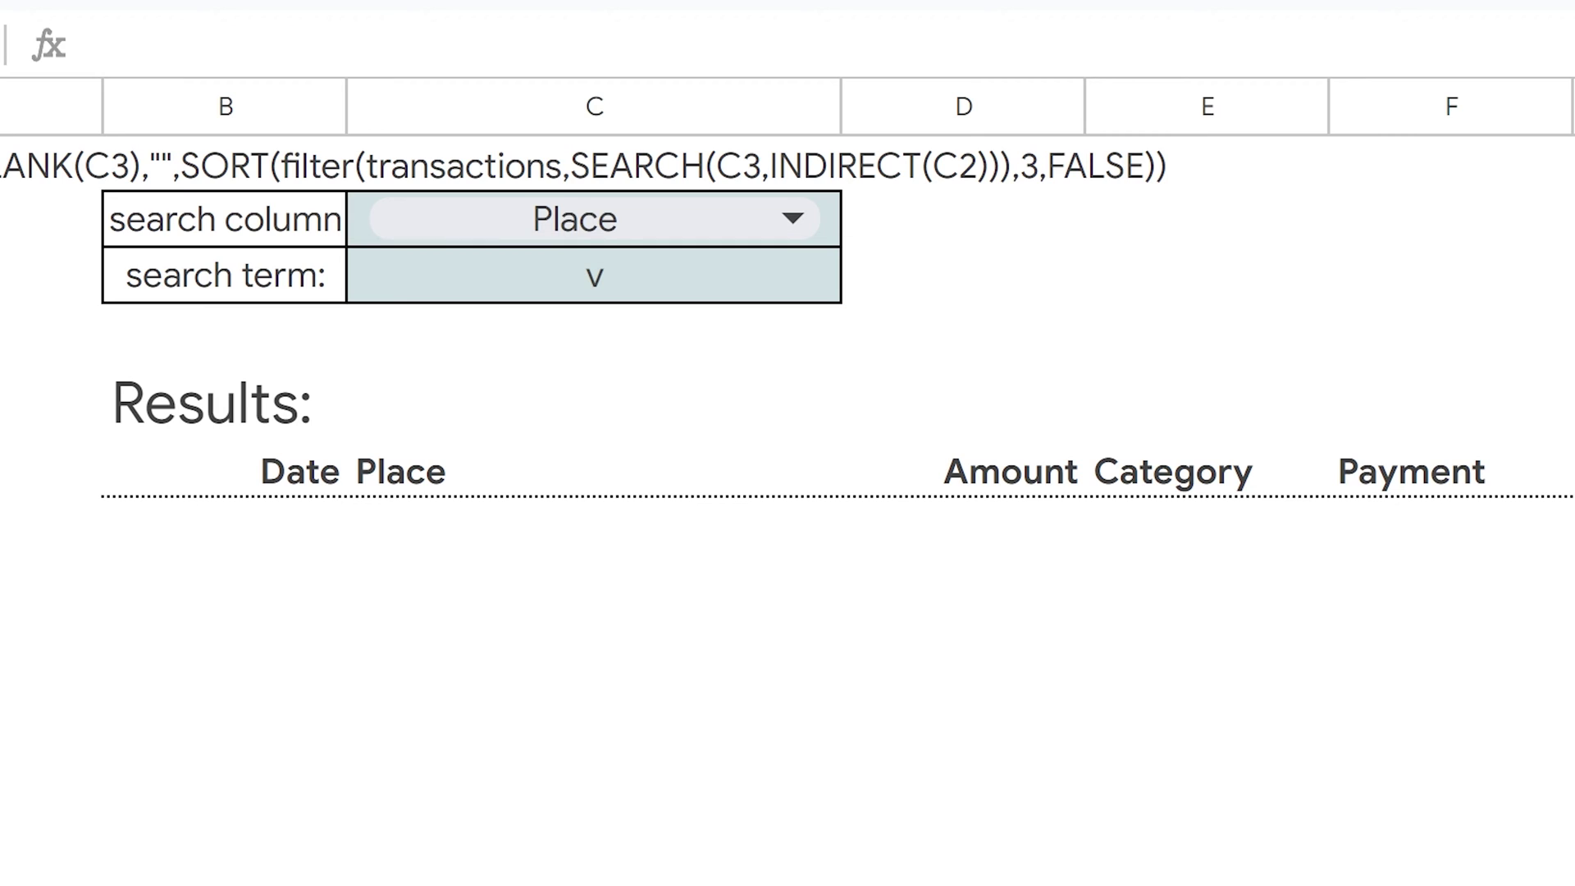
# - Try search terms k and K, then set og and confirm H4 returns 3
pyautogui.click(633, 271)
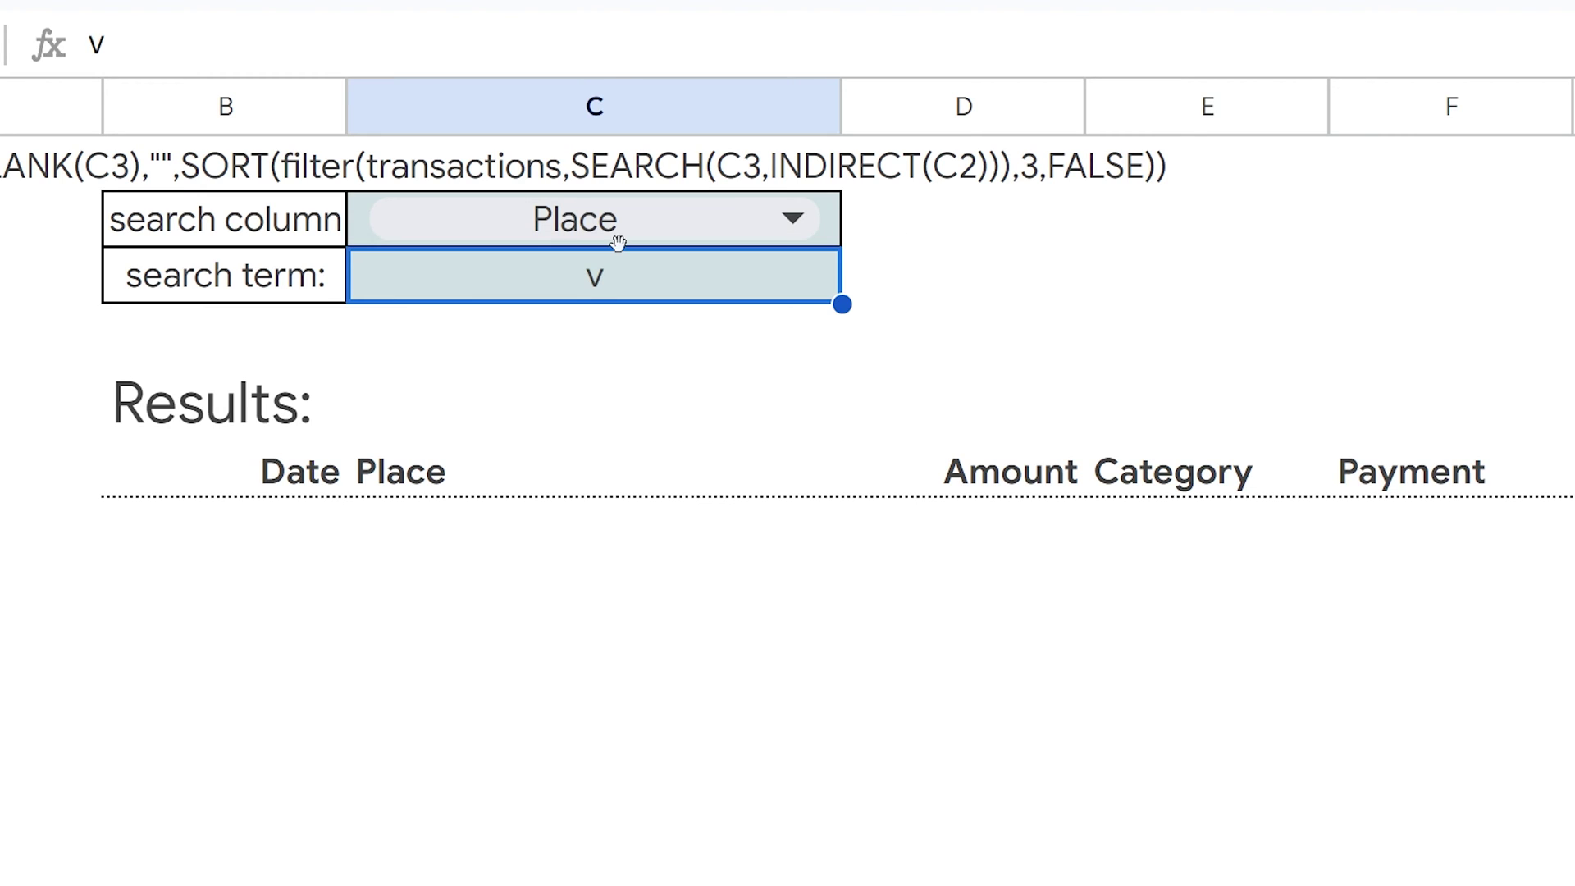
pyautogui.write('k')
pyautogui.press('Return')
pyautogui.press('Up')
pyautogui.write('K')
pyautogui.press('Return')
pyautogui.press('Up')
pyautogui.write('og')
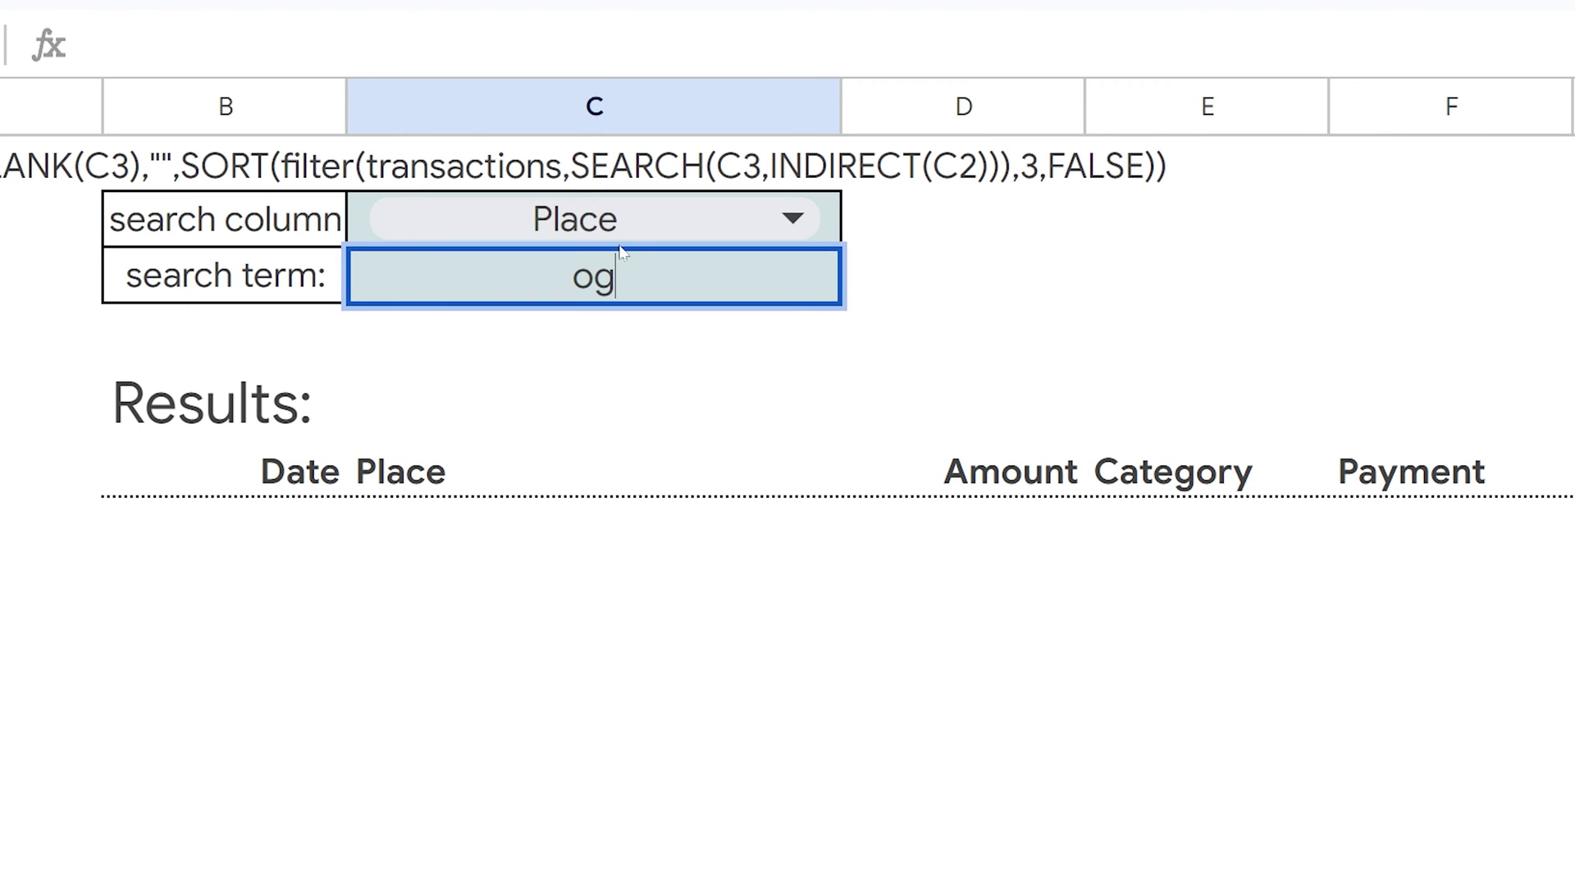
pyautogui.press('Return')
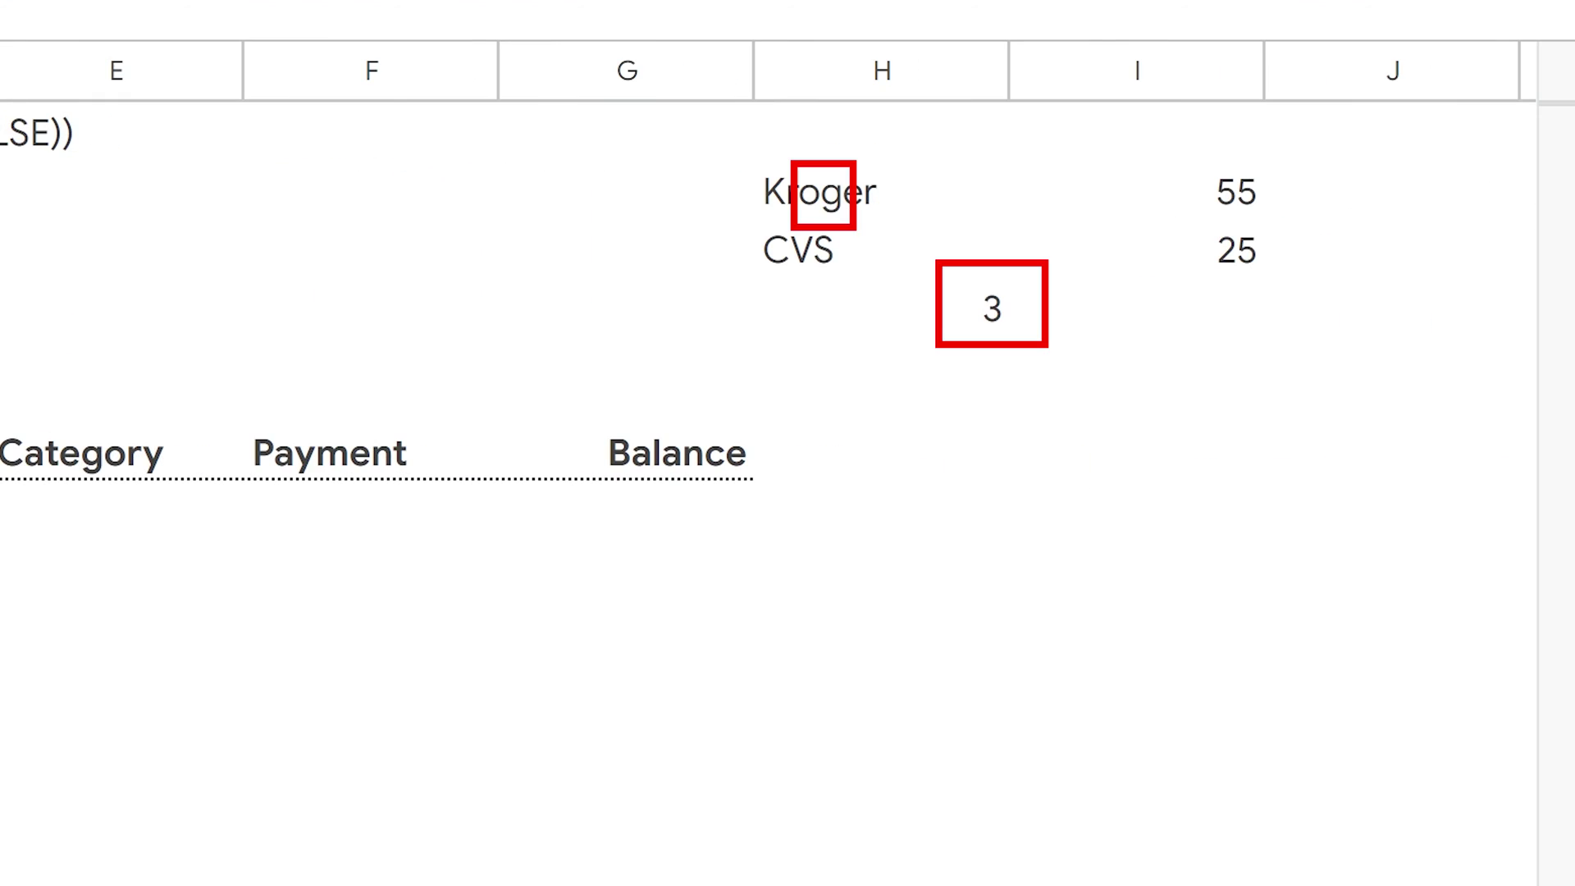
pyautogui.click(900, 210)
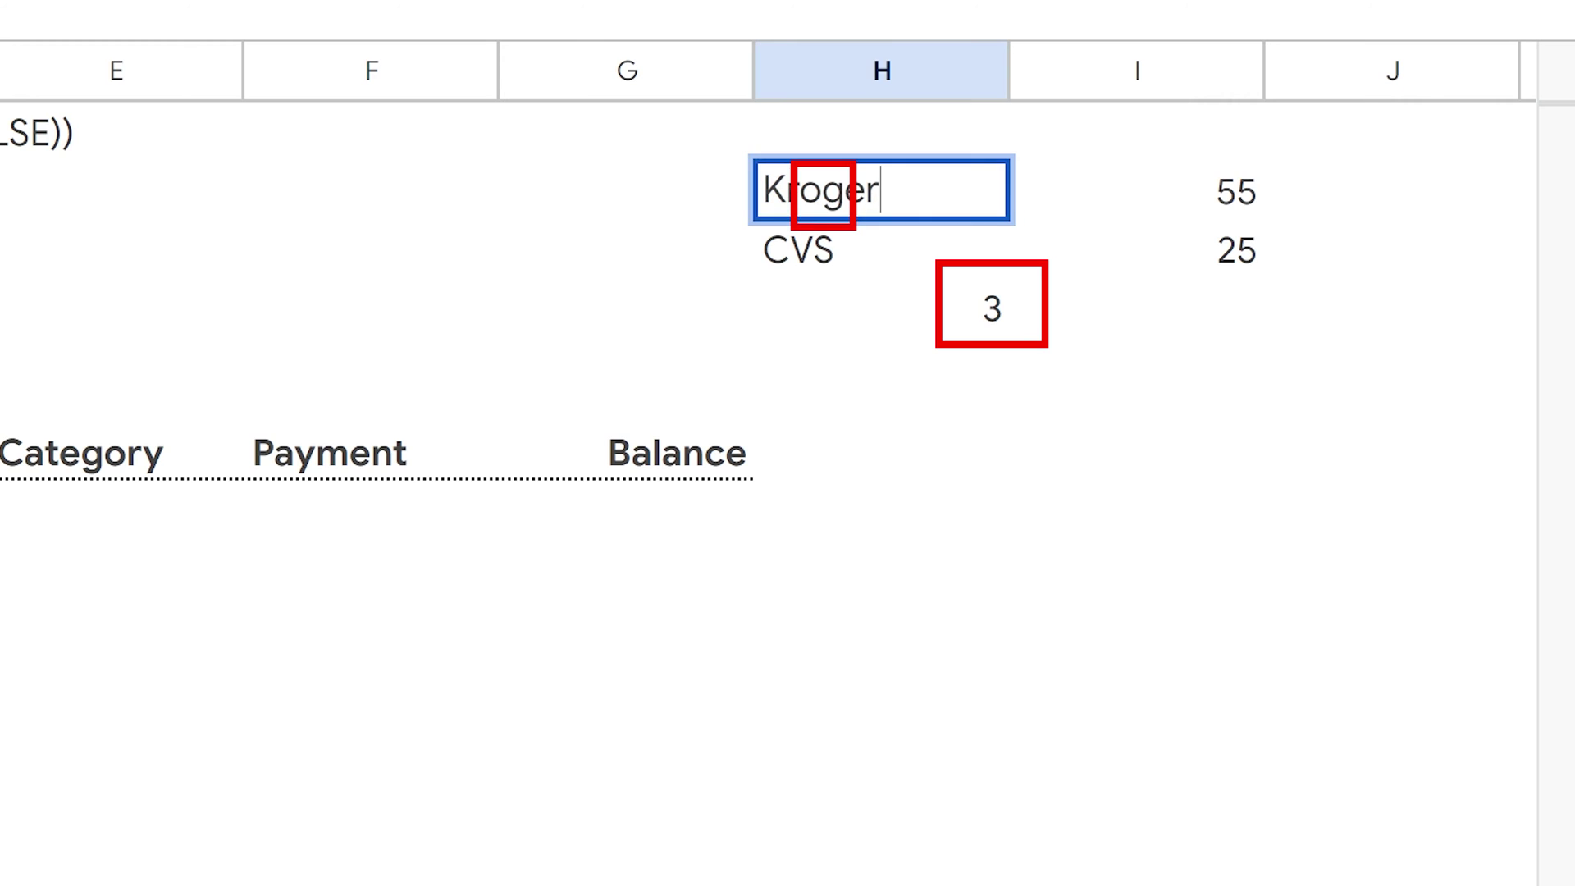
pyautogui.click(897, 309)
pyautogui.doubleClick(1011, 324)
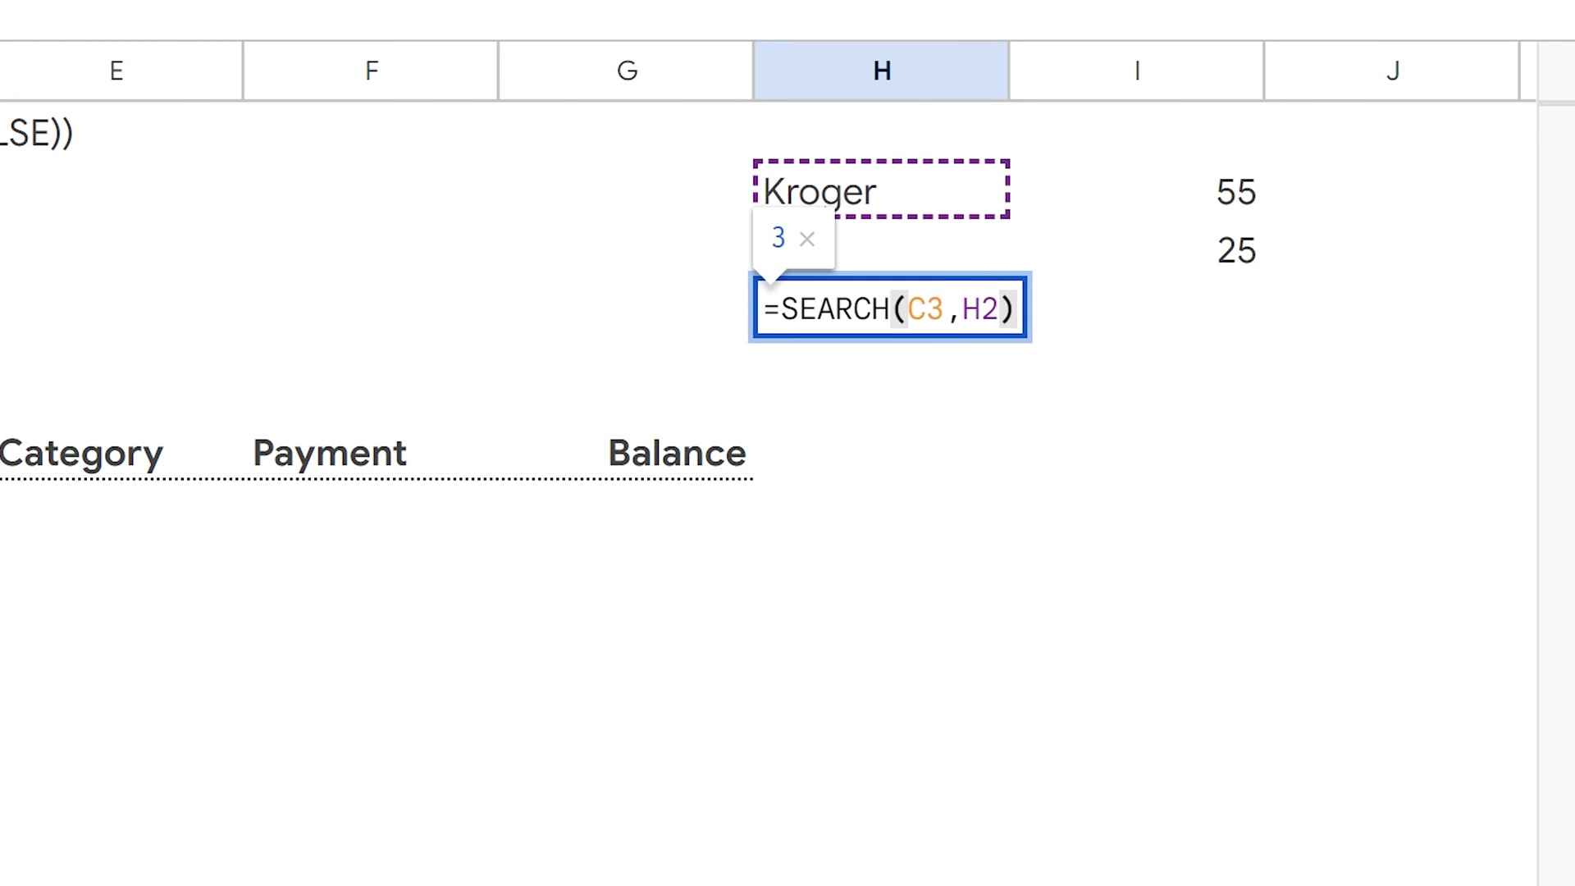
# - Extend H4 to =SEARCH(C3,H2:H3) and inspect the resulting #VALUE! error
pyautogui.press('Left')
pyautogui.write(':')
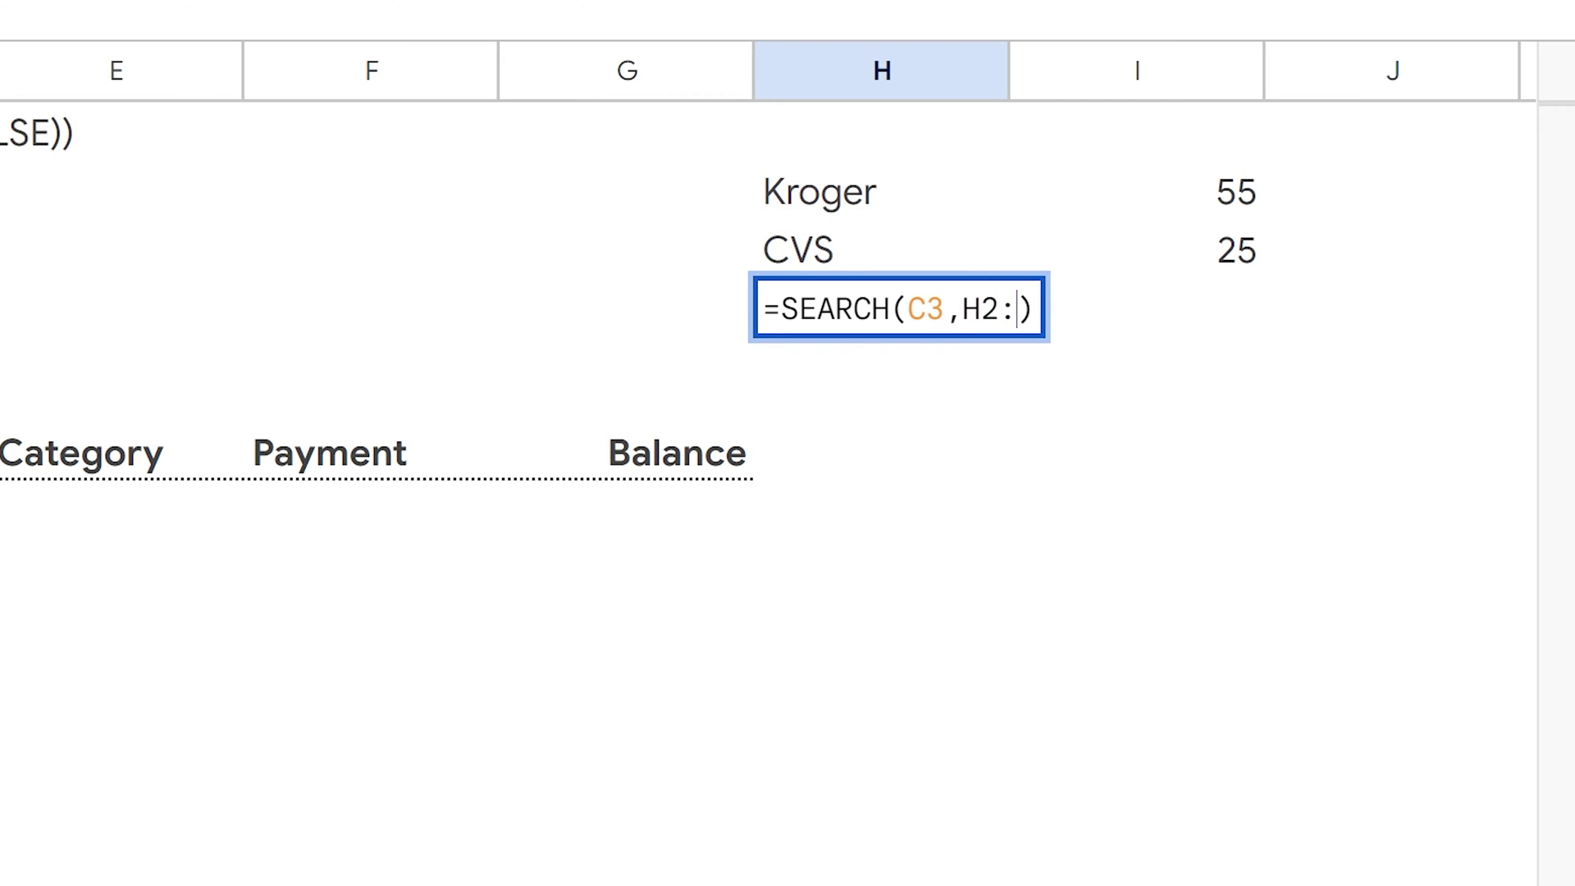
pyautogui.write('h3')
pyautogui.press('Return')
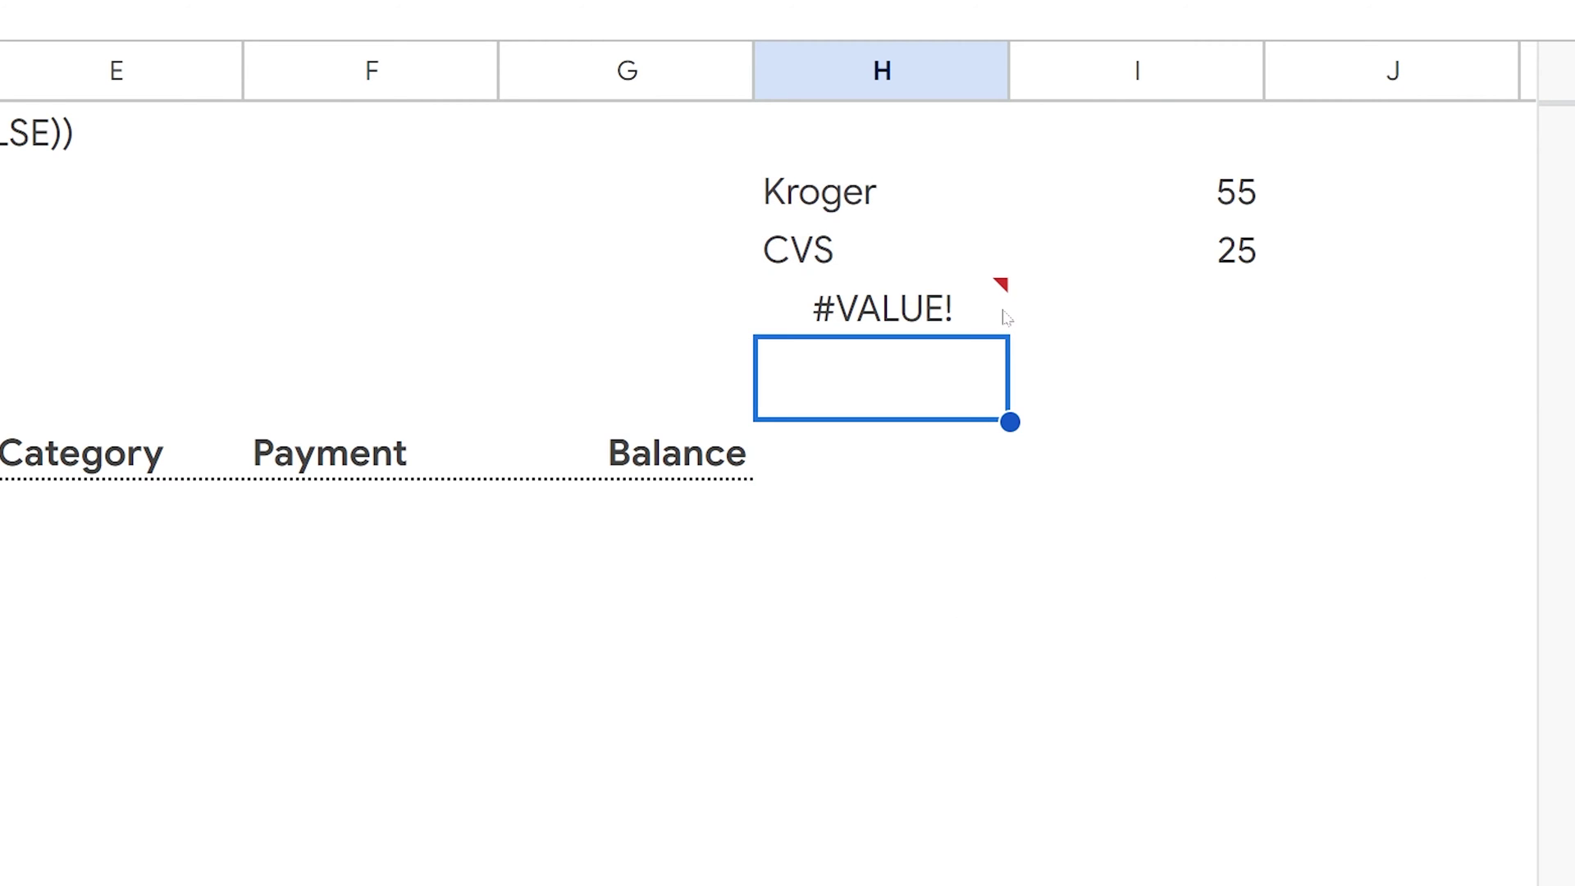
pyautogui.click(1004, 317)
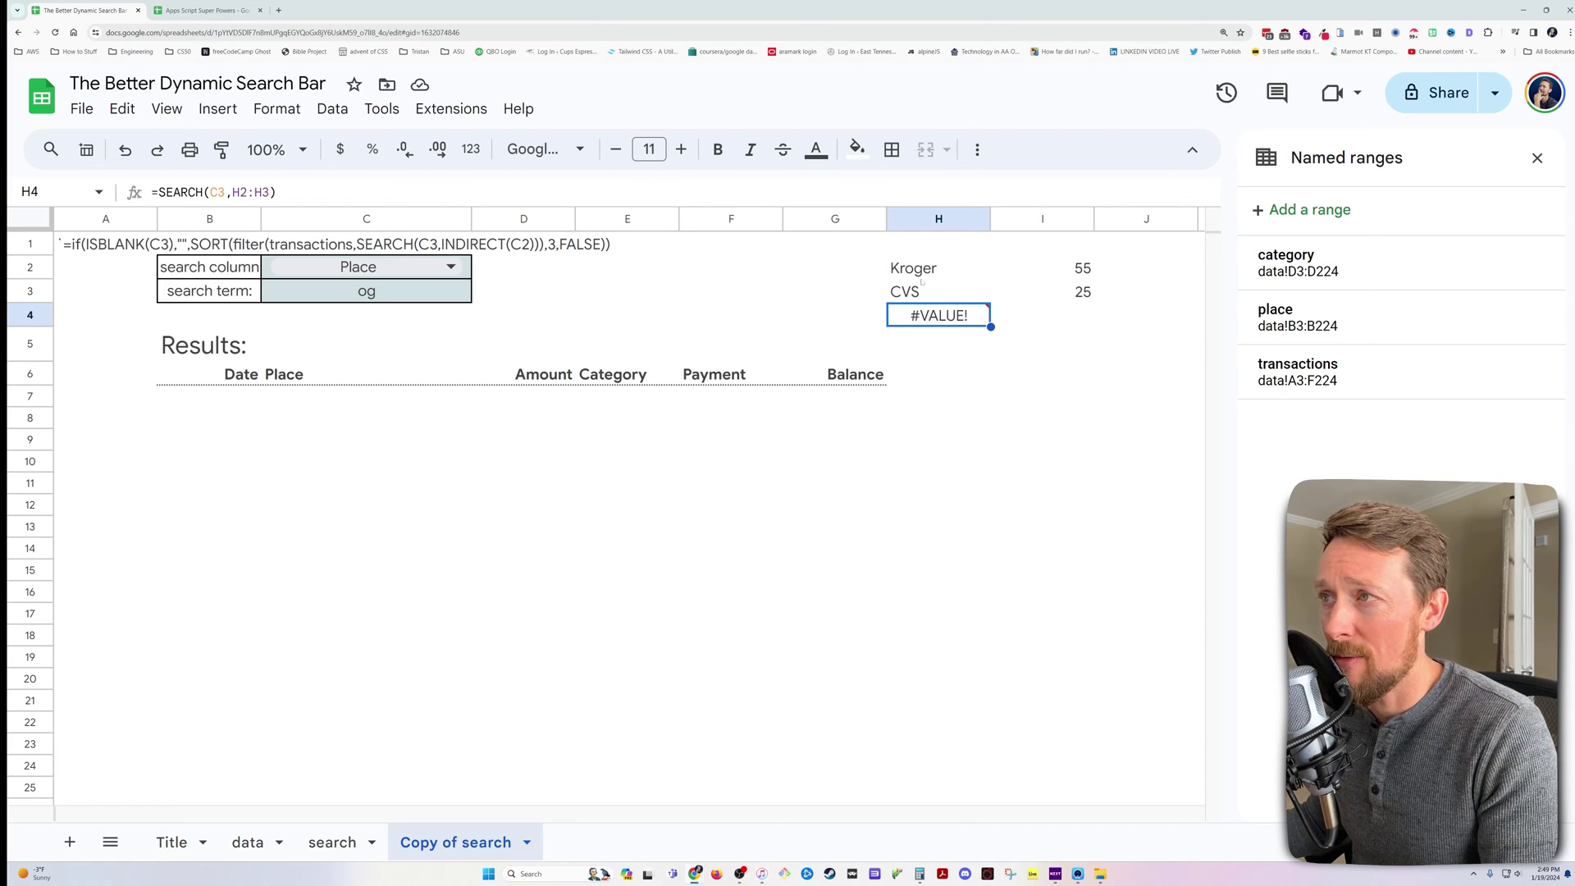
pyautogui.doubleClick(921, 269)
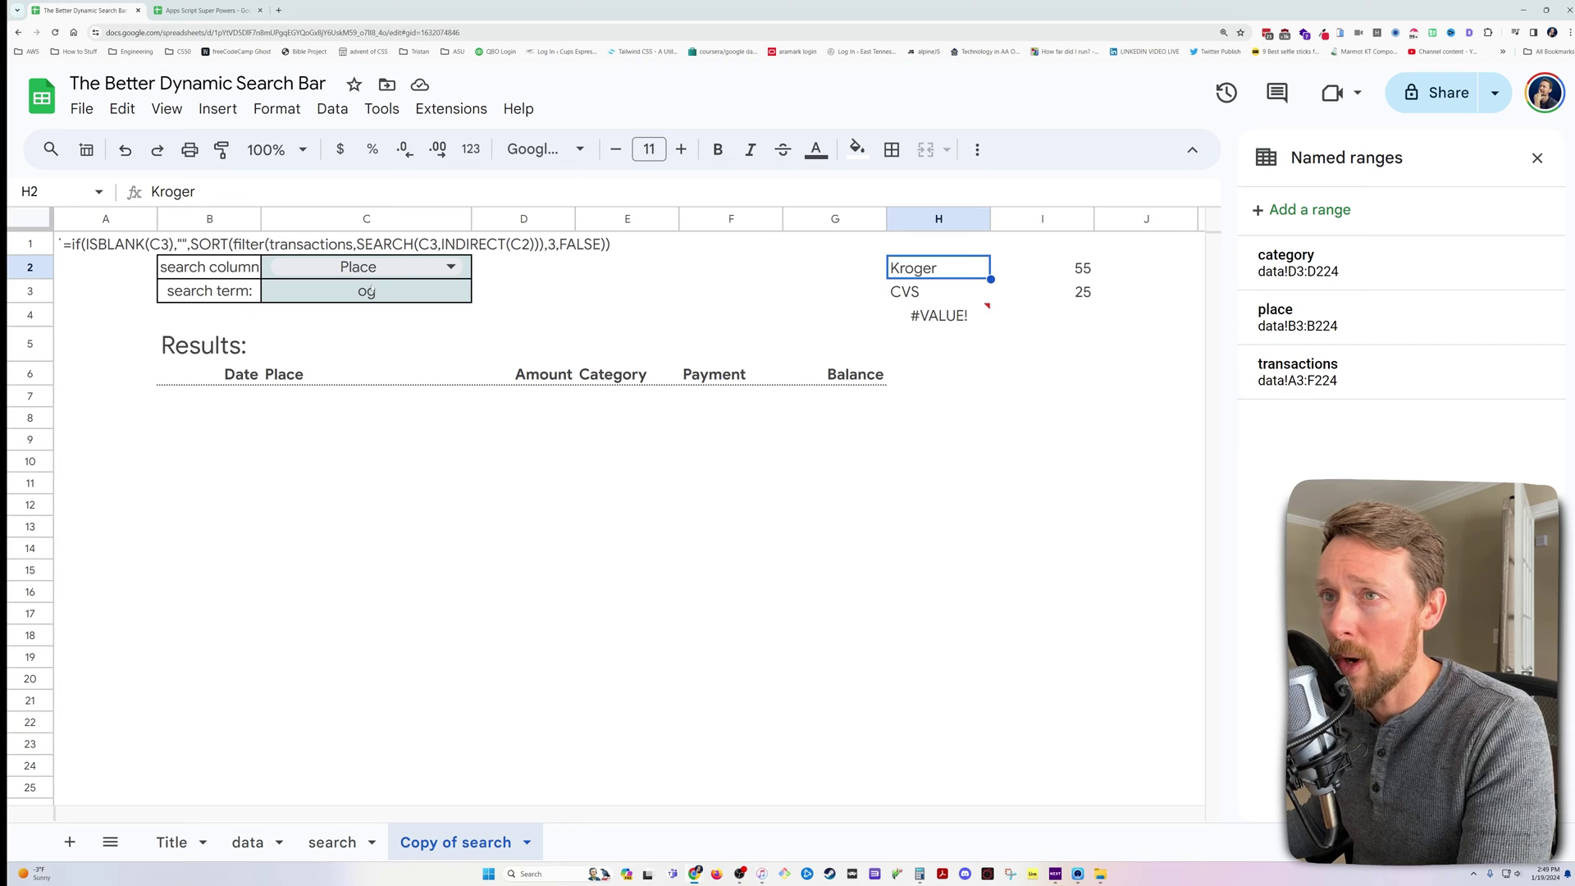
pyautogui.click(361, 292)
pyautogui.click(967, 317)
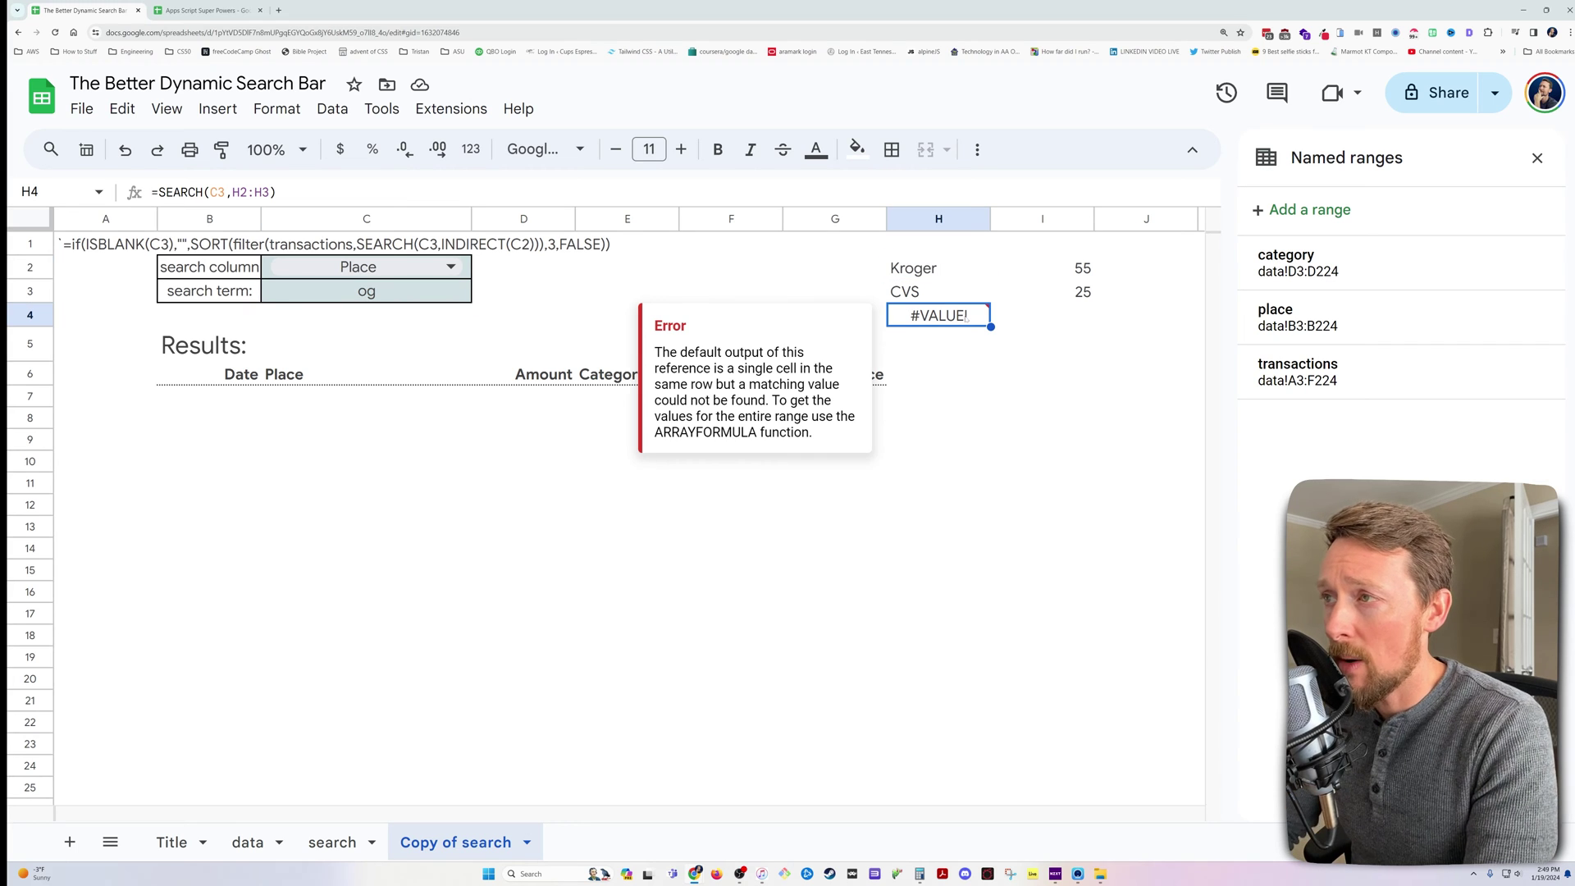
# - Replace H4 with =FILTER(H2:I3,SEARCH(c3,H2:H3)), returning the Kroger 55 row
pyautogui.write('=filter')
pyautogui.press('Tab')
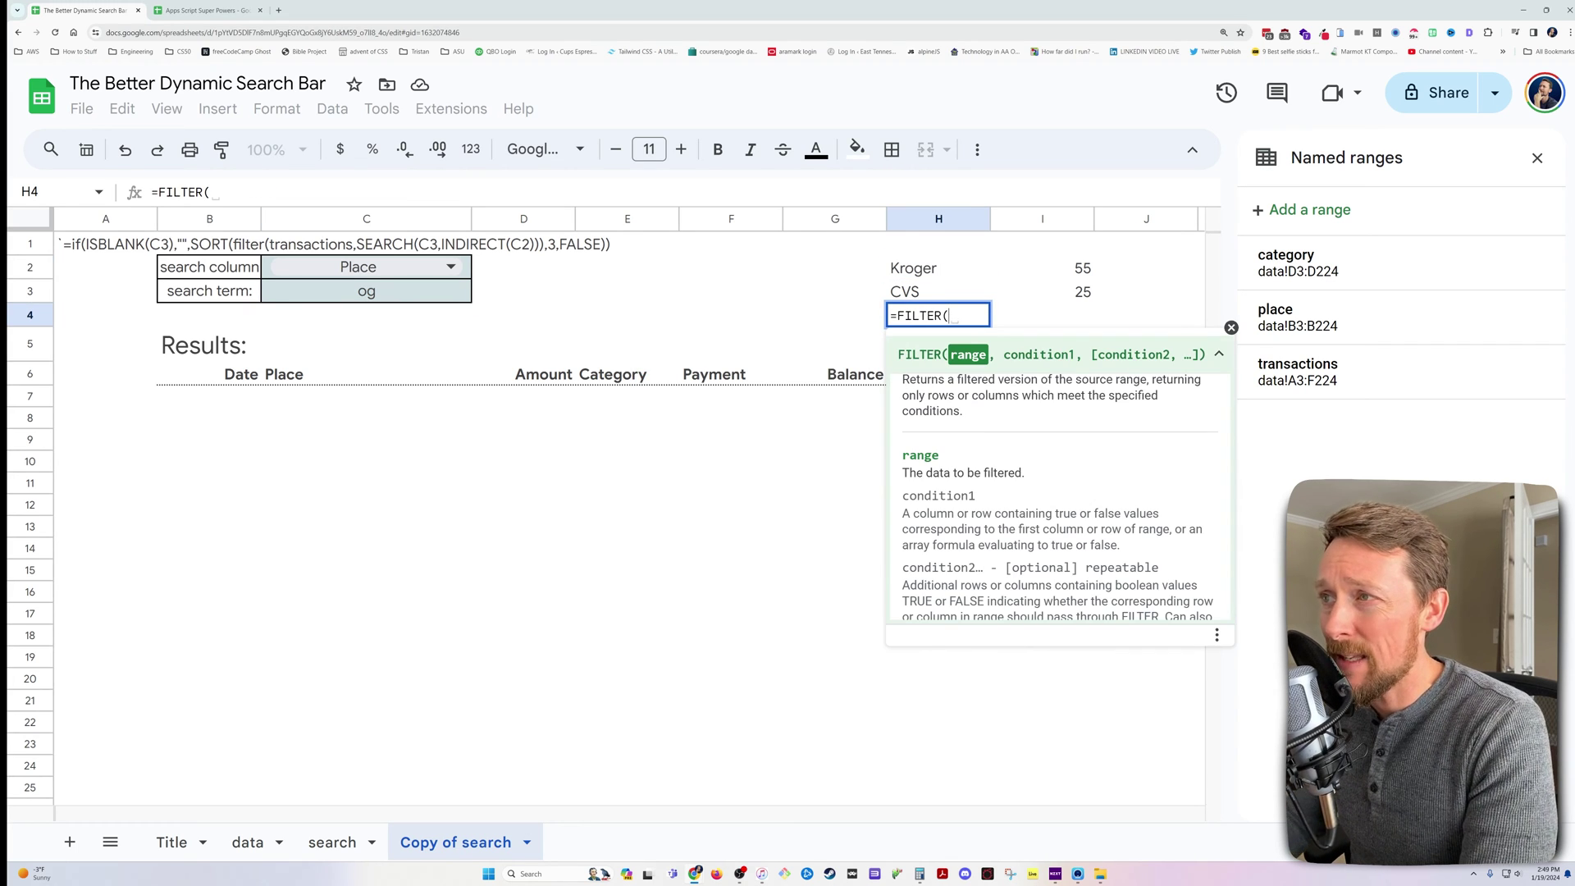
pyautogui.moveTo(946, 278); pyautogui.dragTo(1074, 295)
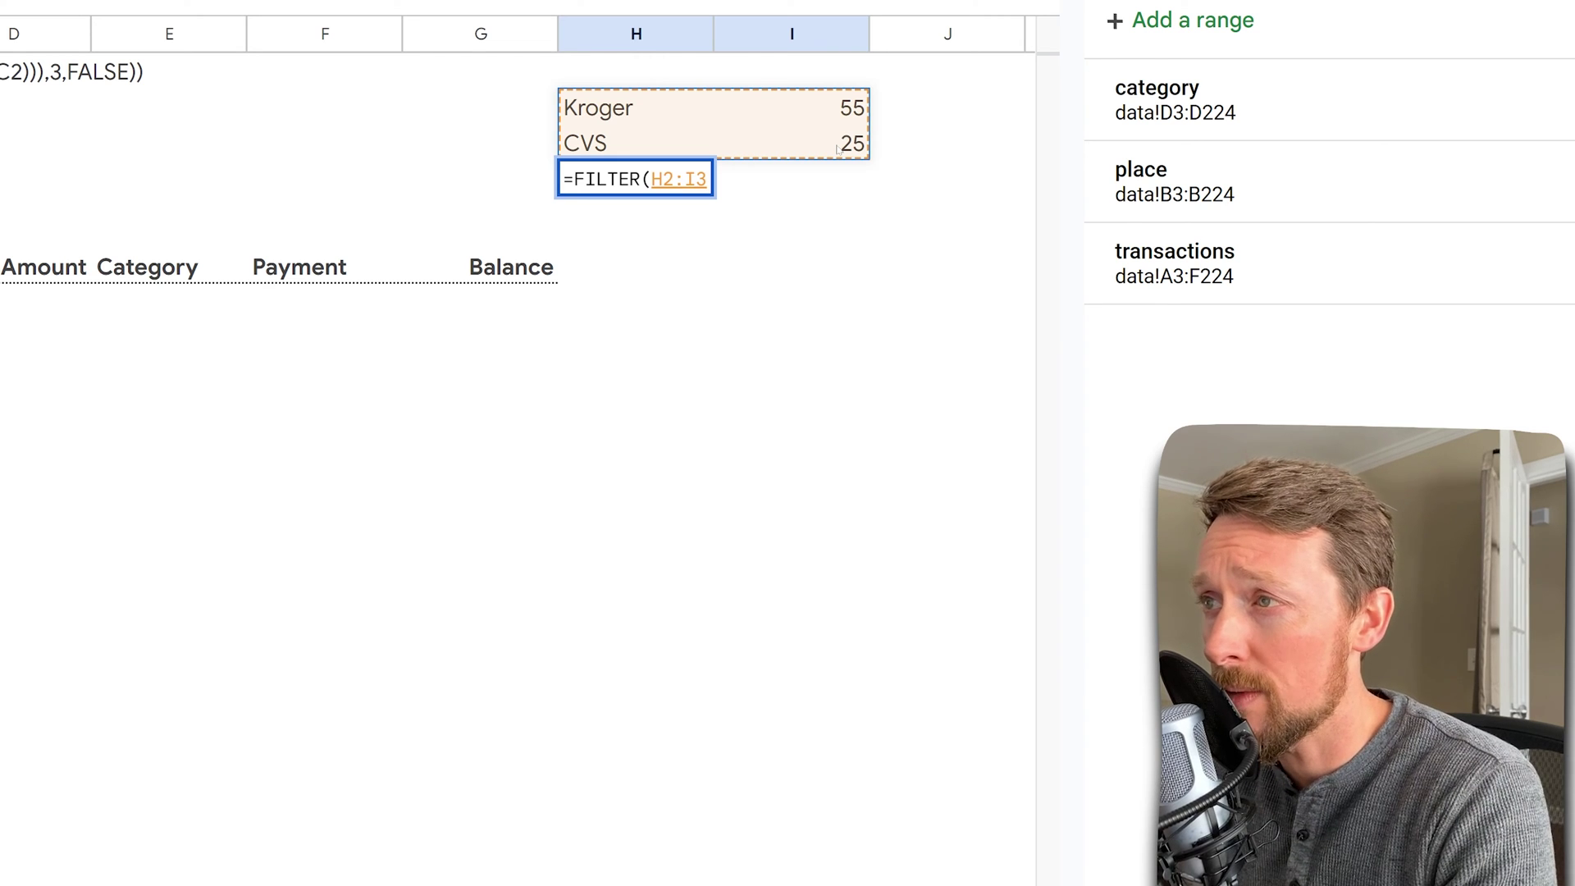
pyautogui.write(',sear')
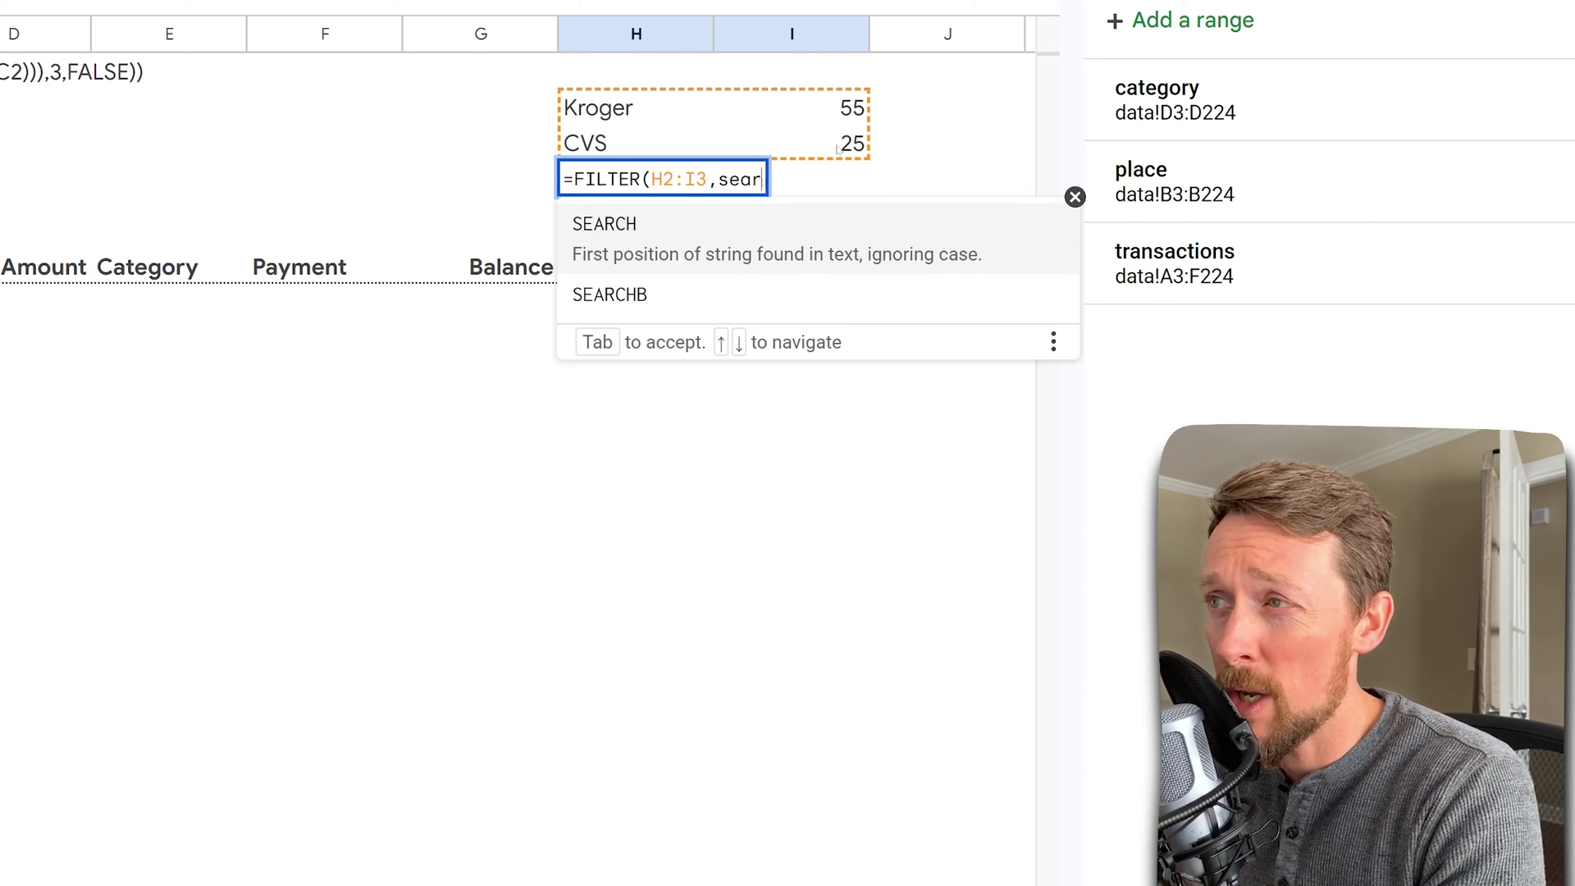
pyautogui.press('Tab')
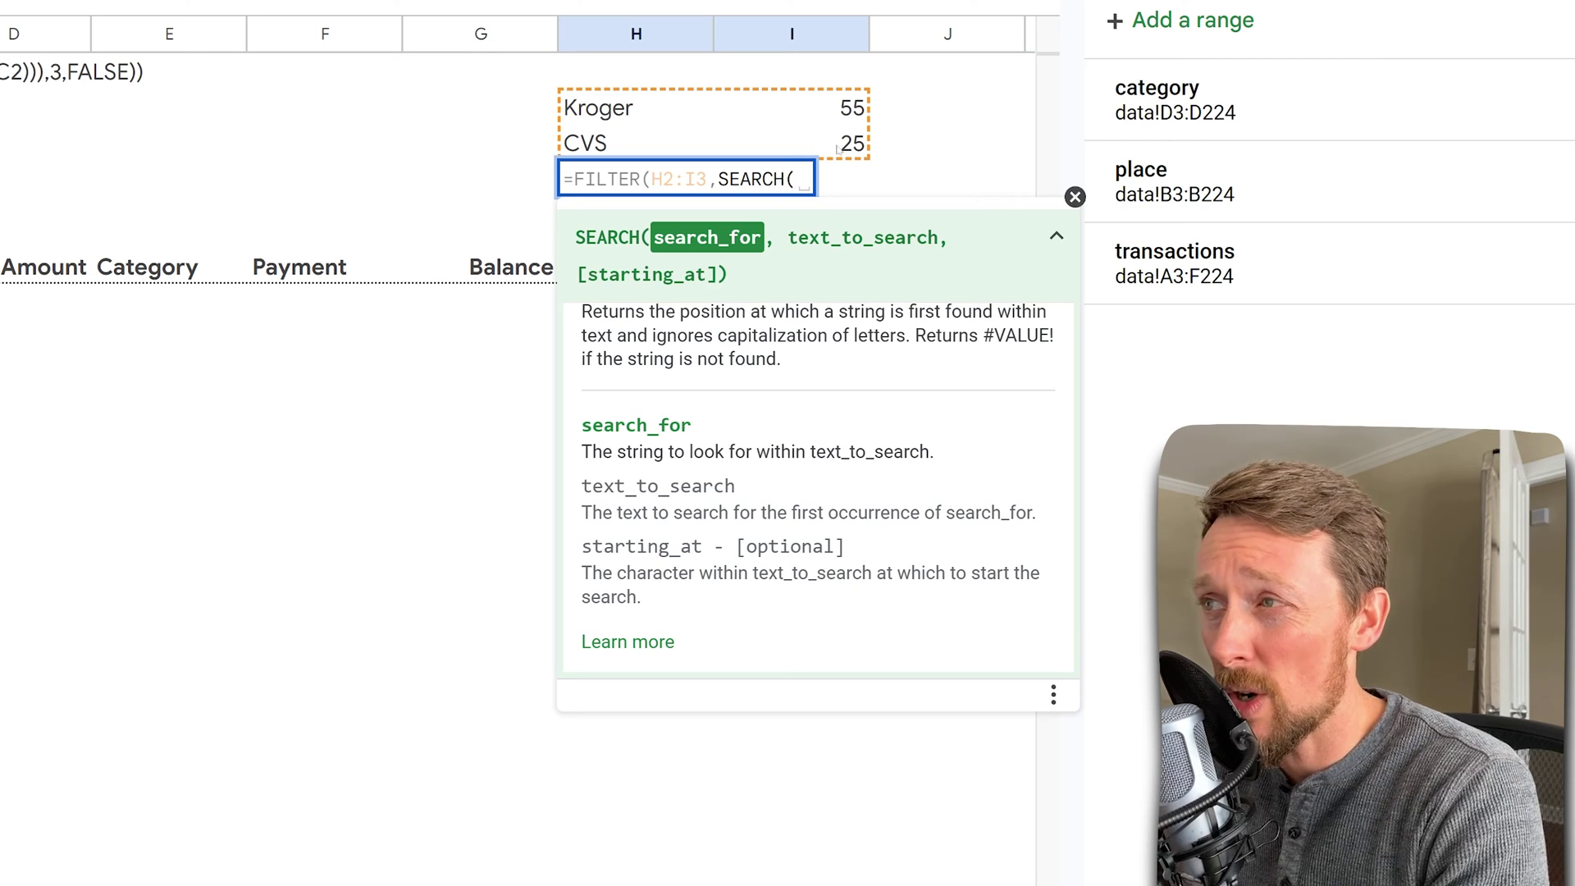
pyautogui.write('c3')
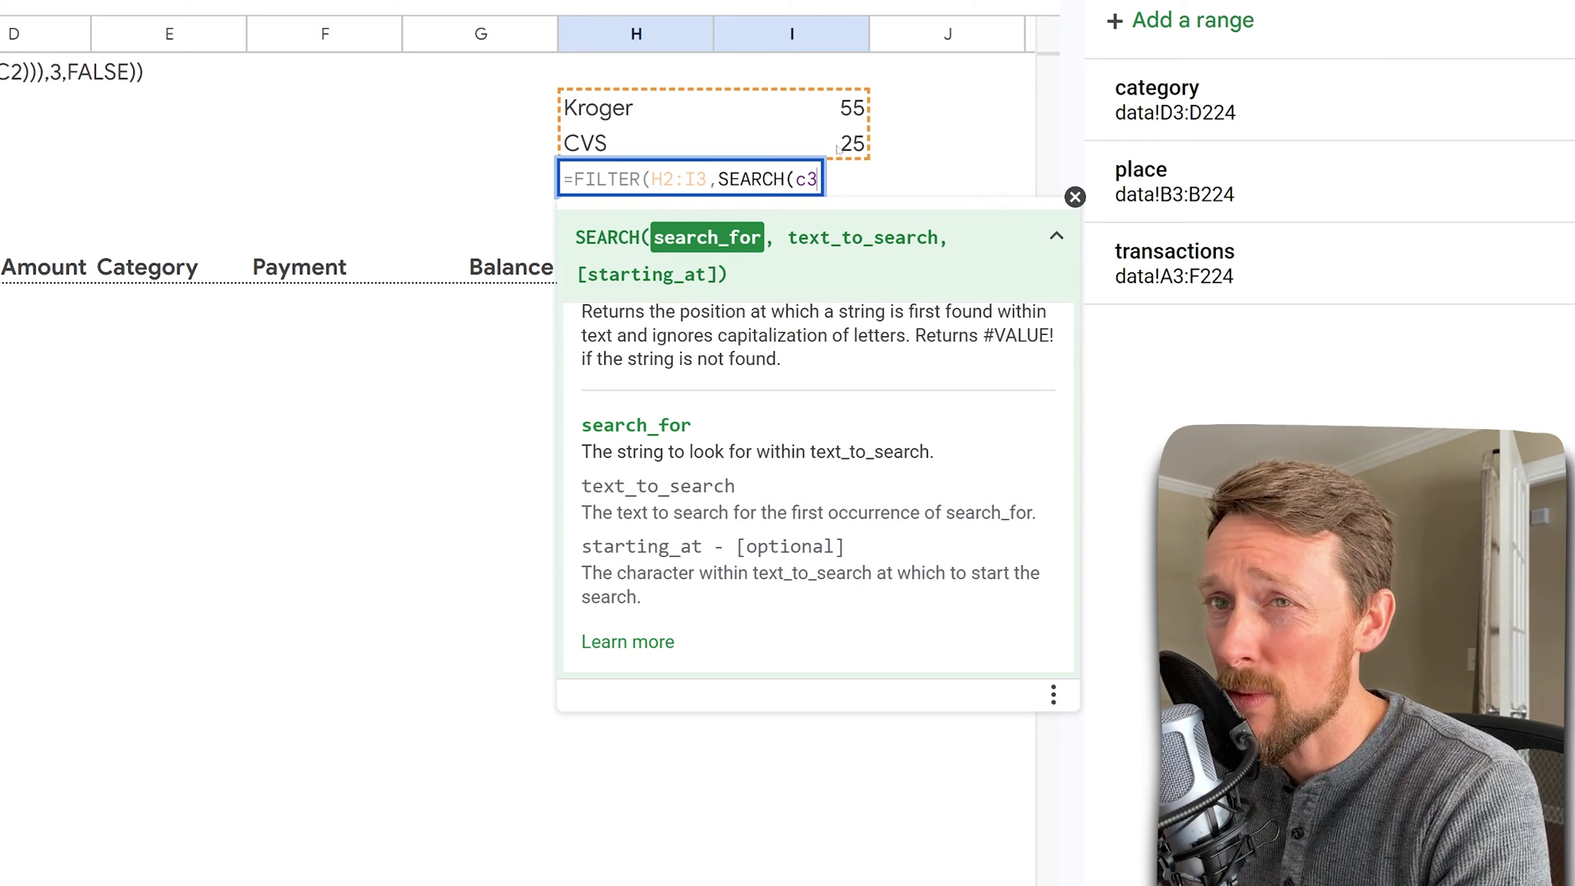
pyautogui.write(',')
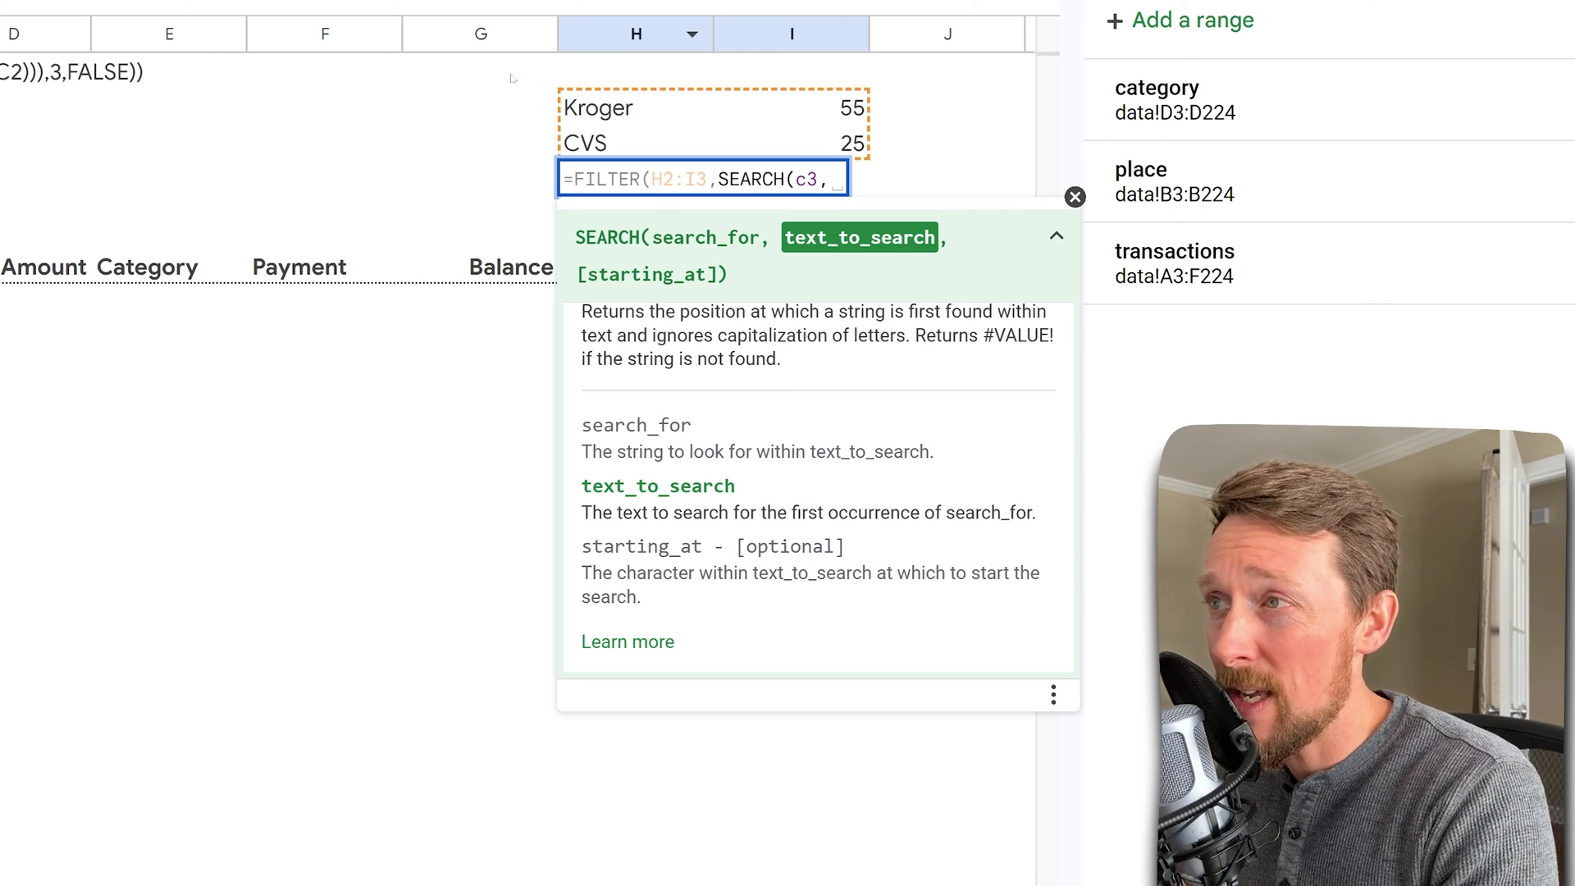
pyautogui.moveTo(603, 108); pyautogui.dragTo(615, 134)
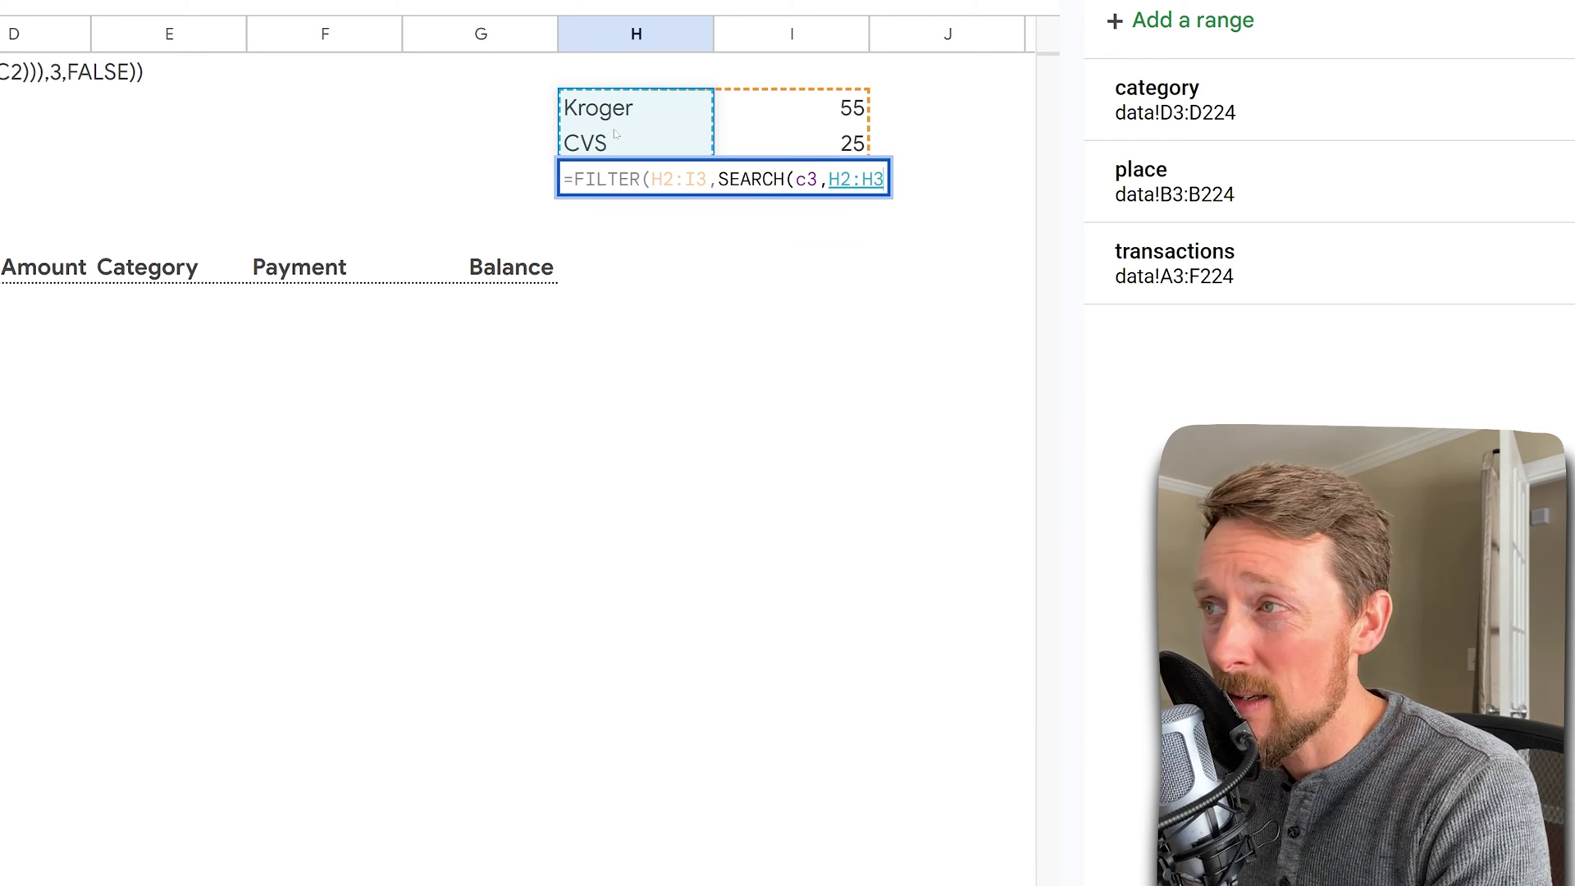
pyautogui.write('))')
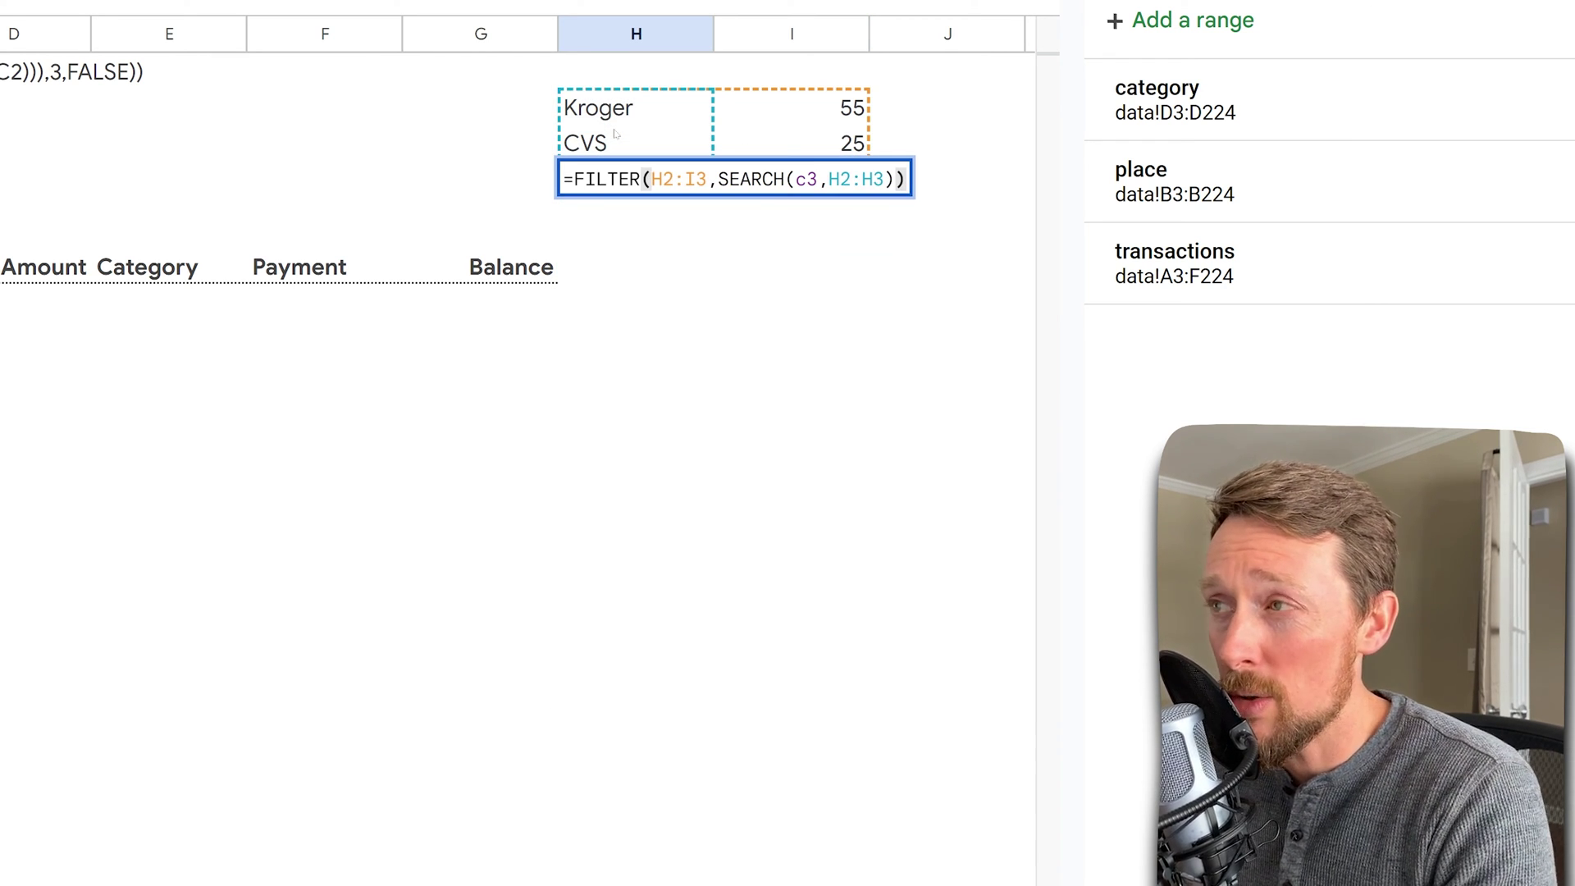
pyautogui.press('Return')
pyautogui.press('Up')
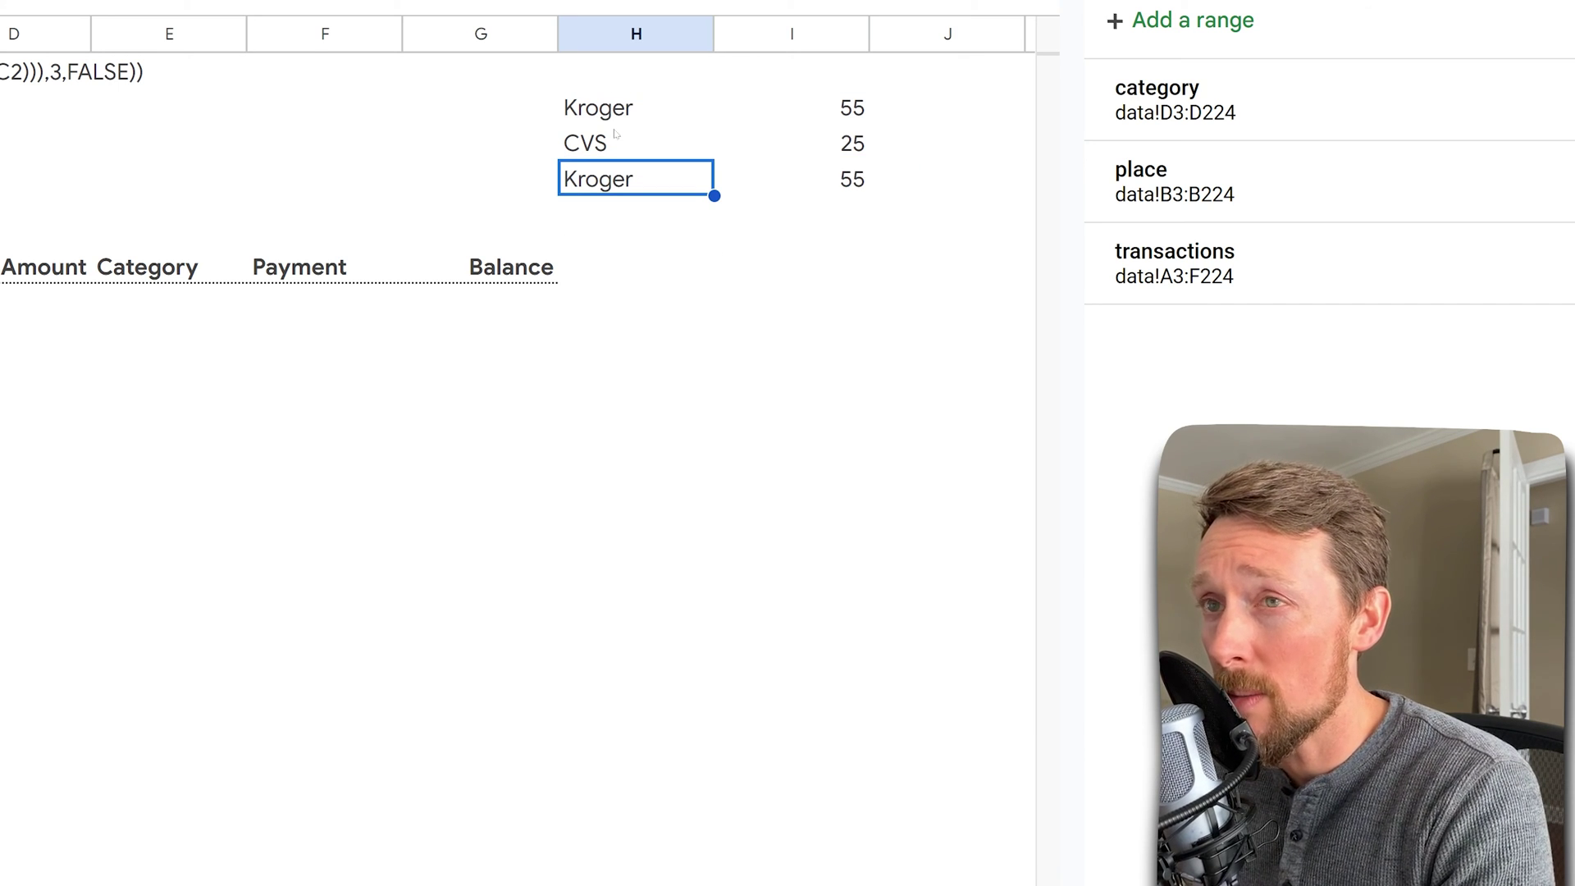
pyautogui.press('Left')
pyautogui.press('Up')
pyautogui.press('Left')
pyautogui.press('Left')
pyautogui.press('Left')
pyautogui.press('Left')
pyautogui.write('CV')
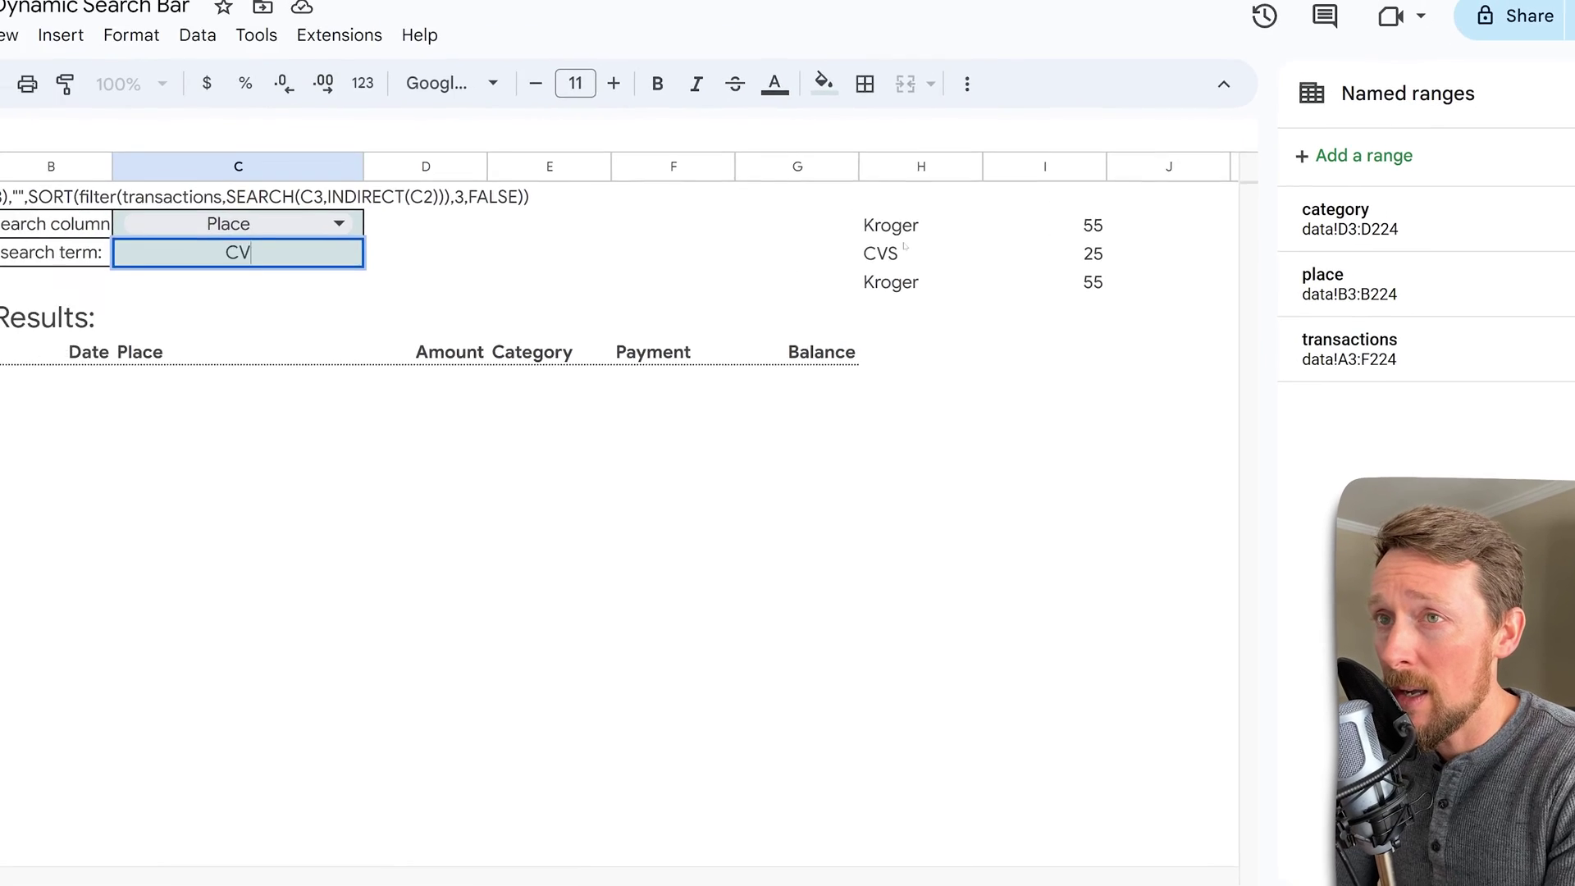
pyautogui.press('Return')
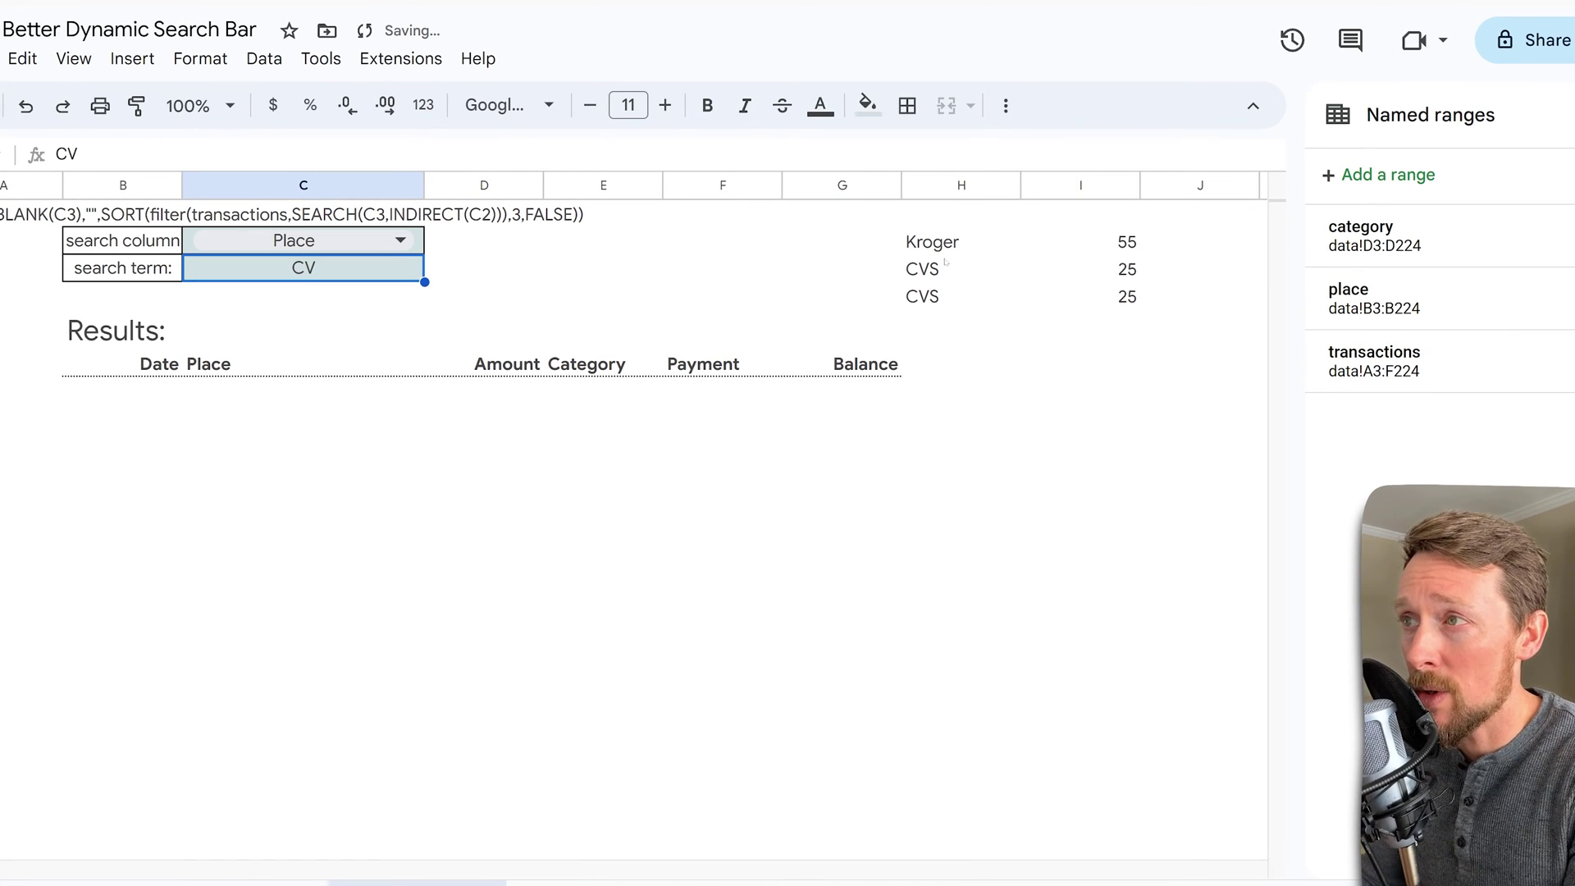
pyautogui.write('C')
pyautogui.press('Return')
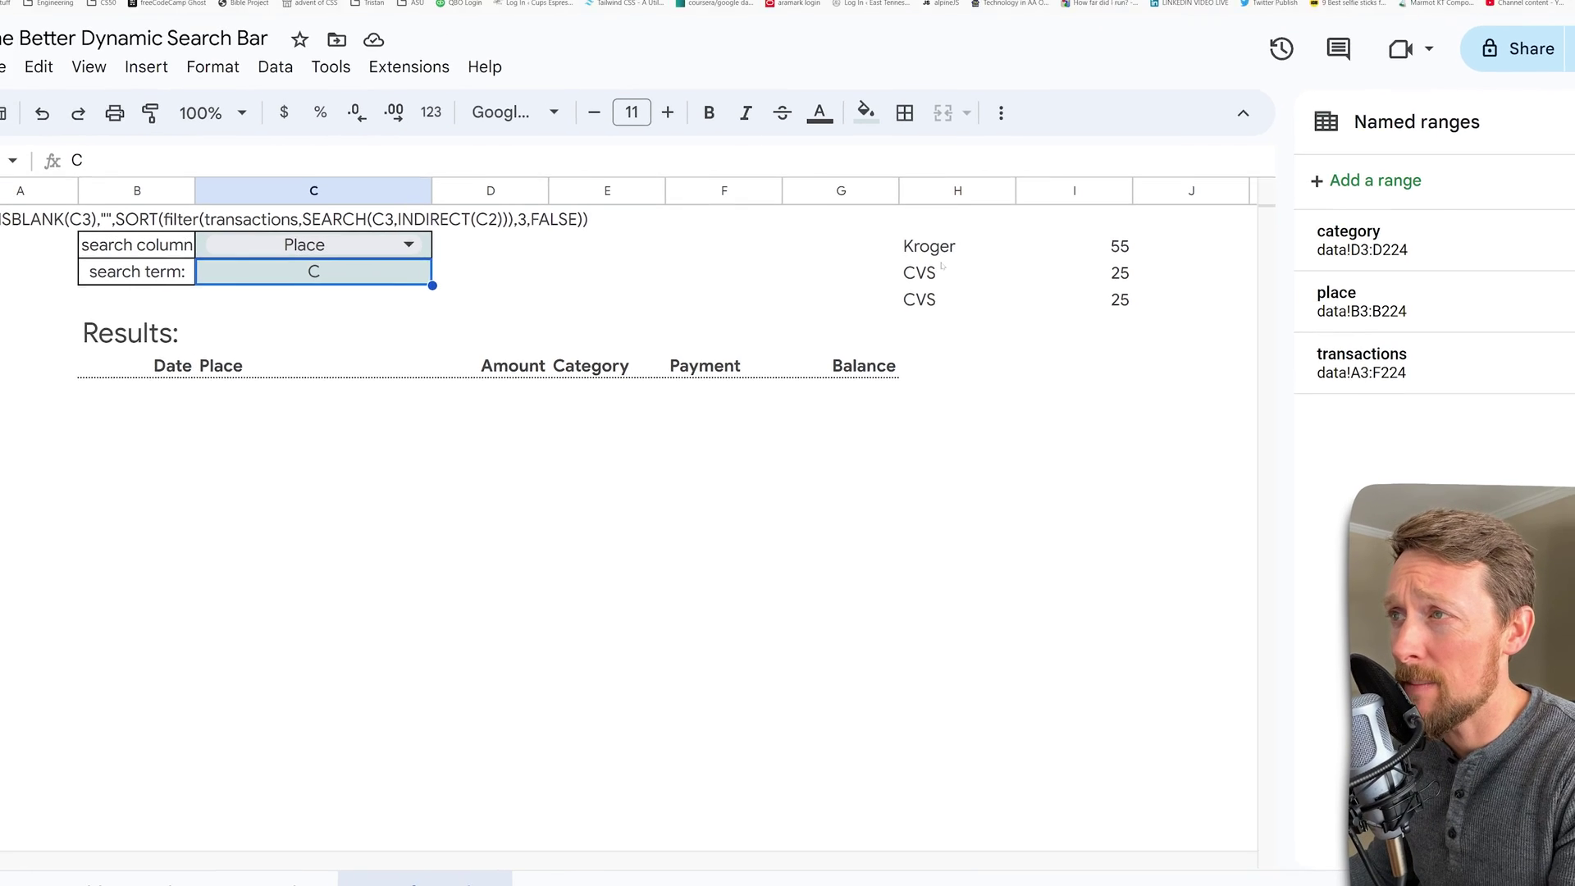
pyautogui.click(966, 305)
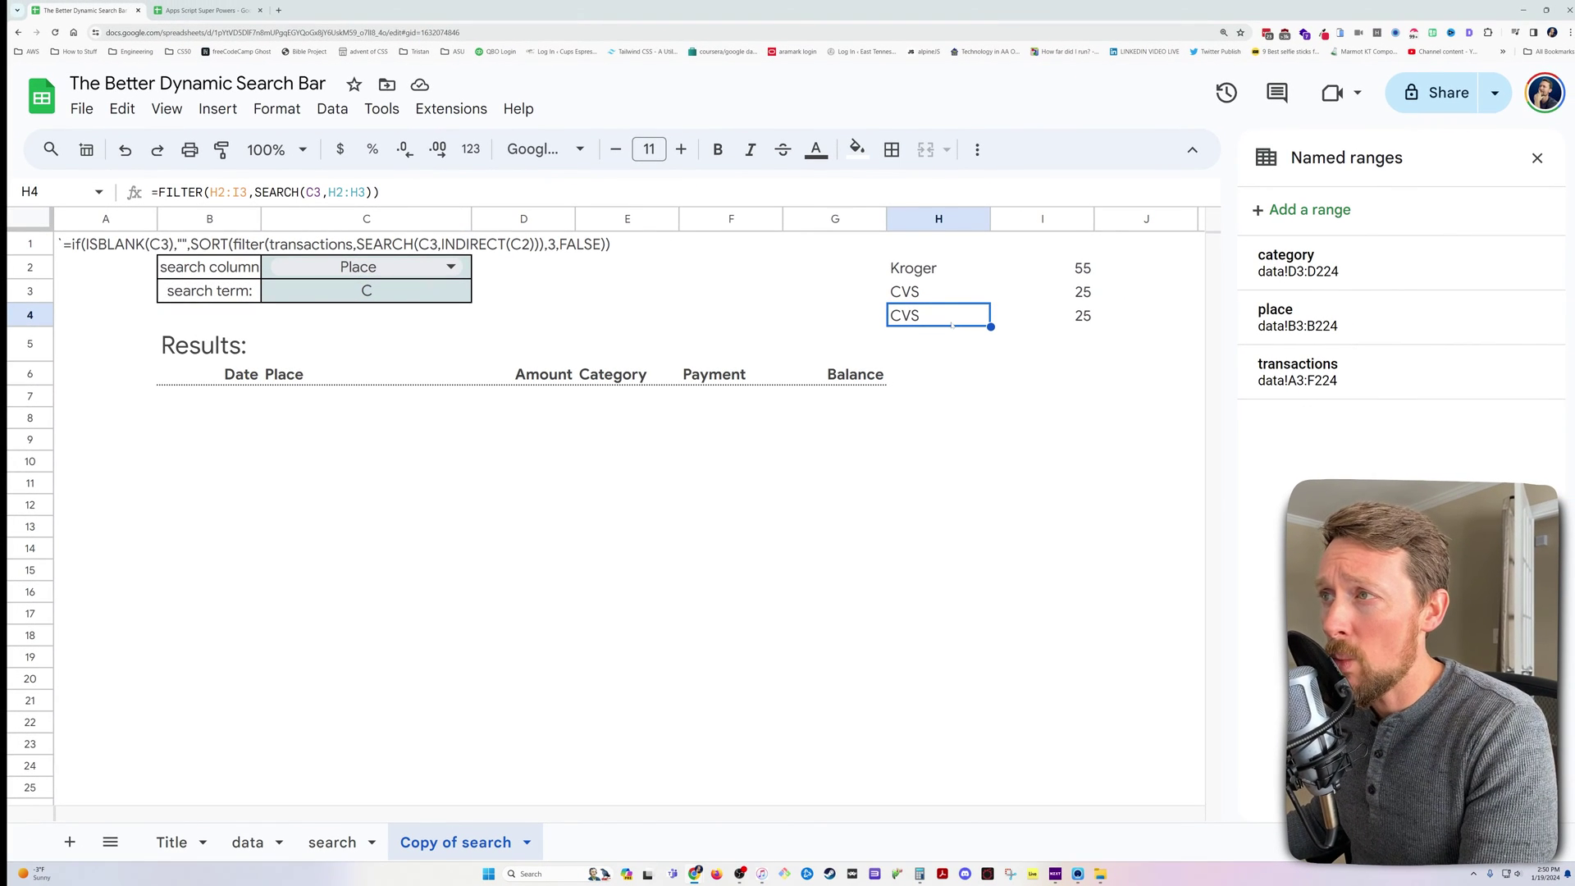
pyautogui.doubleClick(951, 324)
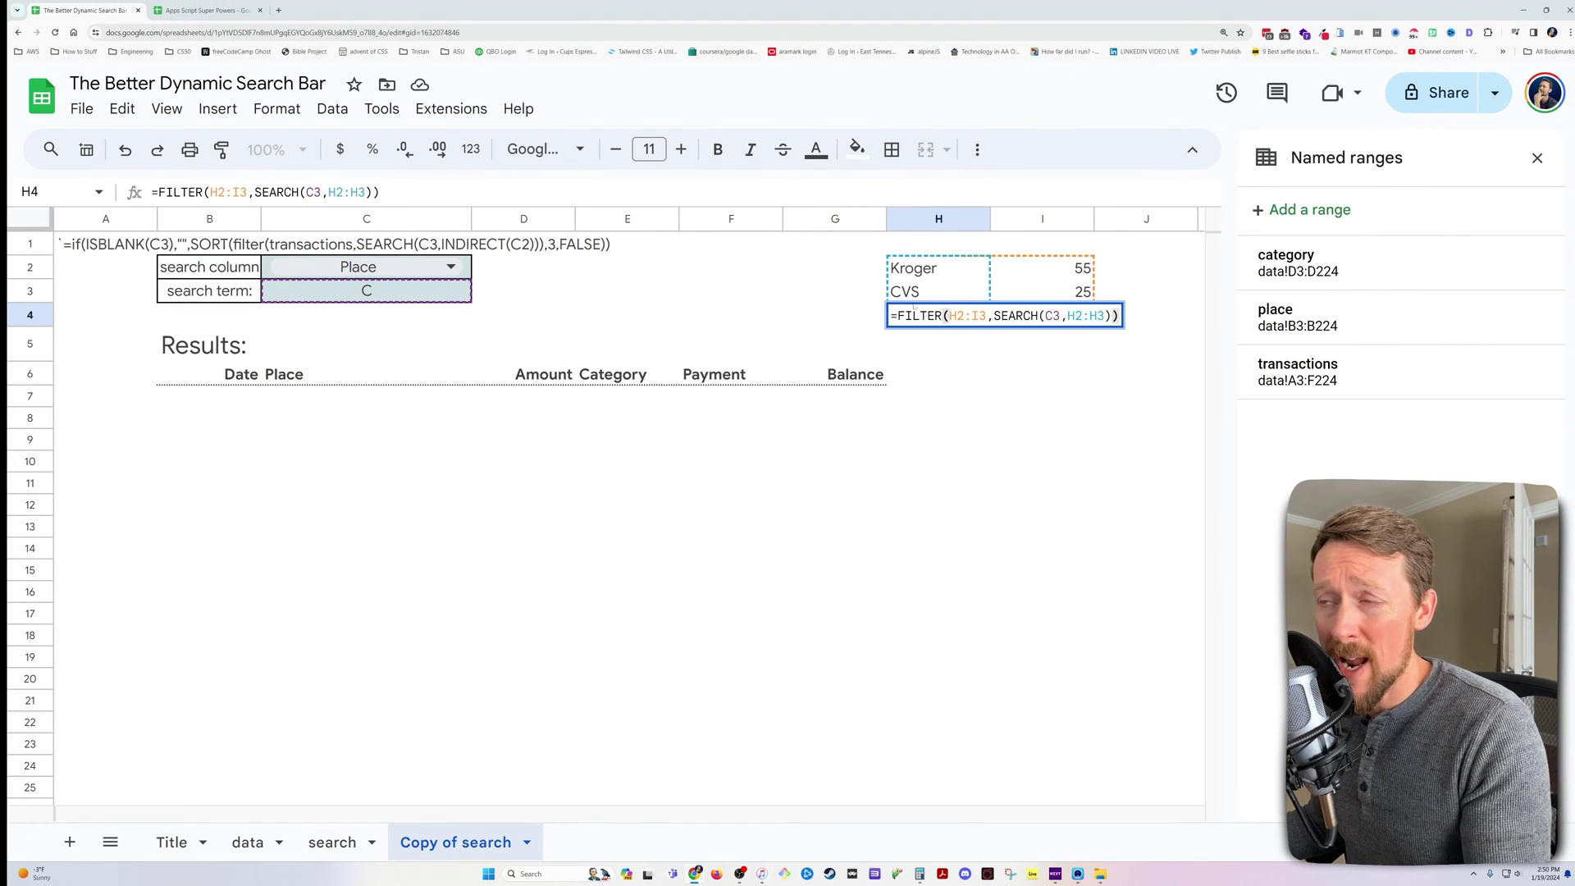
pyautogui.moveTo(949, 316); pyautogui.dragTo(987, 316)
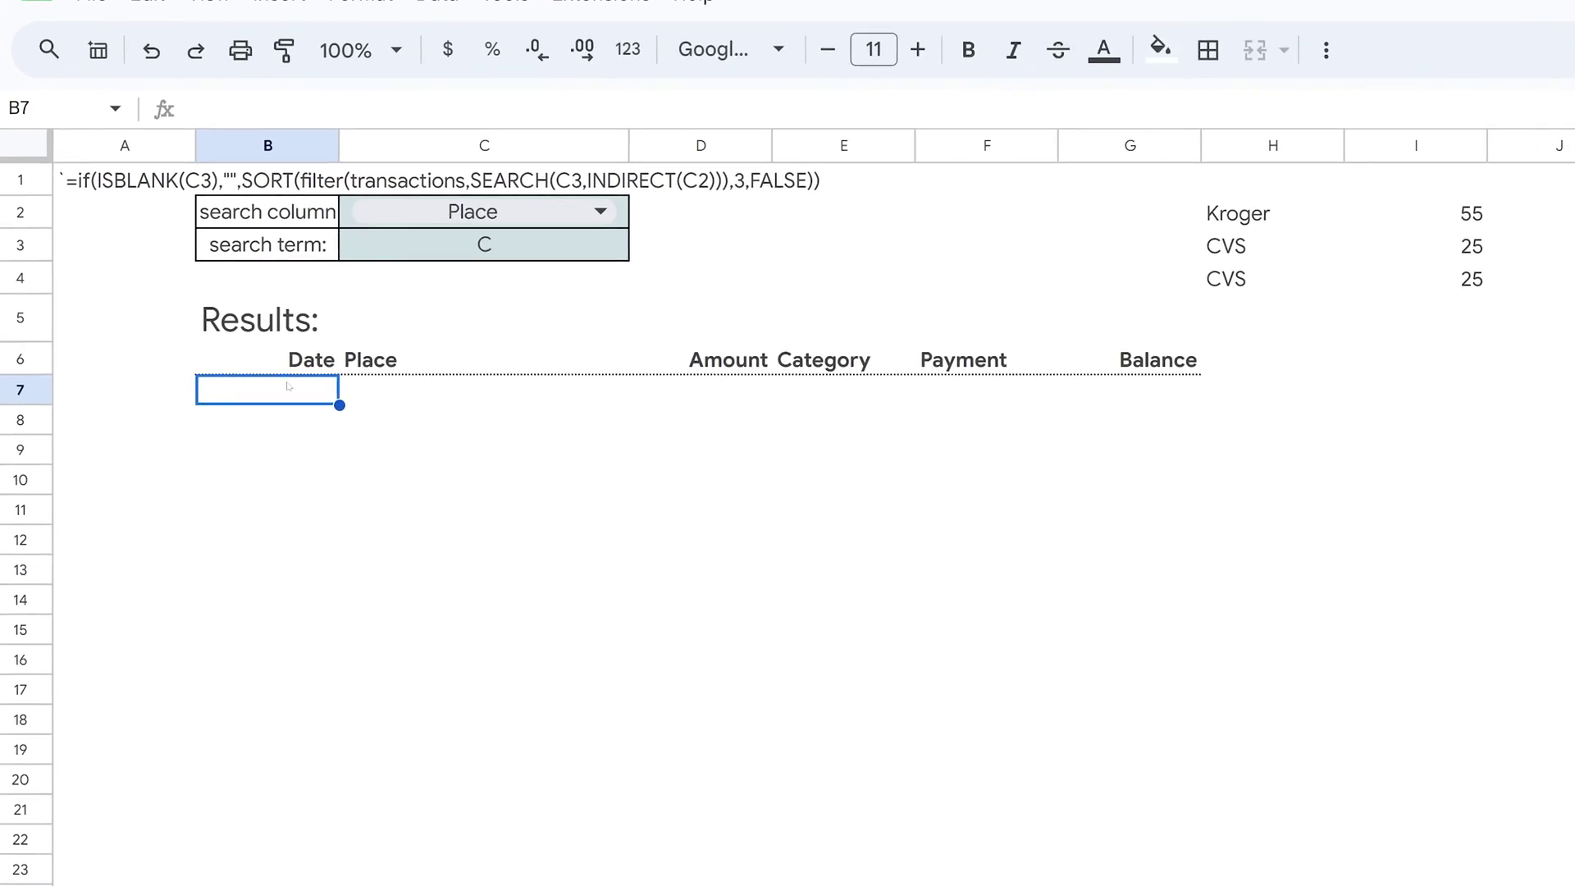
pyautogui.click(310, 179)
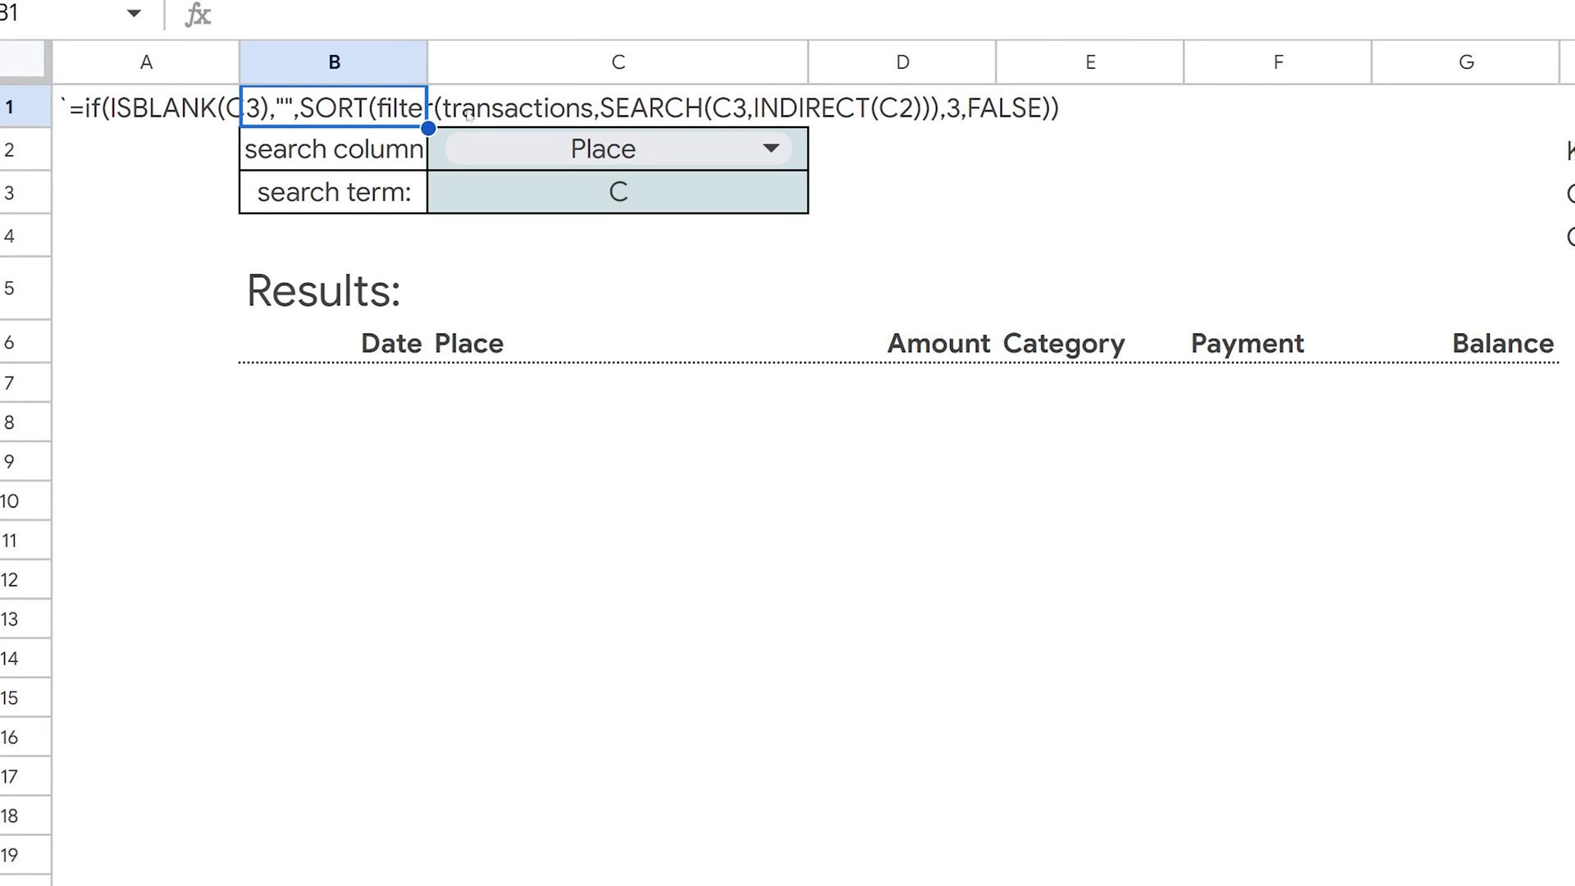
# - In B7 begin a FILTER formula over the transactions named range
pyautogui.click(325, 391)
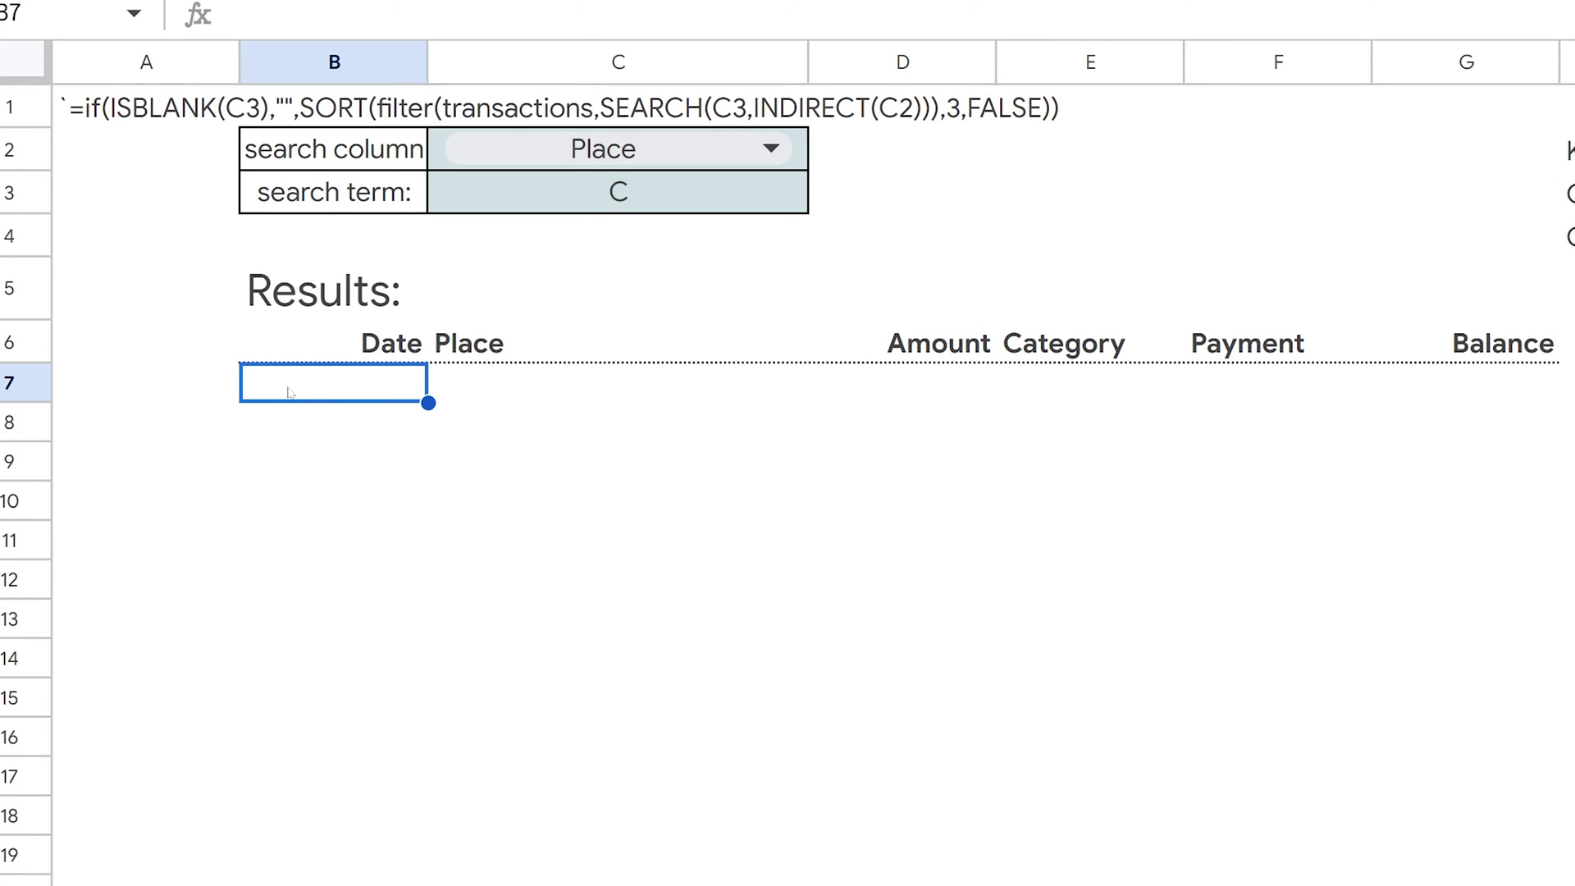
pyautogui.write('=filter')
pyautogui.press('Tab')
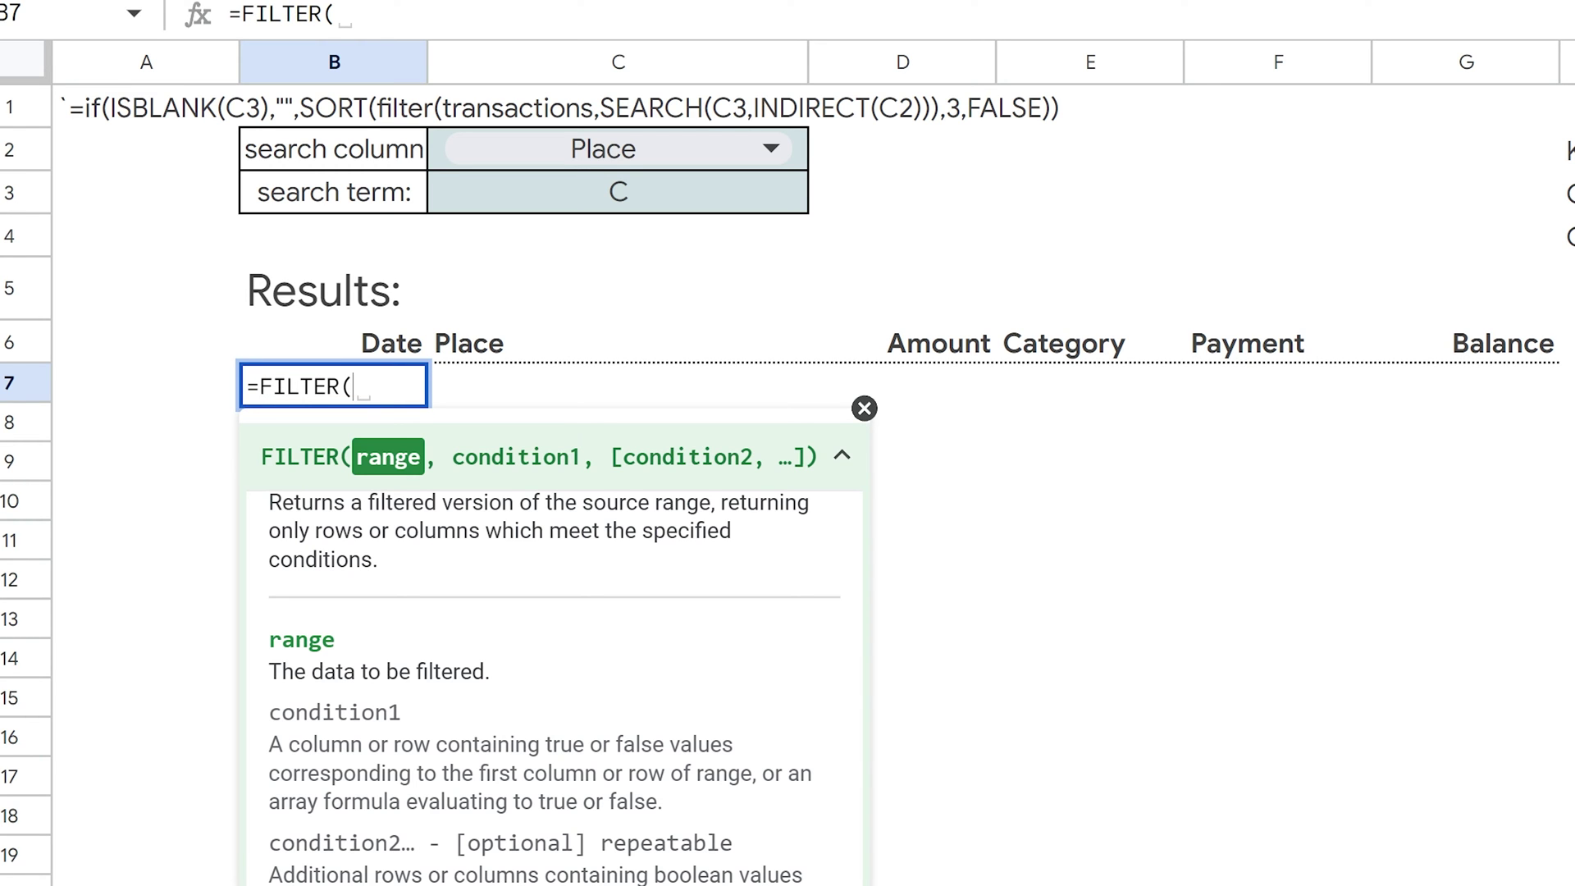
pyautogui.write('tron')
pyautogui.press('Tab')
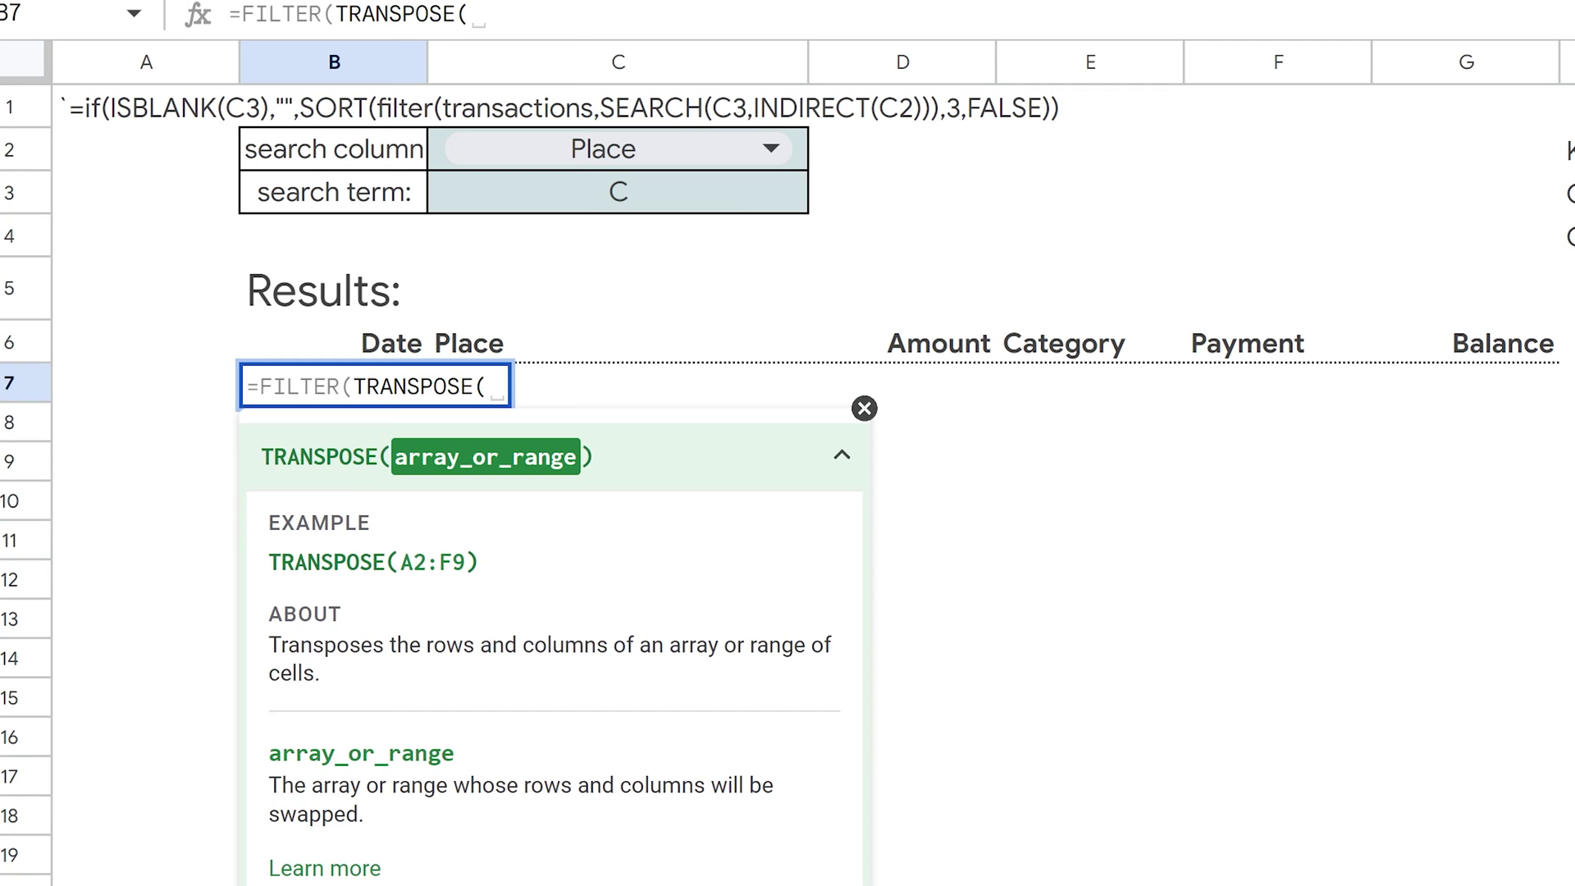
pyautogui.press('BackSpace')
pyautogui.press('BackSpace')
pyautogui.press('BackSpace')
pyautogui.press('BackSpace')
pyautogui.press('BackSpace')
pyautogui.press('BackSpace')
pyautogui.press('BackSpace')
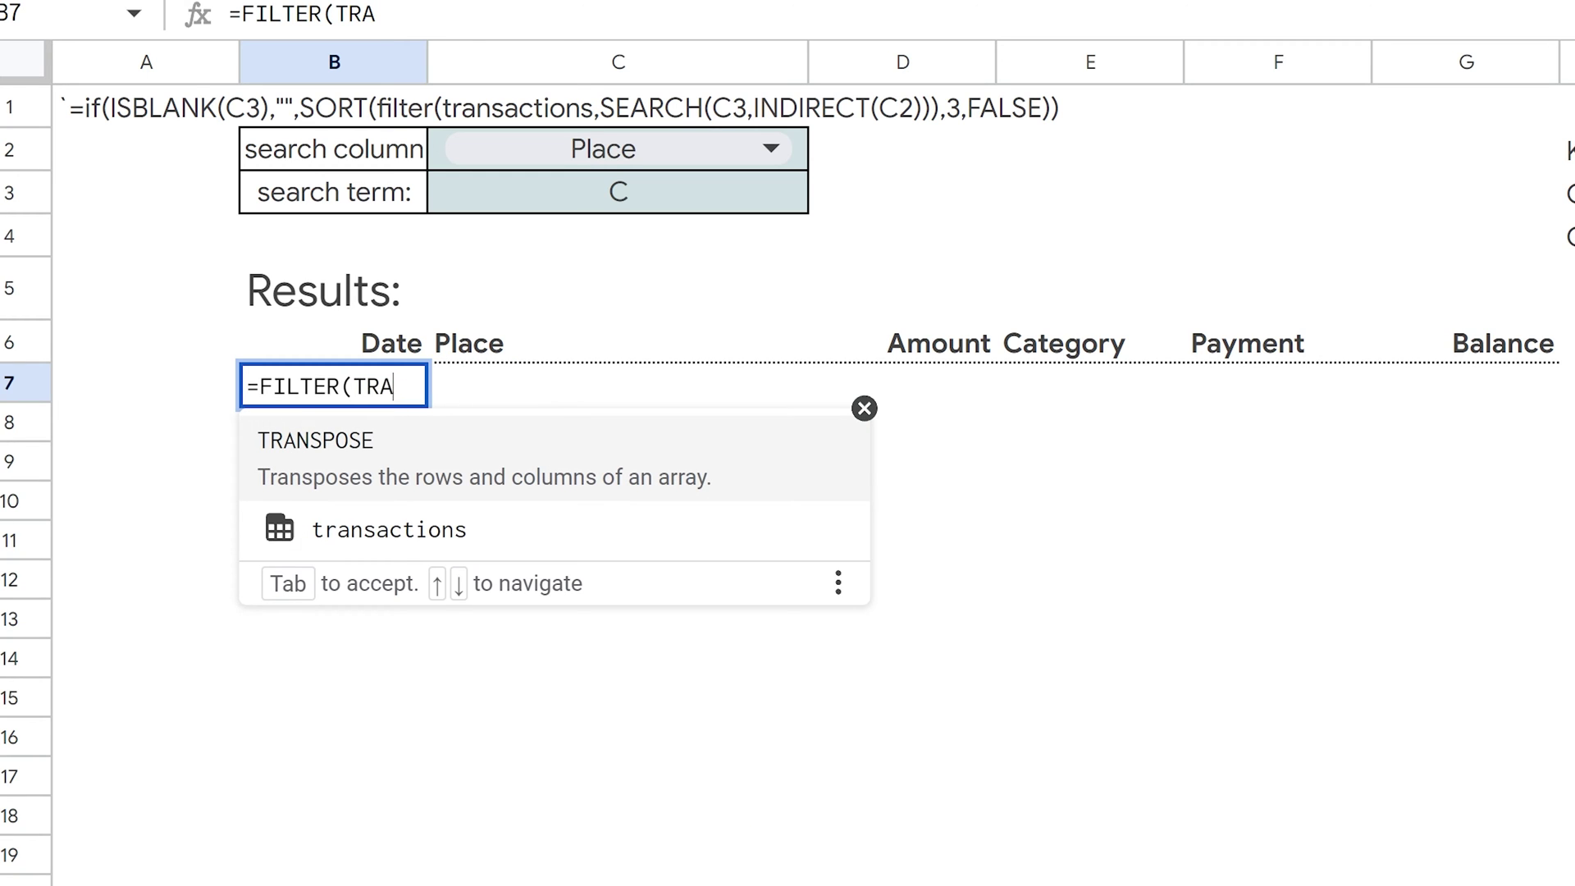
pyautogui.press('Down')
pyautogui.press('Tab')
# - Add the SEARCH(C3,C2) condition and close the FILTER formula
pyautogui.write(',searc')
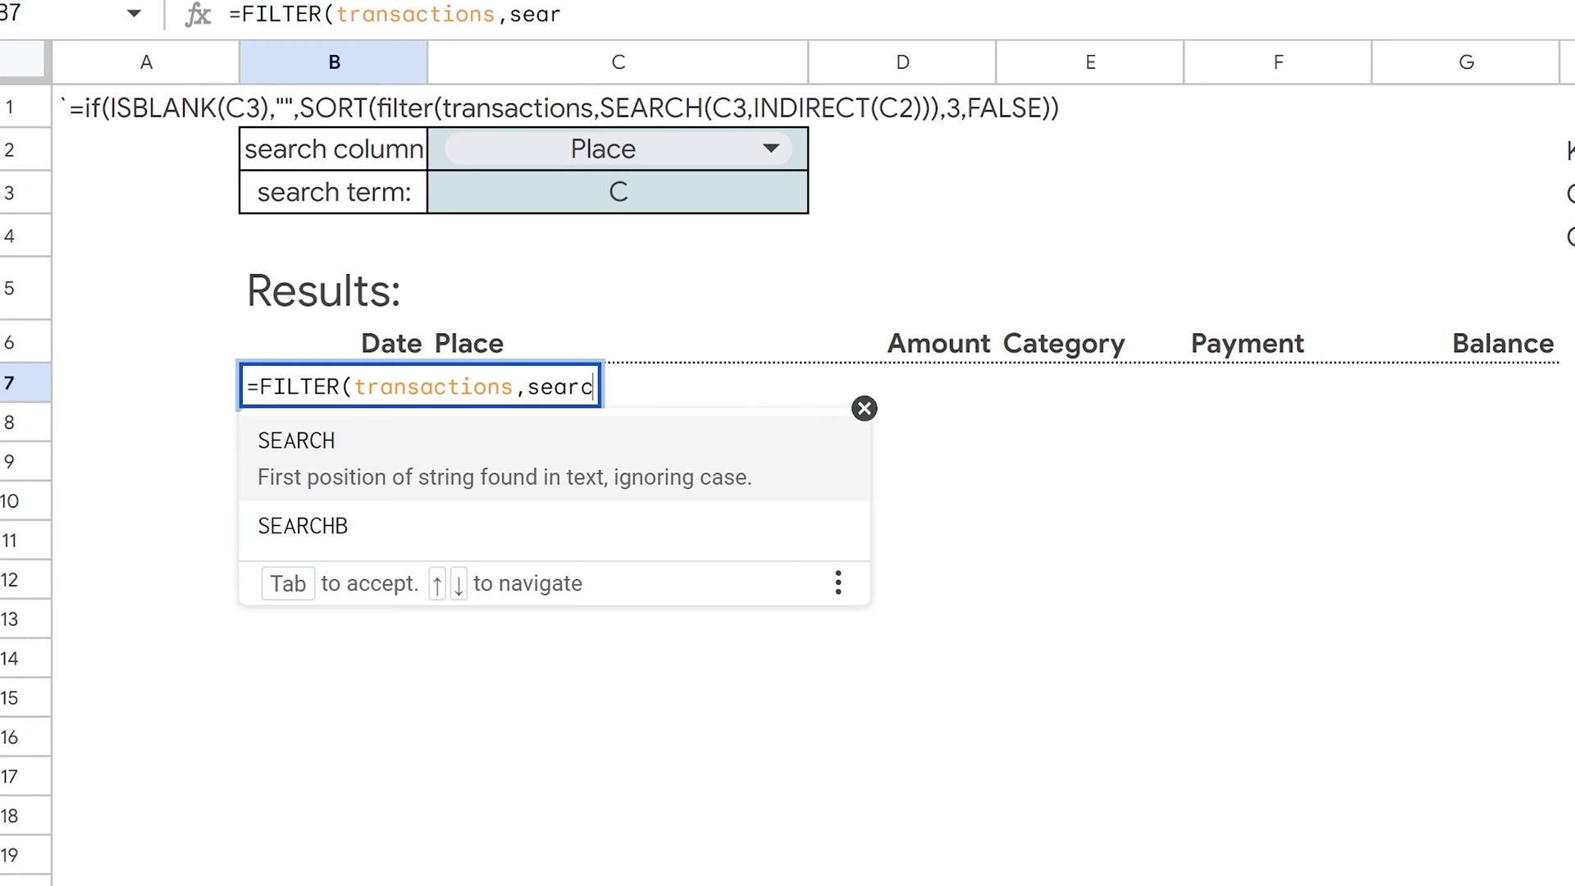
pyautogui.press('Tab')
pyautogui.write('C3')
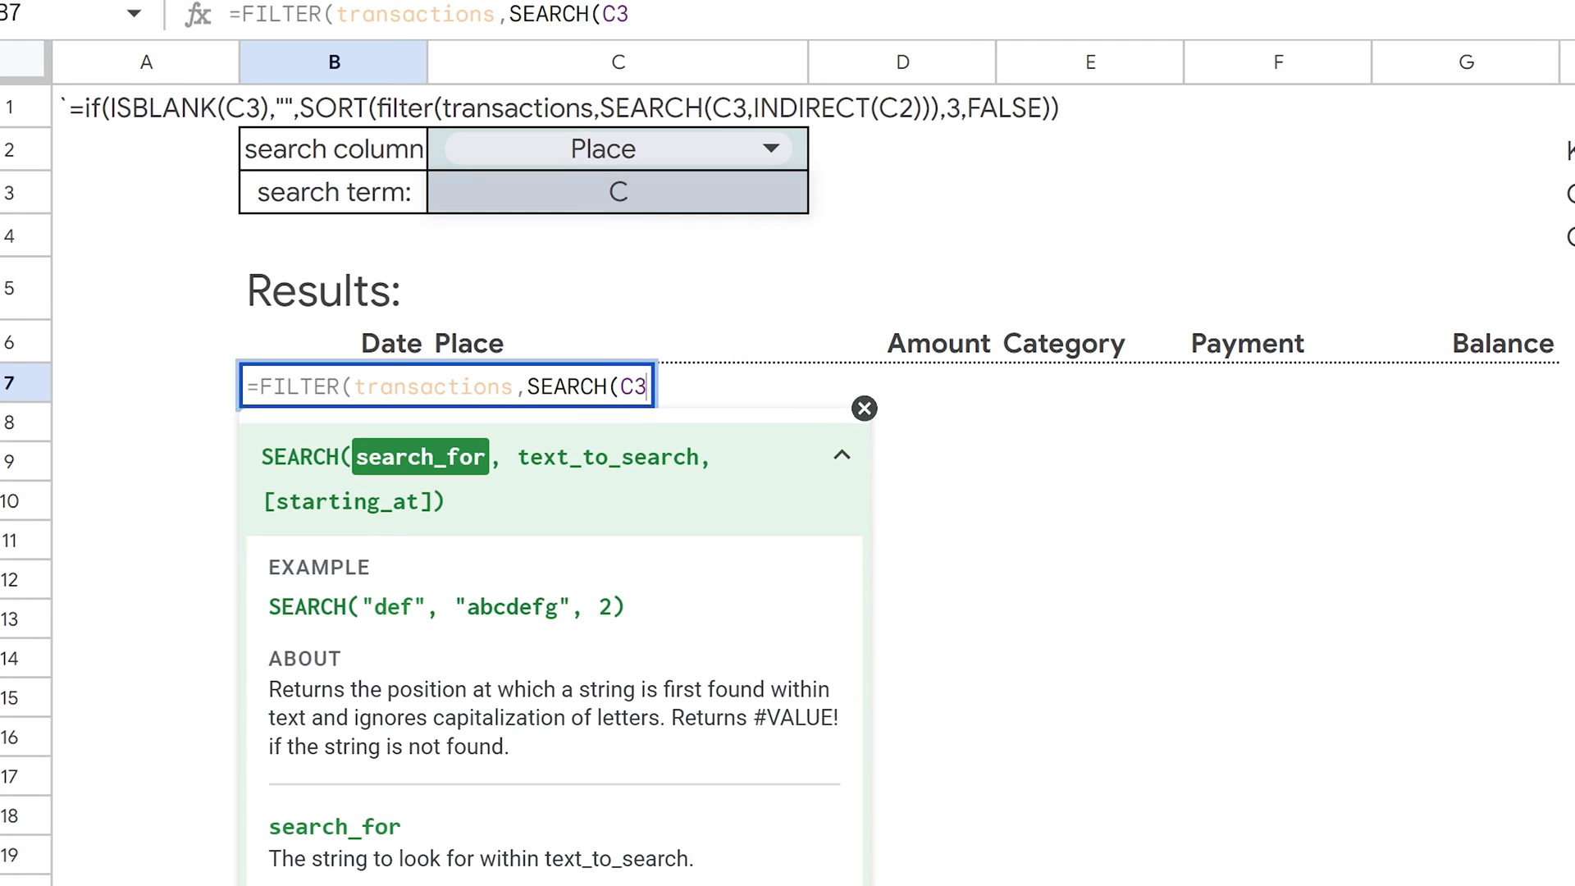
pyautogui.write(',')
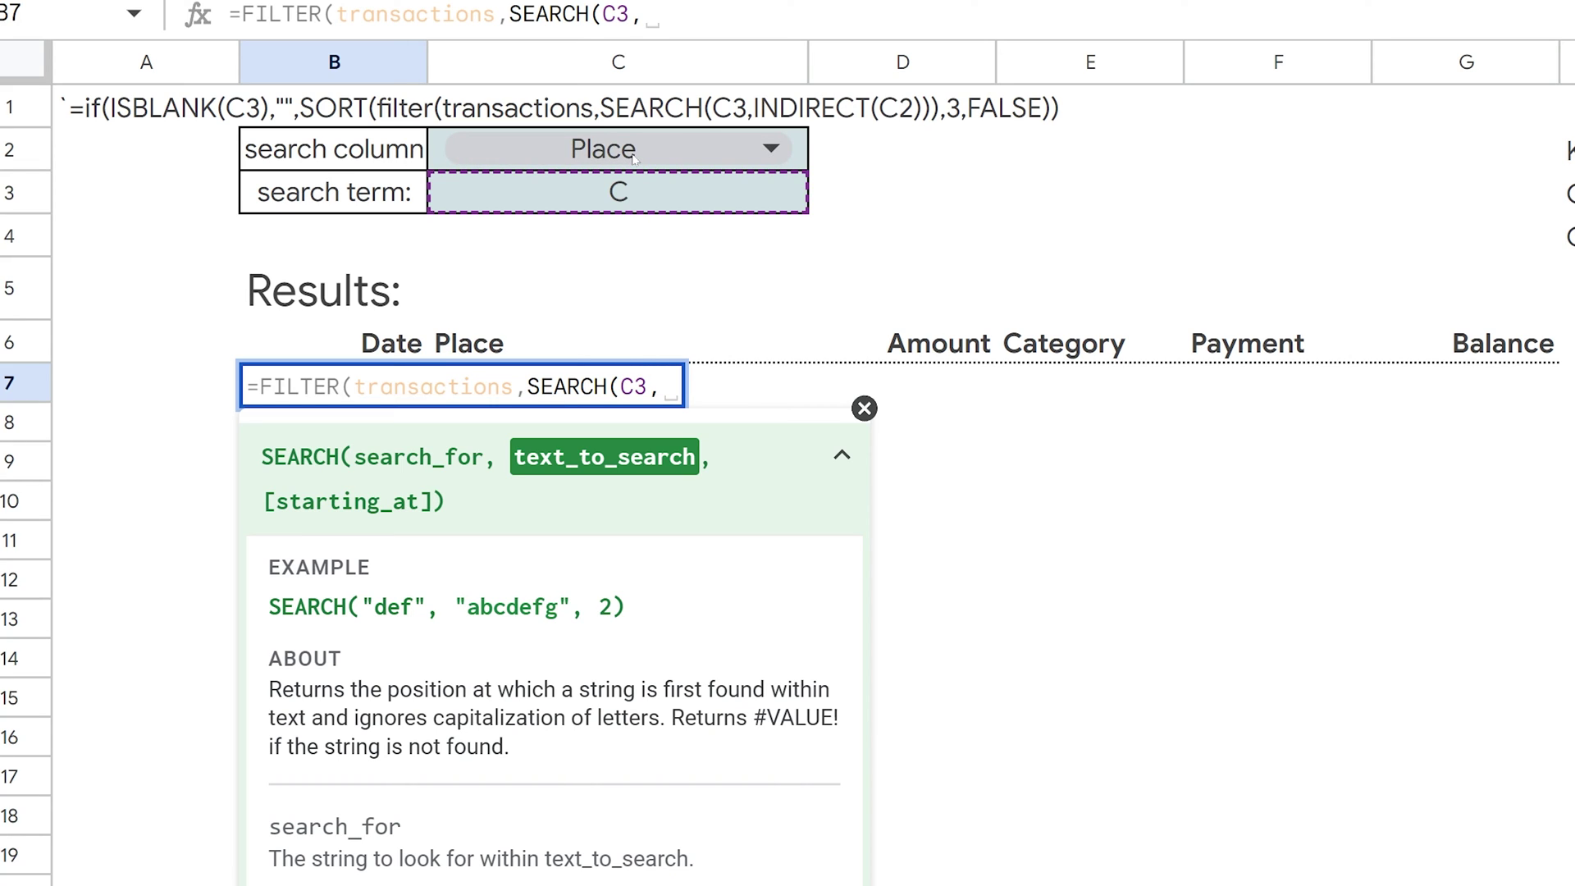
pyautogui.click(802, 167)
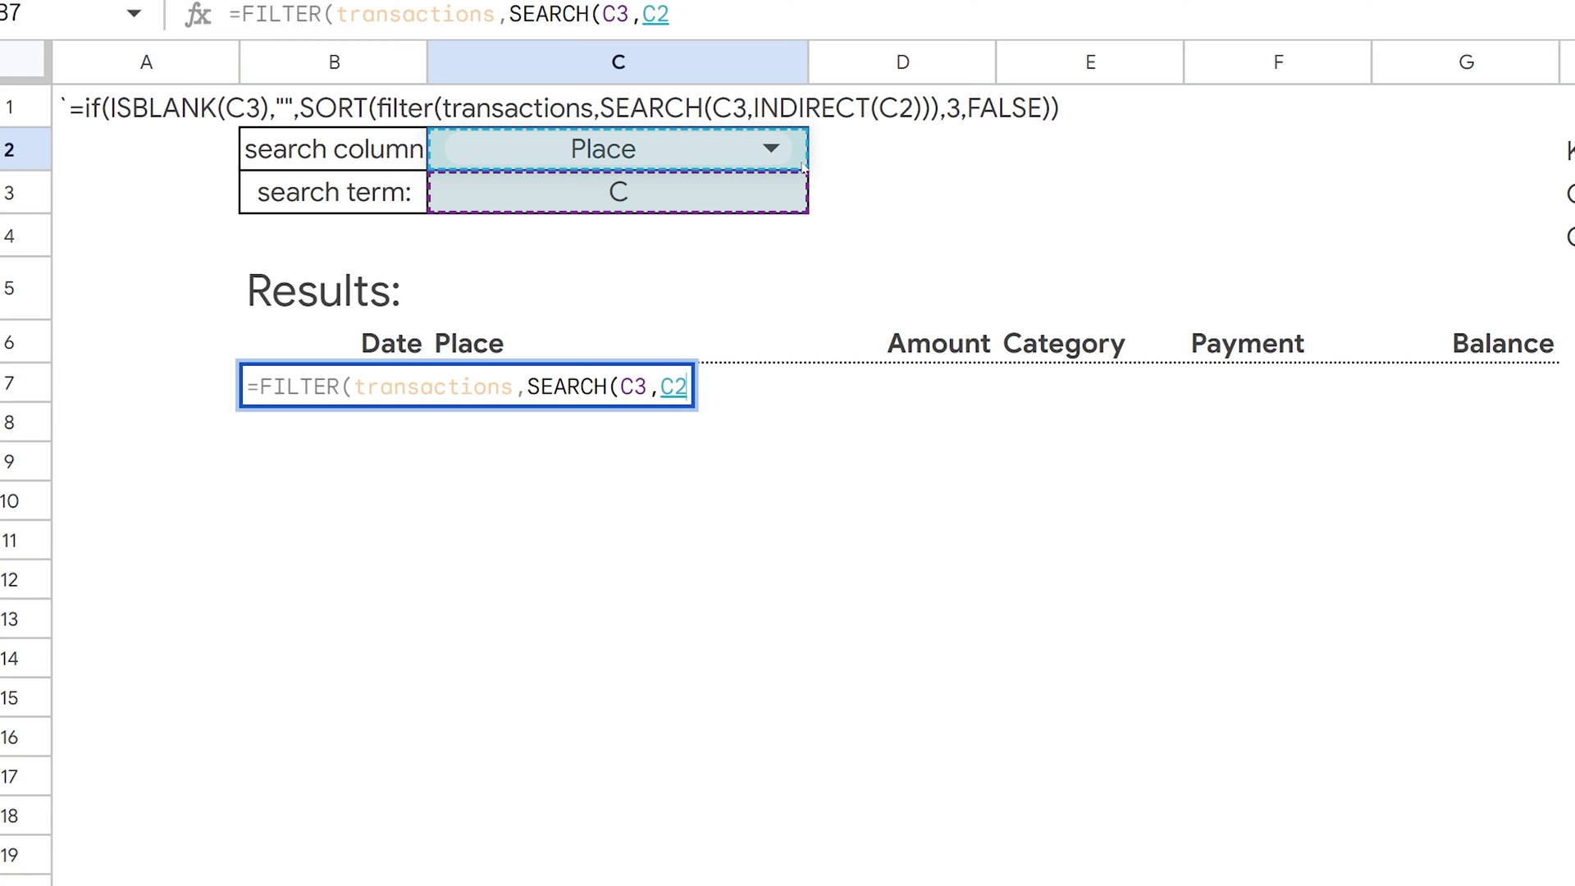
pyautogui.write('))')
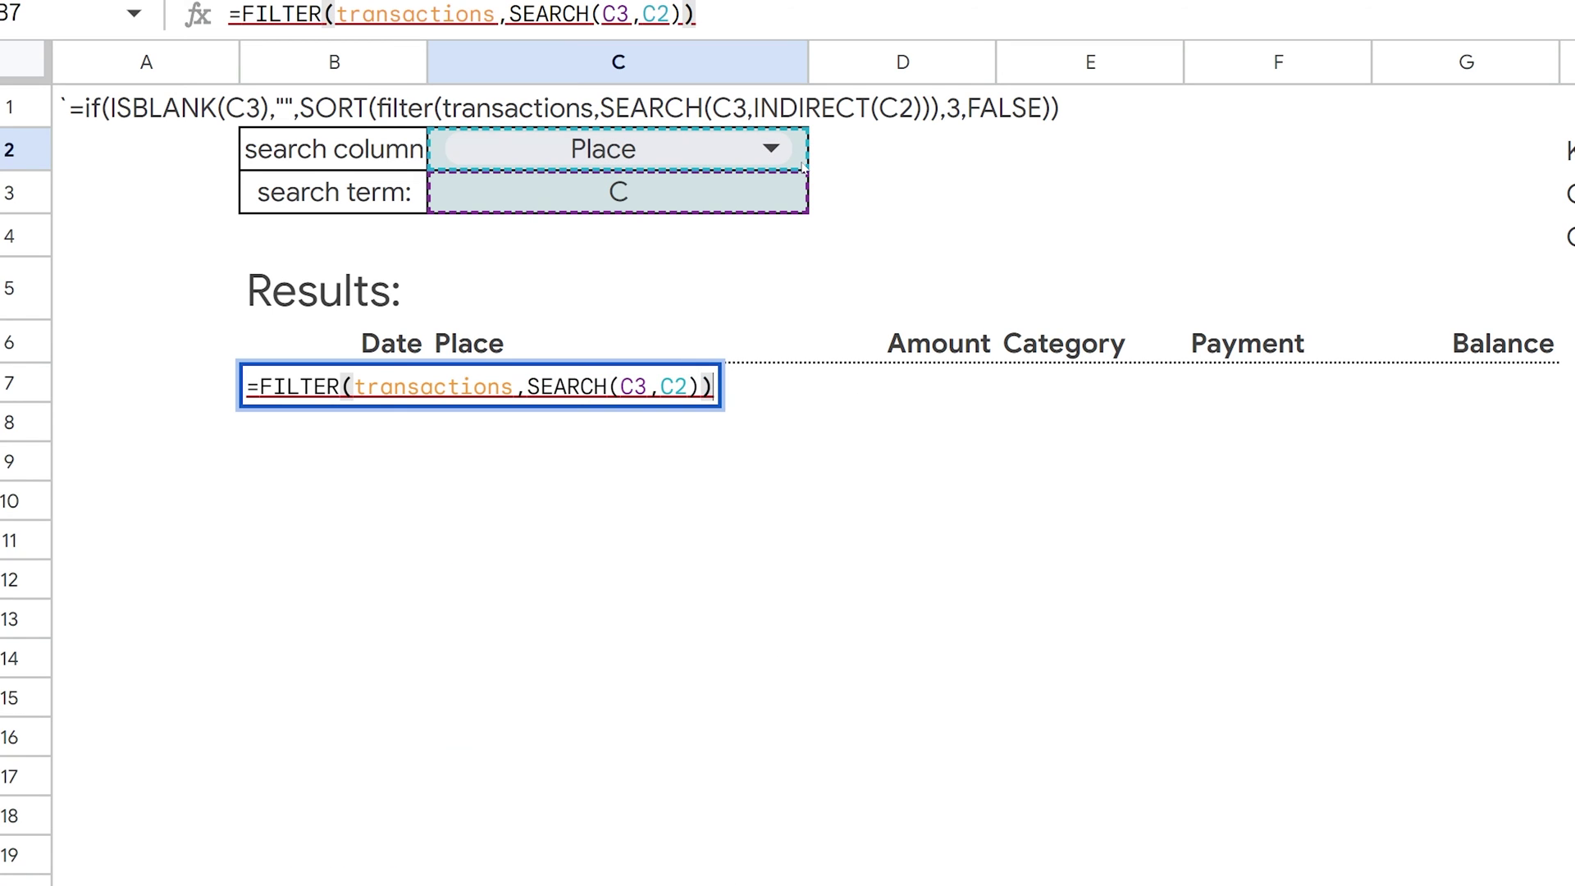
# - Replace the C2 reference in B7 with INDIRECT(C2) so matching transactions appear
pyautogui.press('Return')
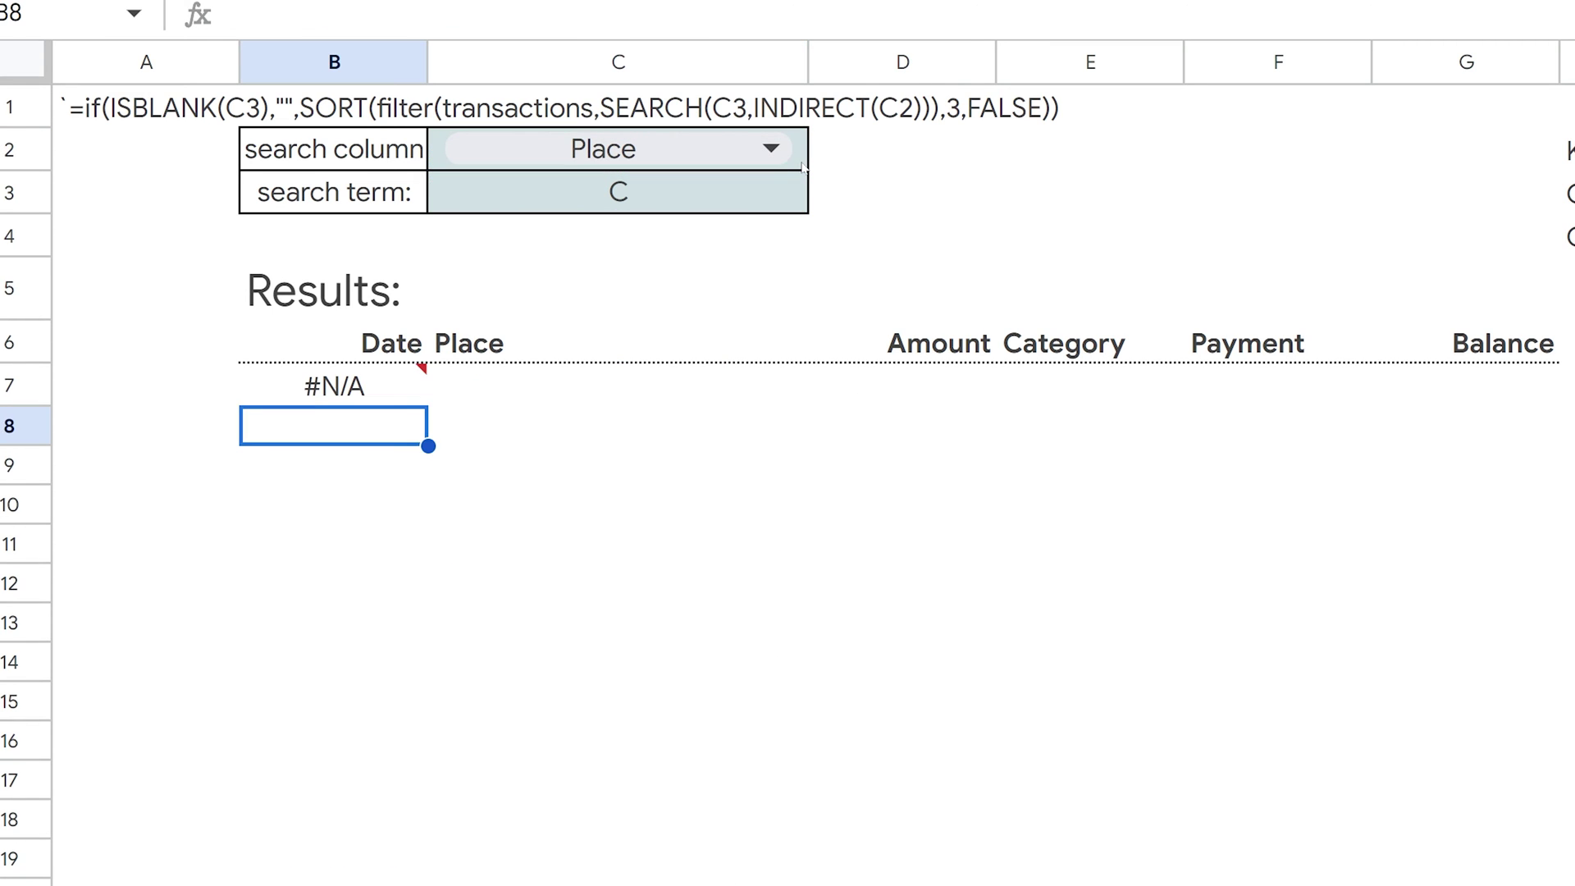
pyautogui.press('Up')
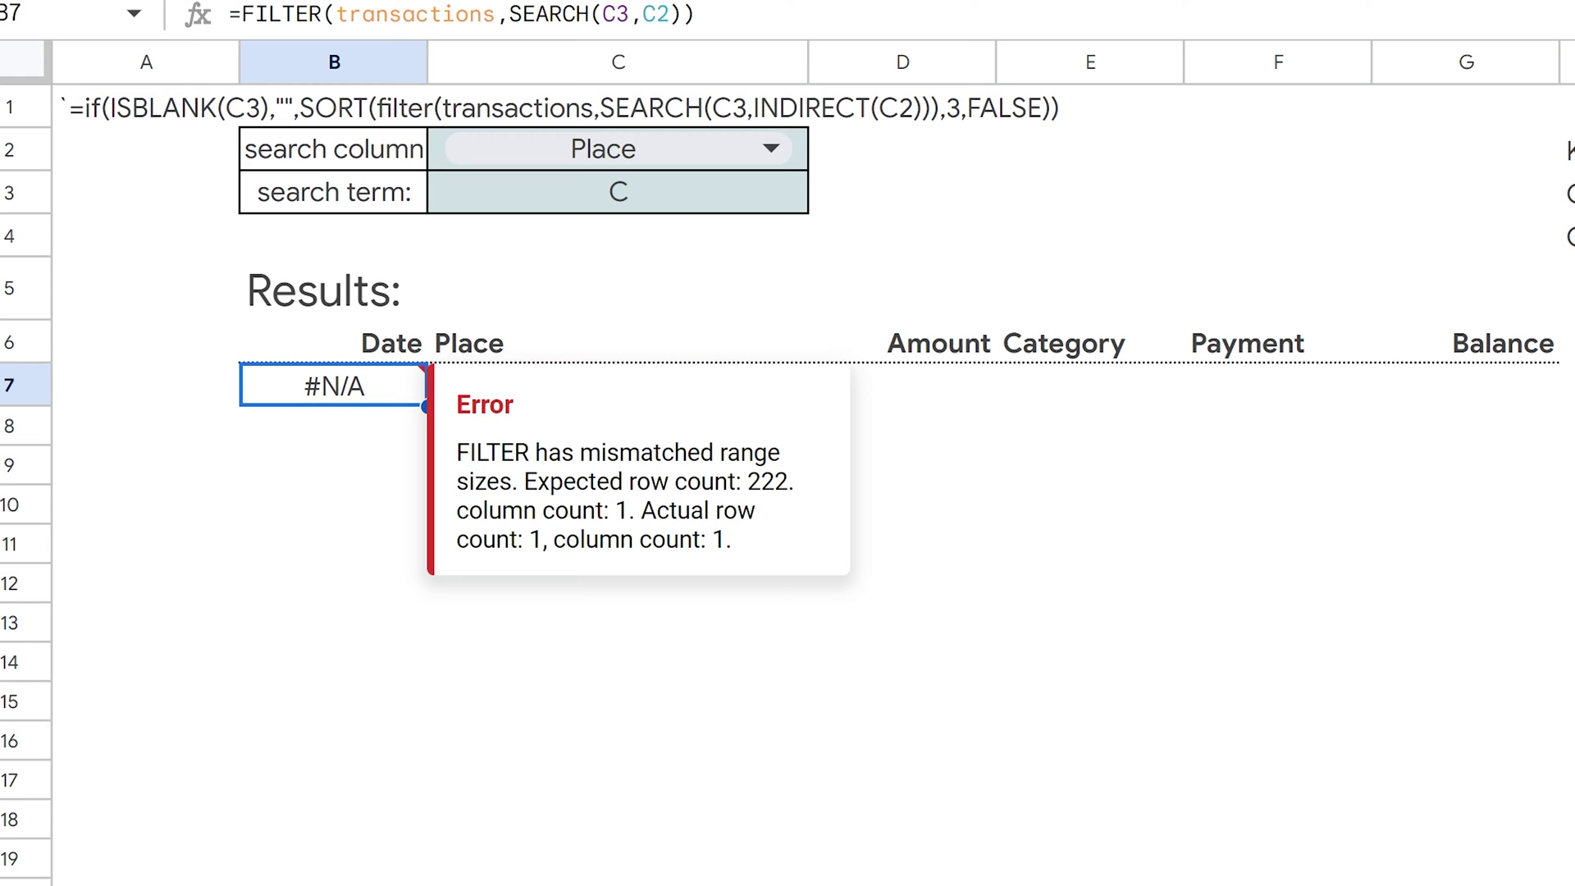
pyautogui.press('Return')
pyautogui.press('Left')
pyautogui.press('Left')
pyautogui.press('Left')
pyautogui.press('Left')
pyautogui.hotkey('shift', 'Right')
pyautogui.hotkey('shift', 'Right')
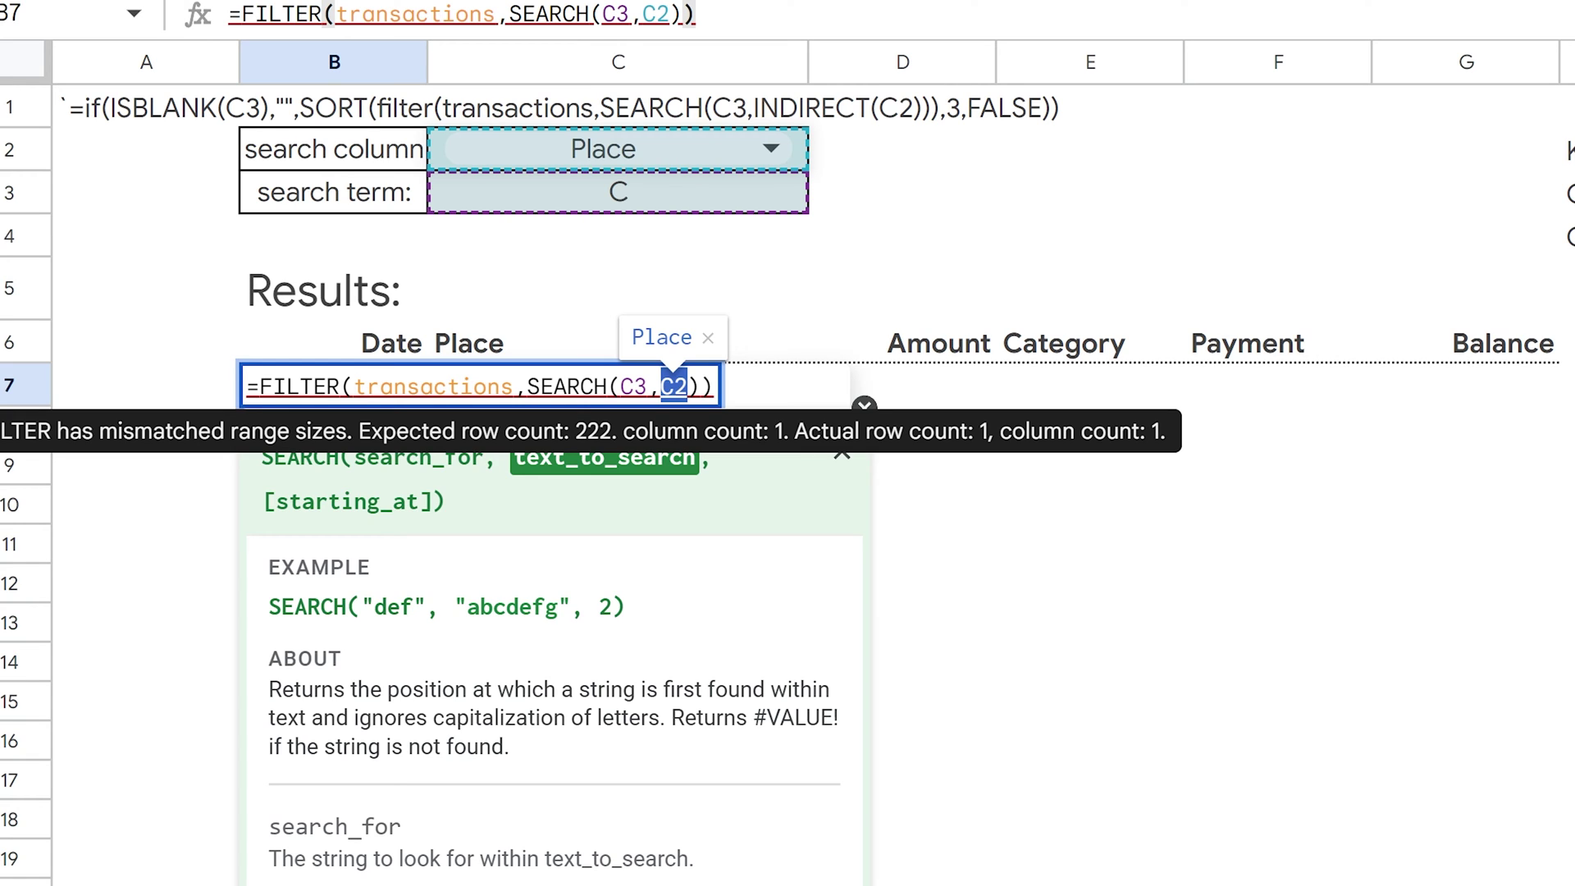
pyautogui.write('ind')
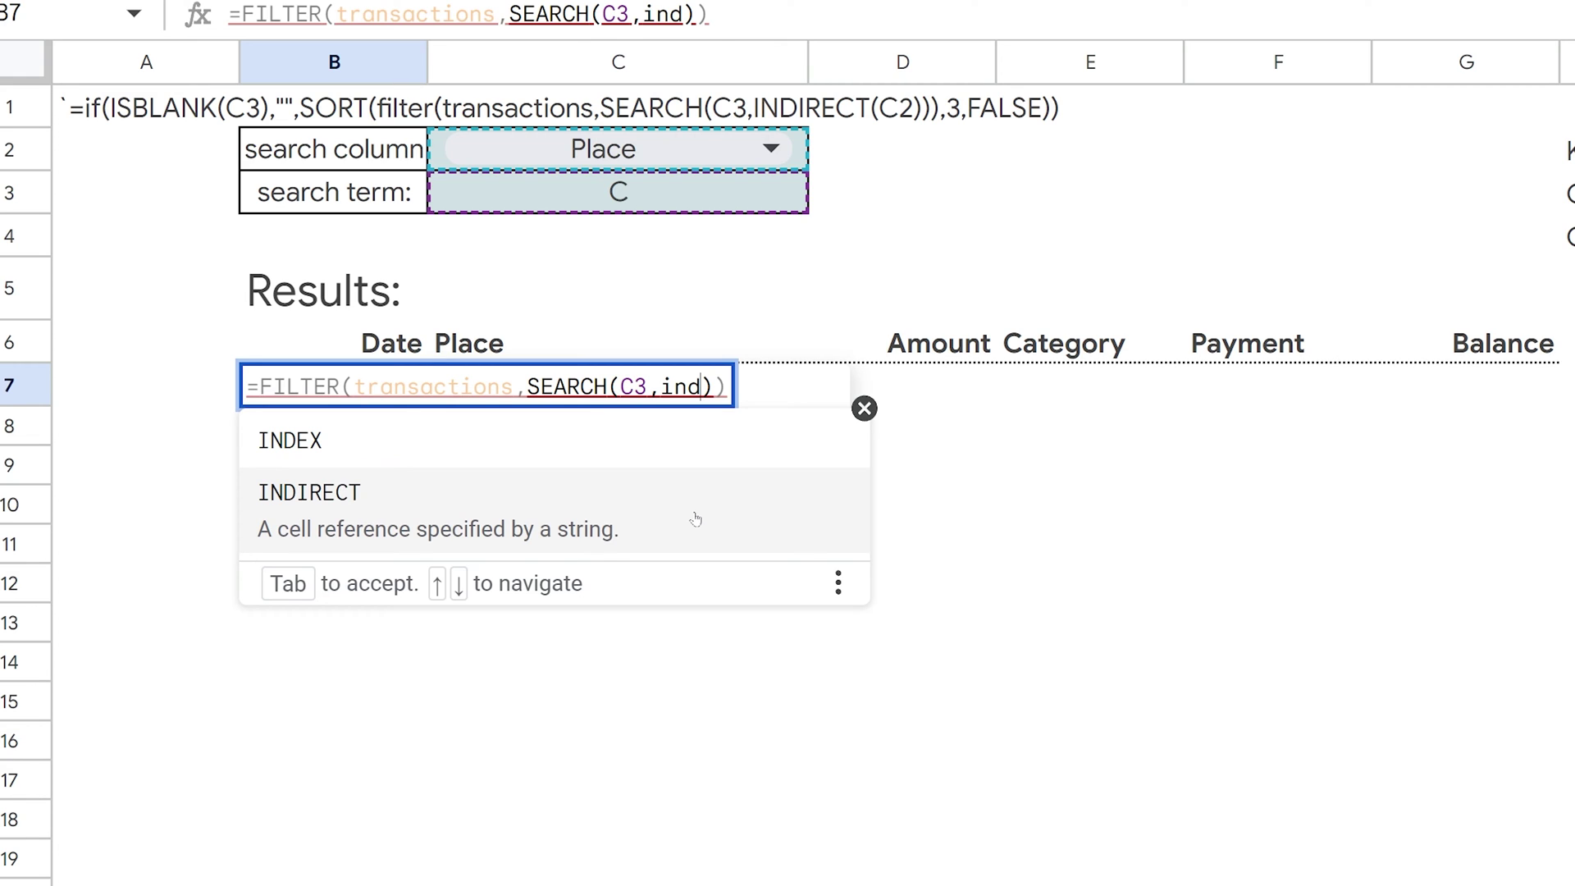
pyautogui.click(696, 519)
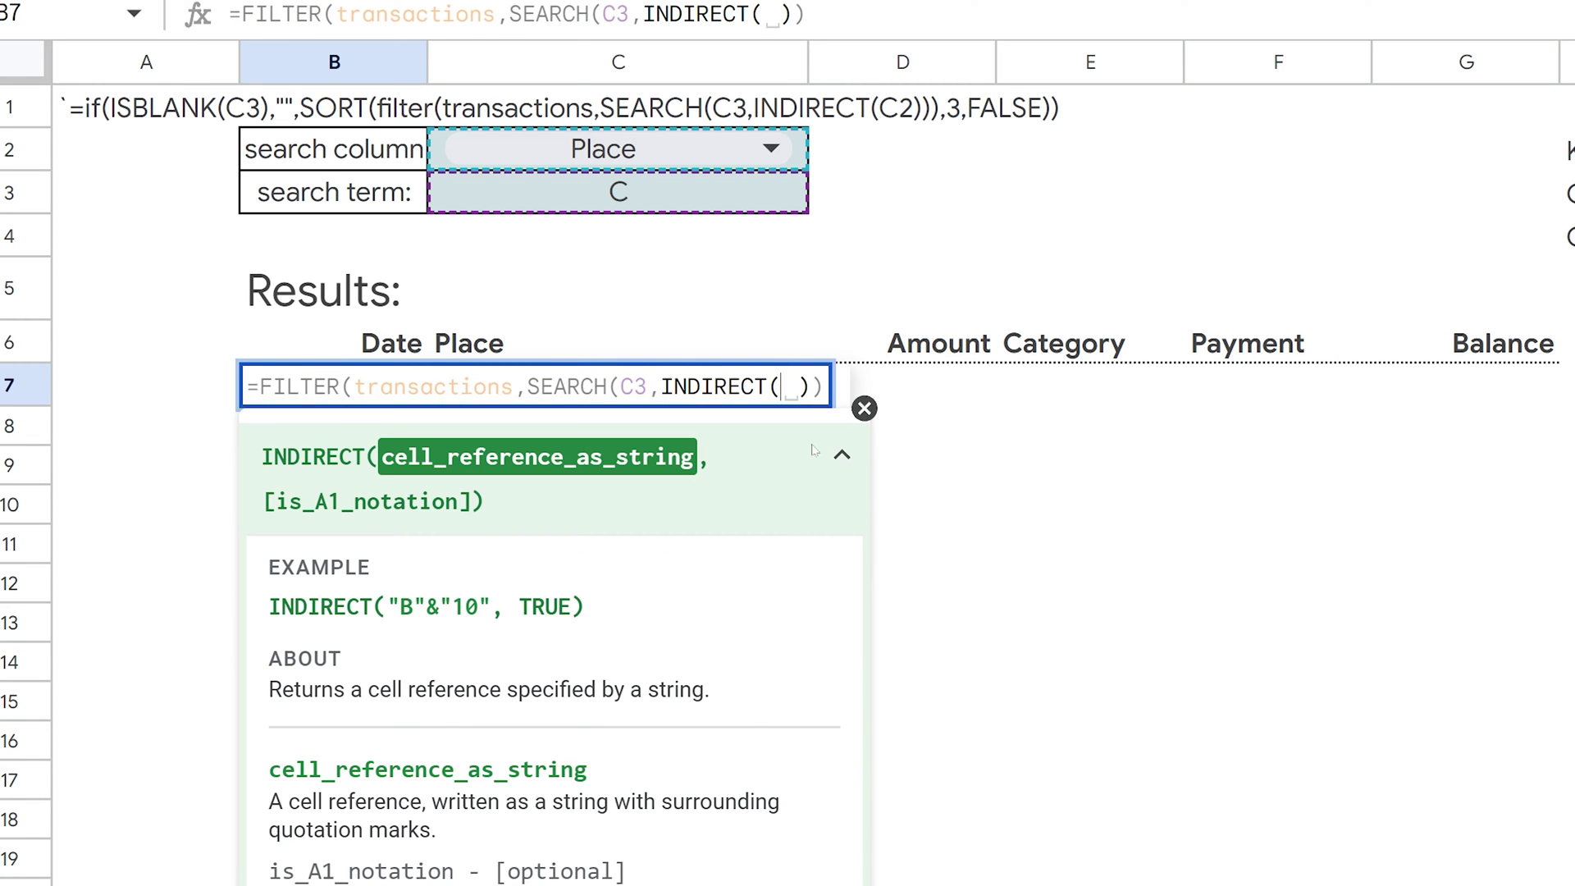
pyautogui.write('C2')
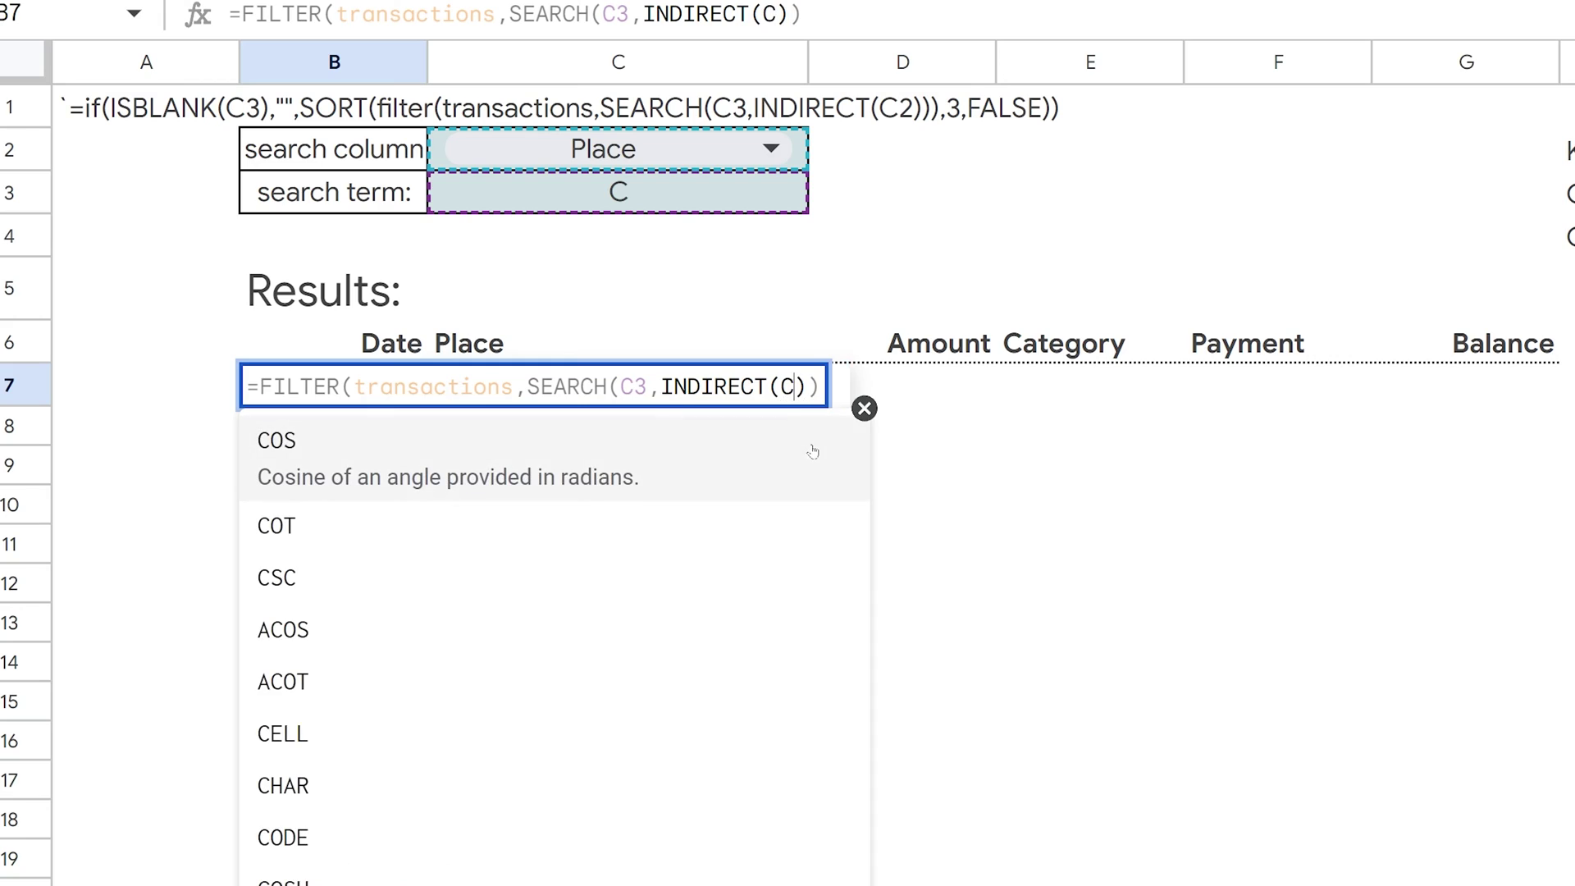
pyautogui.press('Return')
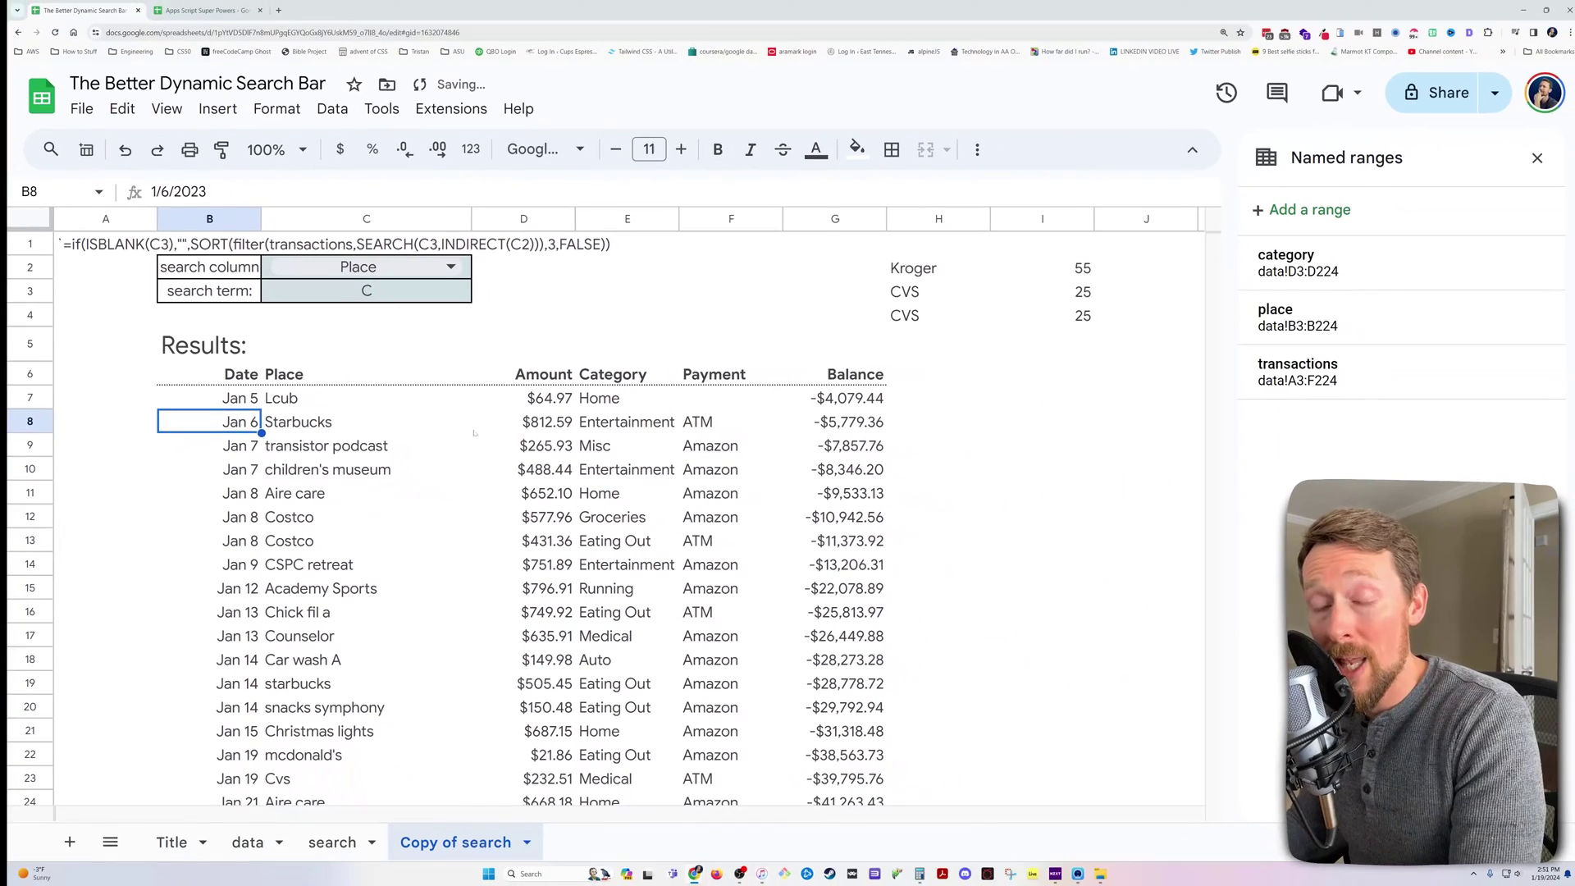
pyautogui.press('Up')
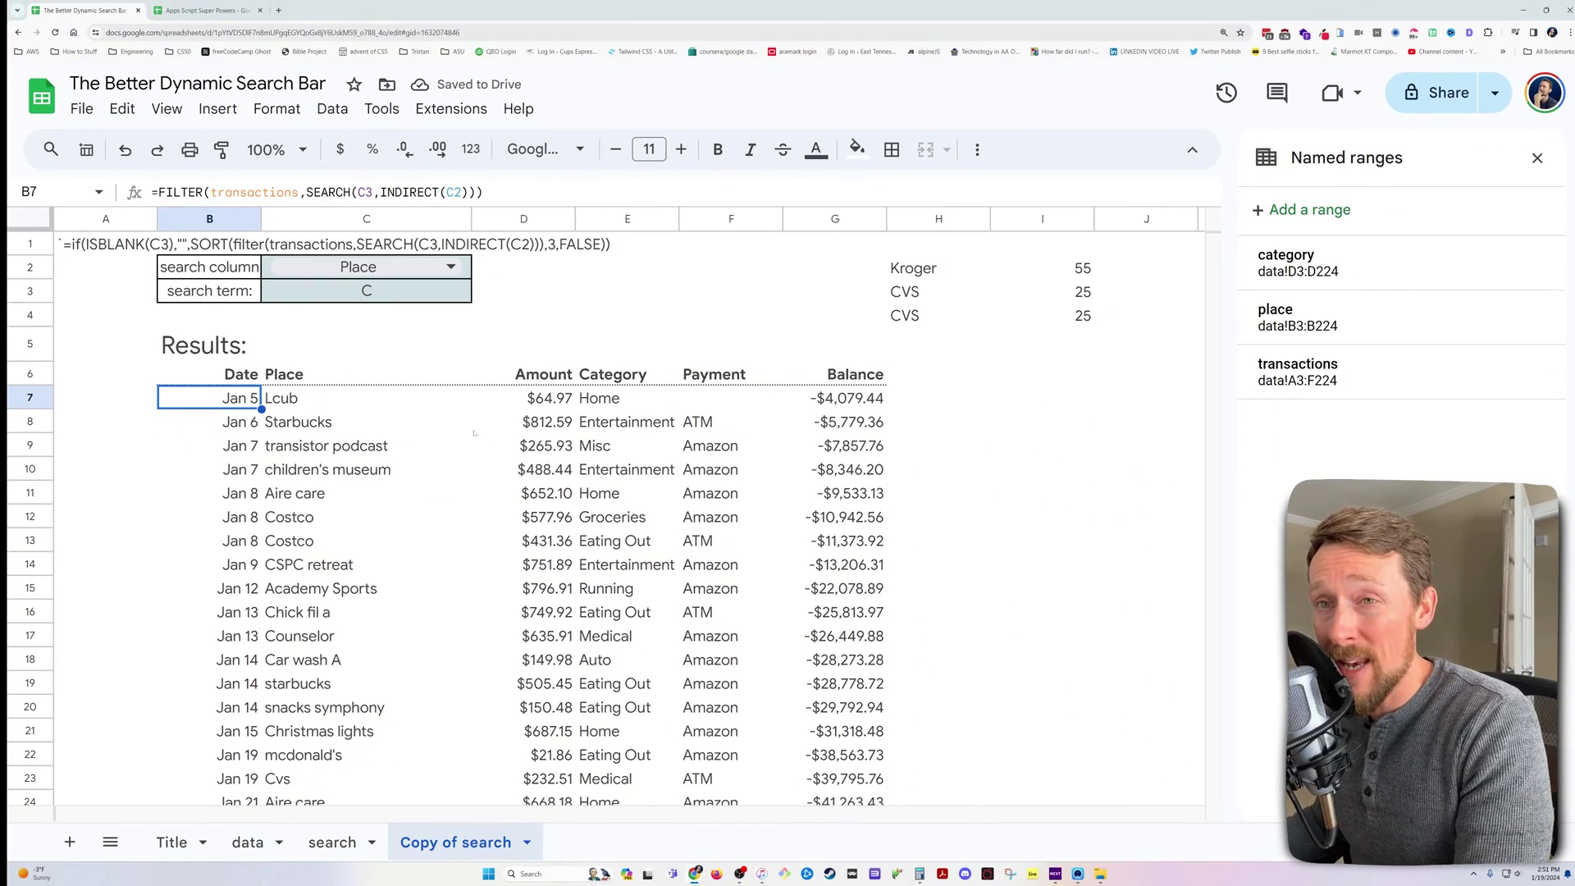
# - Test Category in the C2 dropdown, revert to Place, then clear B7's formula text for rewriting
pyautogui.click(395, 268)
pyautogui.click(397, 293)
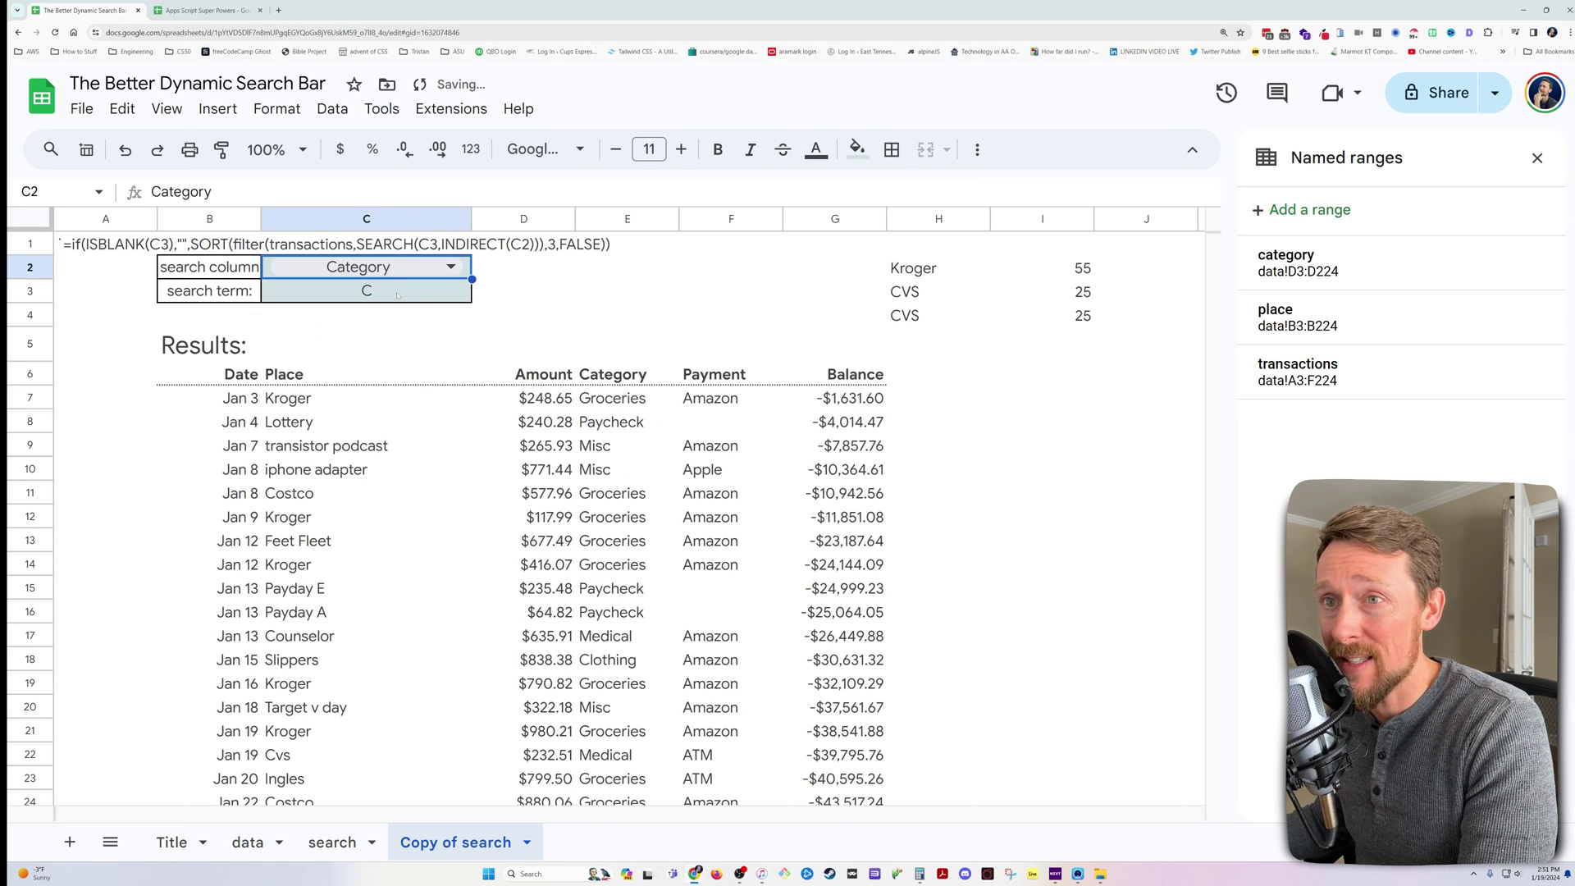
pyautogui.hotkey('ctrl', 'z')
pyautogui.doubleClick(237, 398)
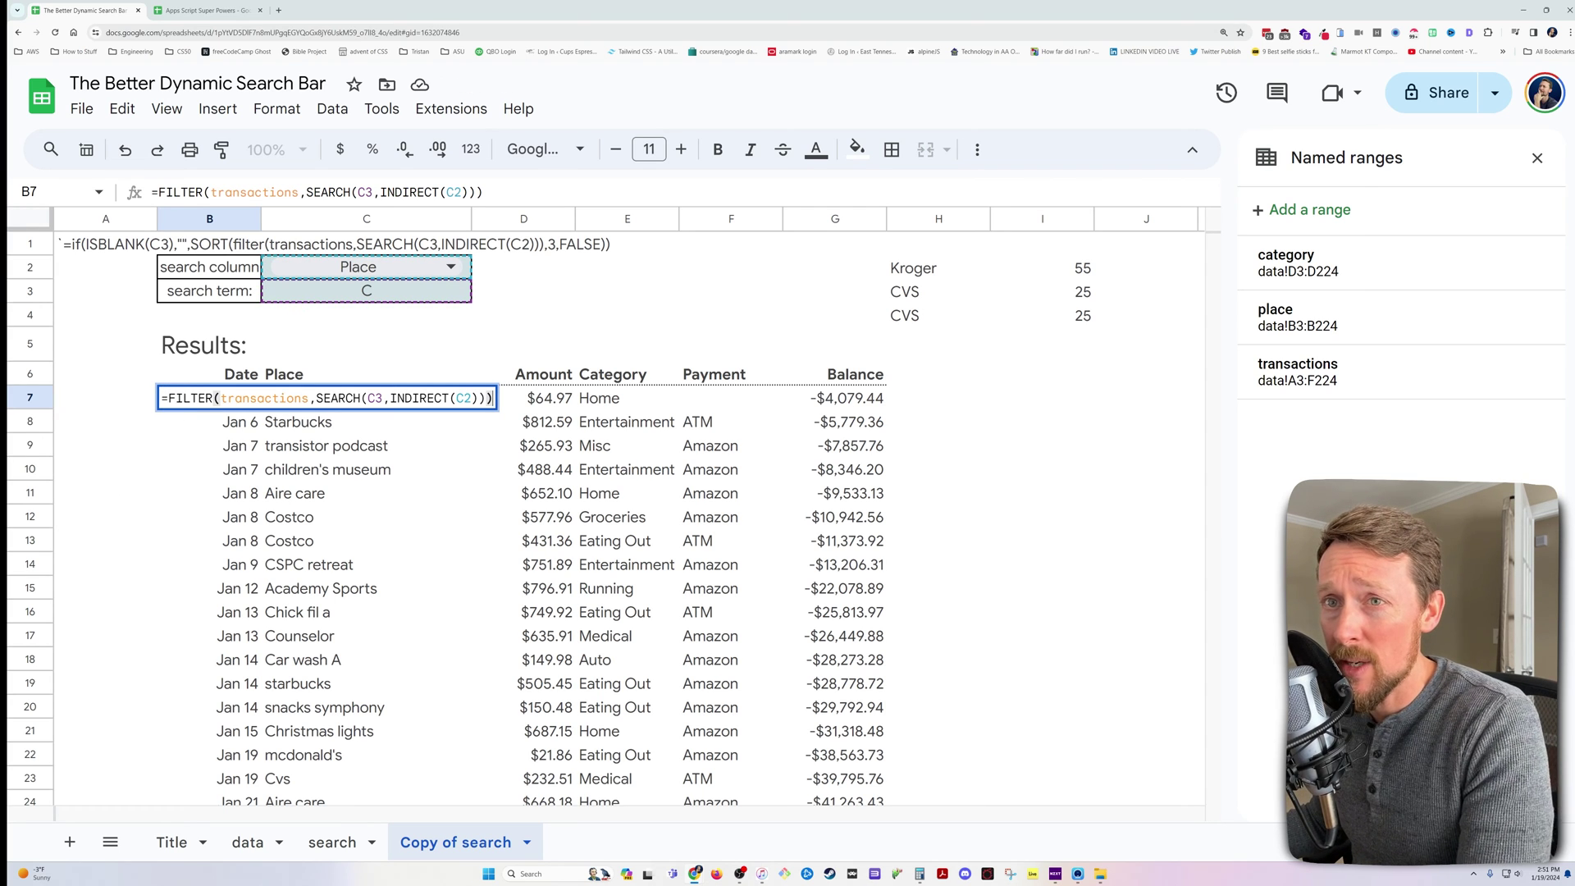
pyautogui.moveTo(169, 398); pyautogui.dragTo(526, 387)
pyautogui.hotkey('ctrl', 'c')
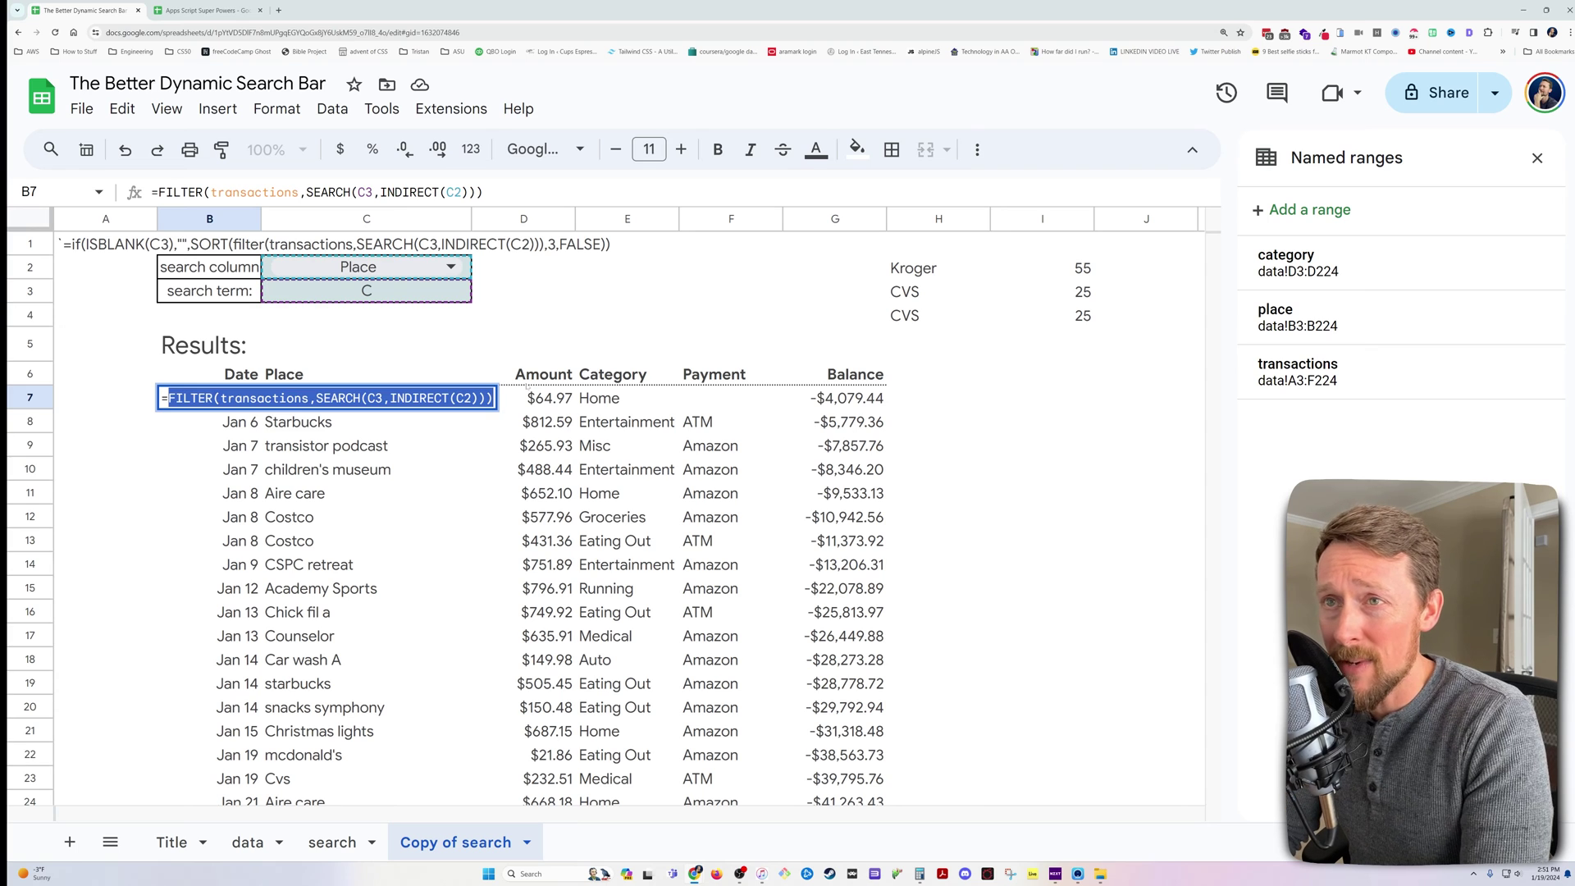
pyautogui.press('BackSpace')
# - Wrap the B7 FILTER formula in SORT(...,3,FALSE) and check the highest and lowest amounts
pyautogui.write('sort')
pyautogui.press('Tab')
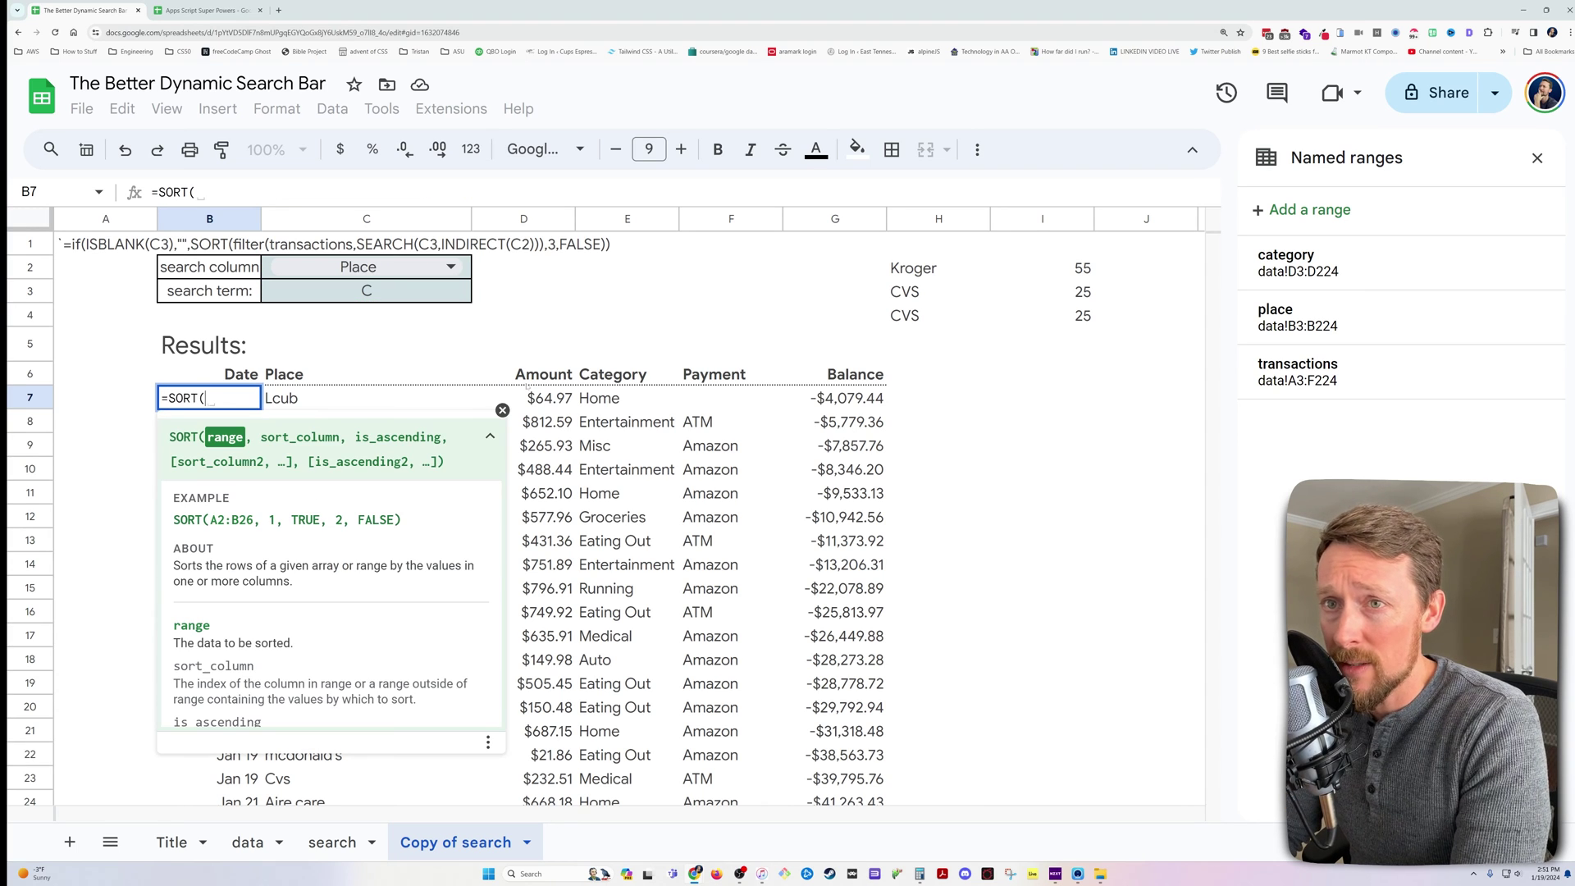
pyautogui.hotkey('ctrl', 'v')
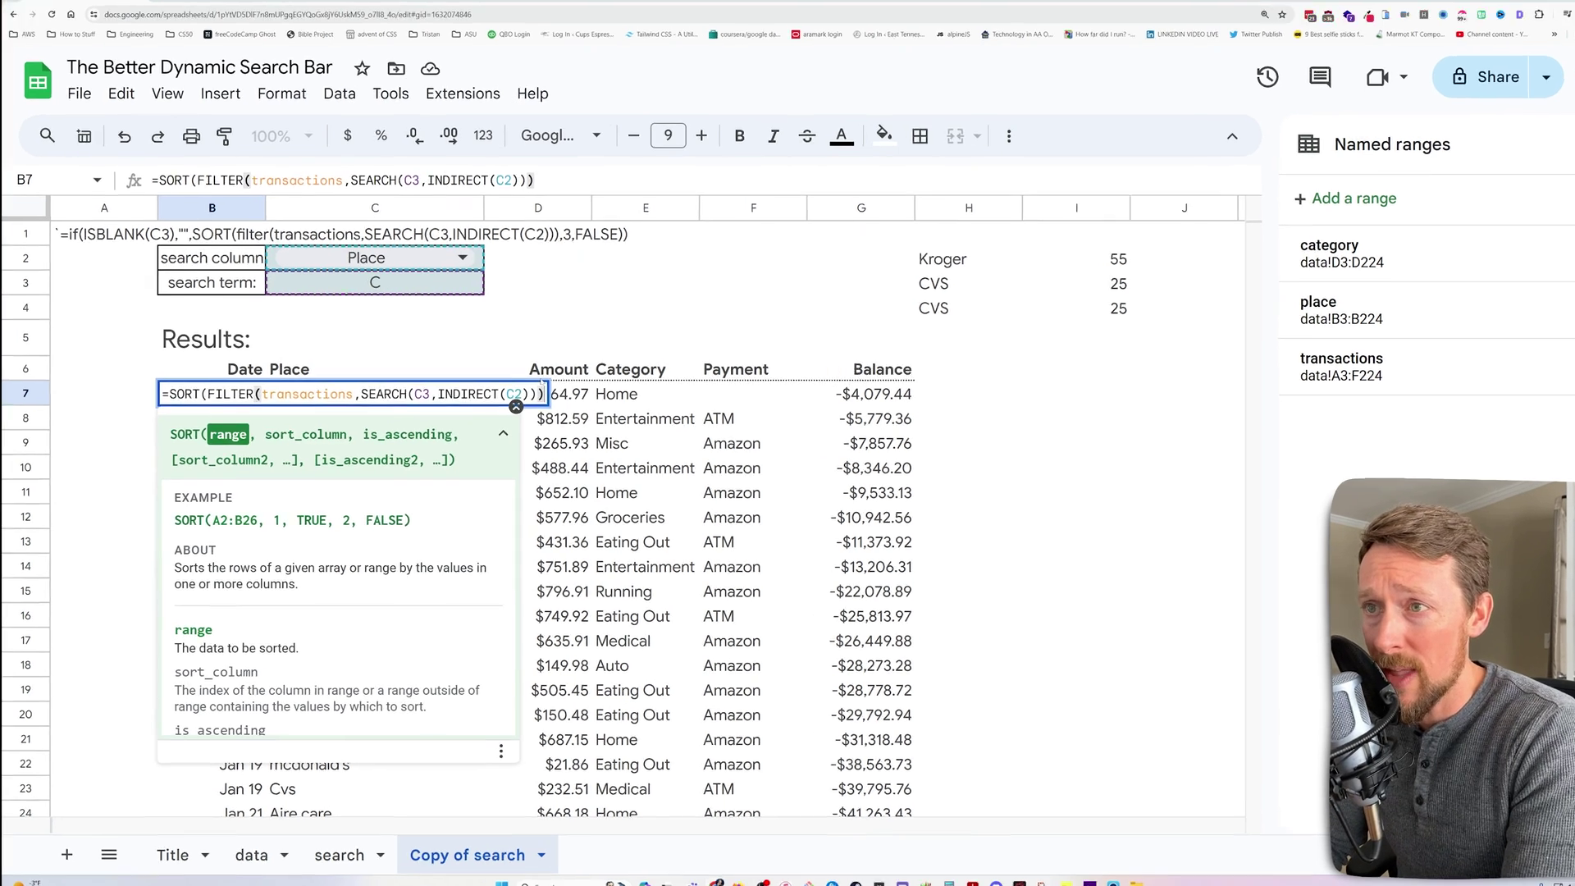
pyautogui.press('Left')
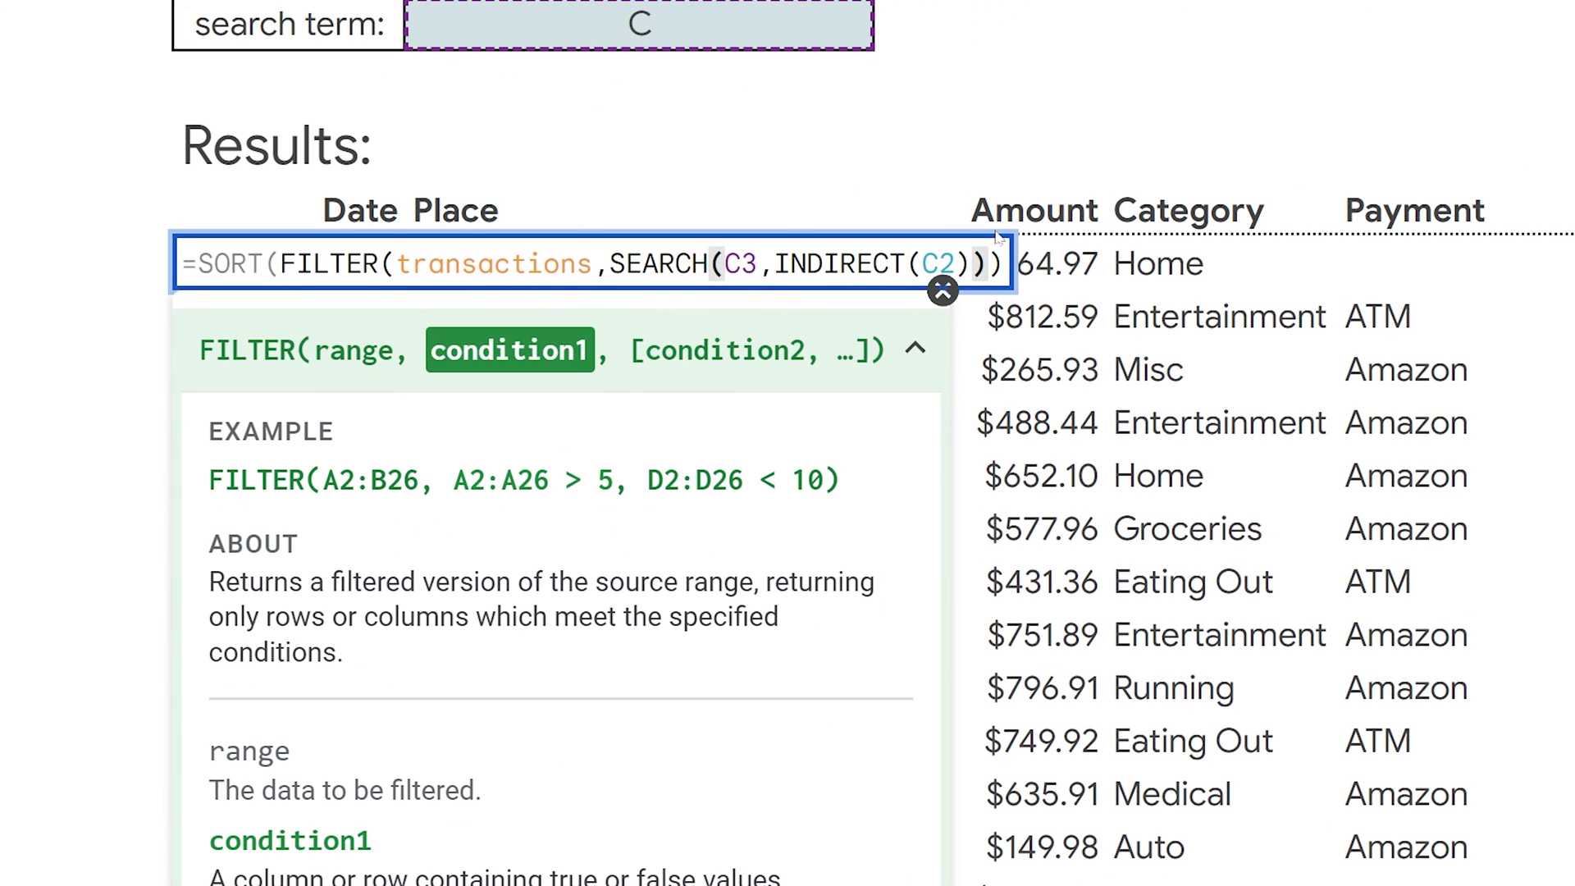
pyautogui.press('Right')
pyautogui.write(',')
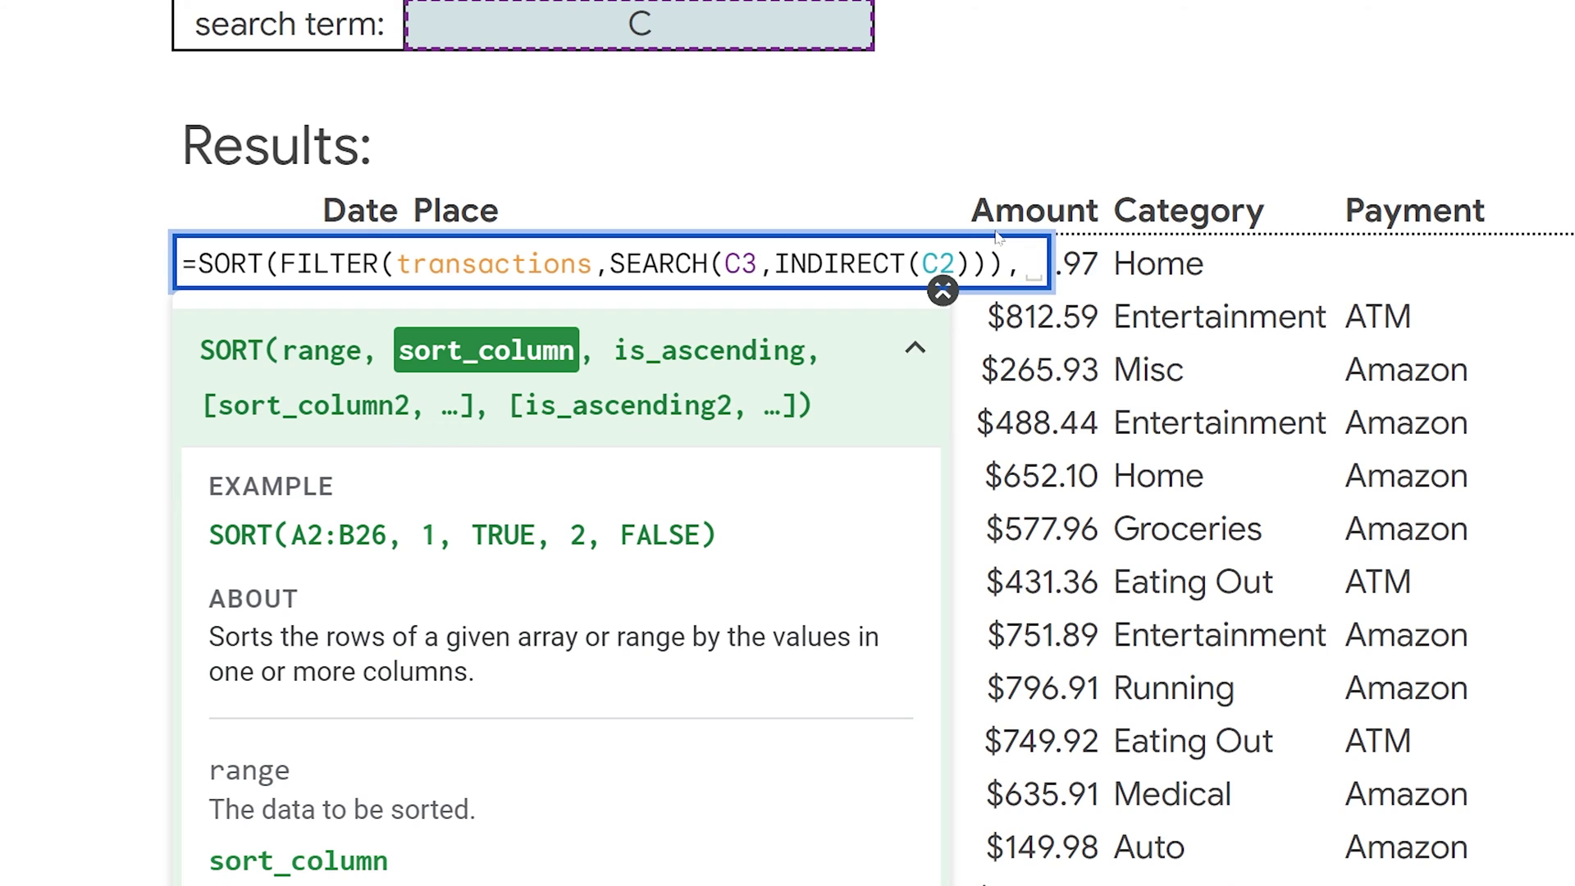
pyautogui.write('3,')
pyautogui.write('FALSE)')
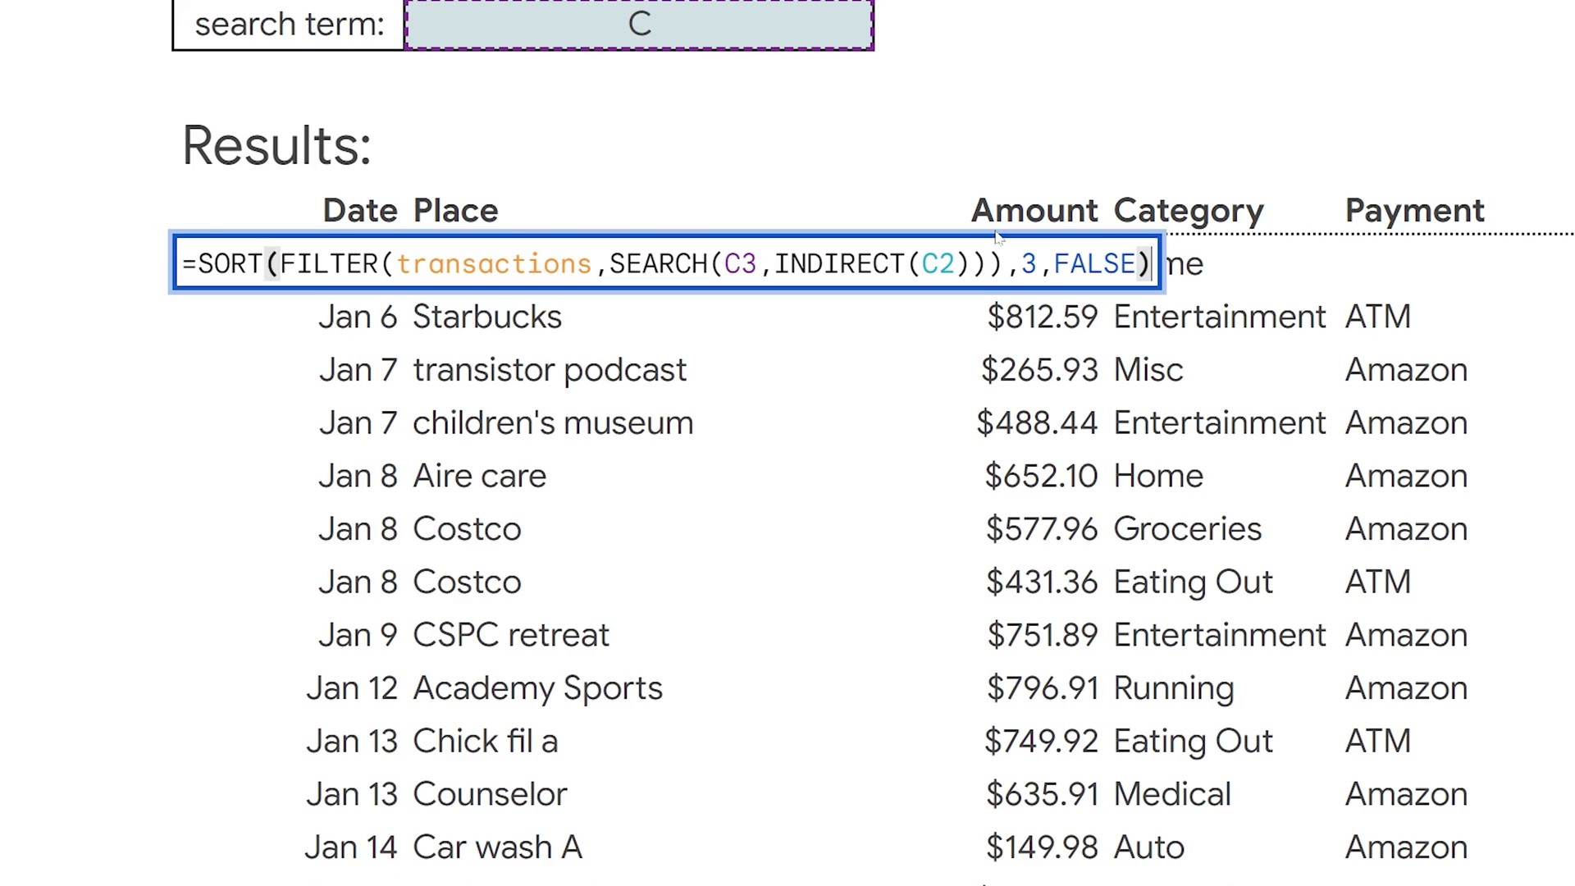
pyautogui.press('Return')
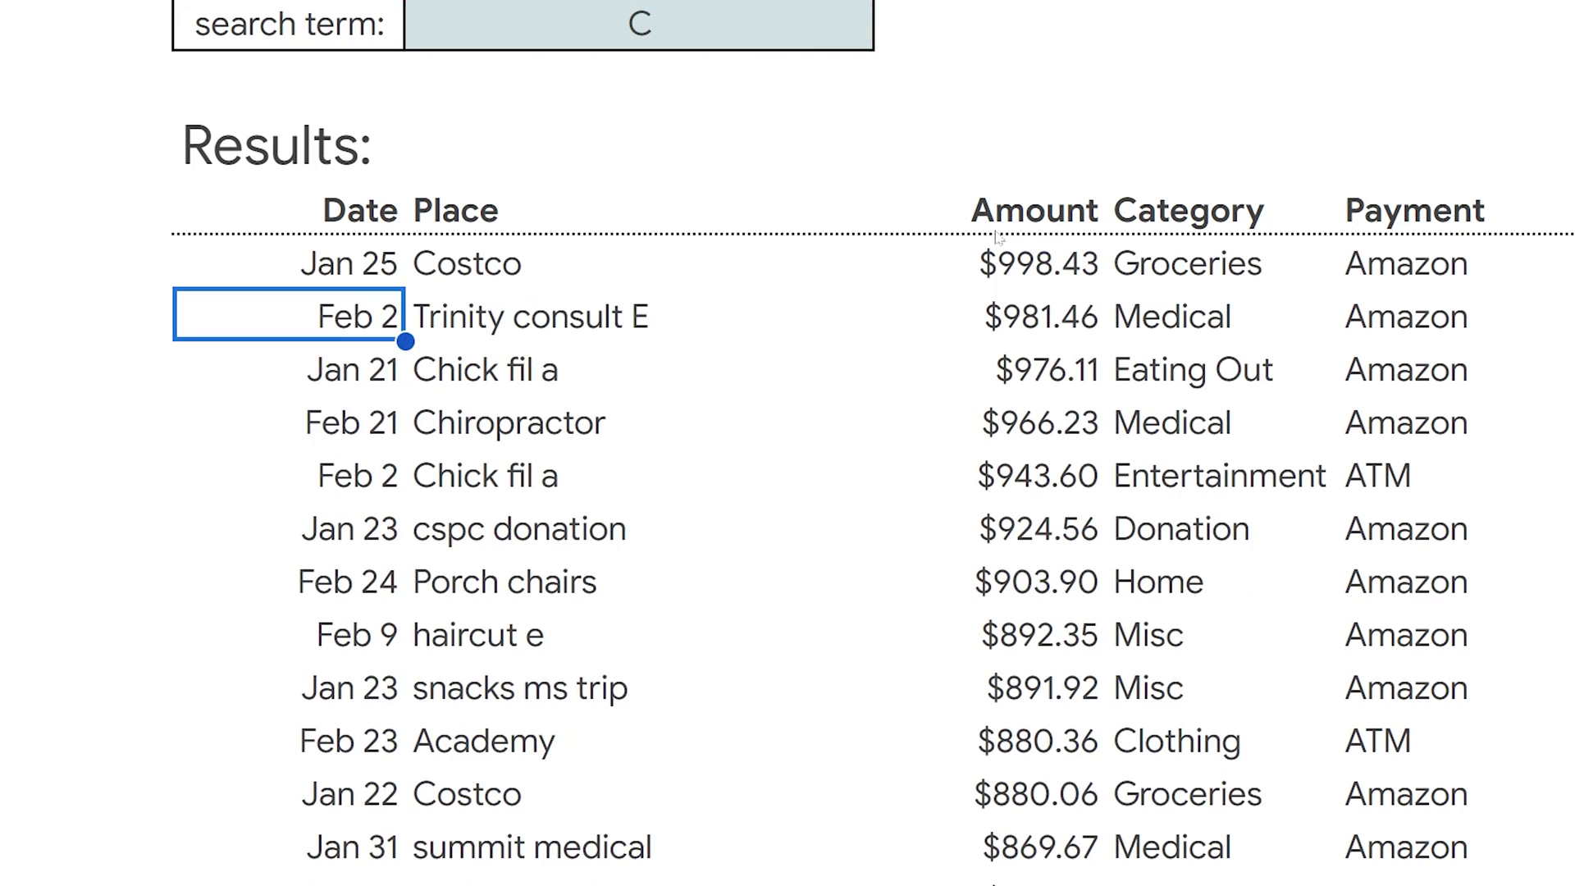
pyautogui.click(1001, 276)
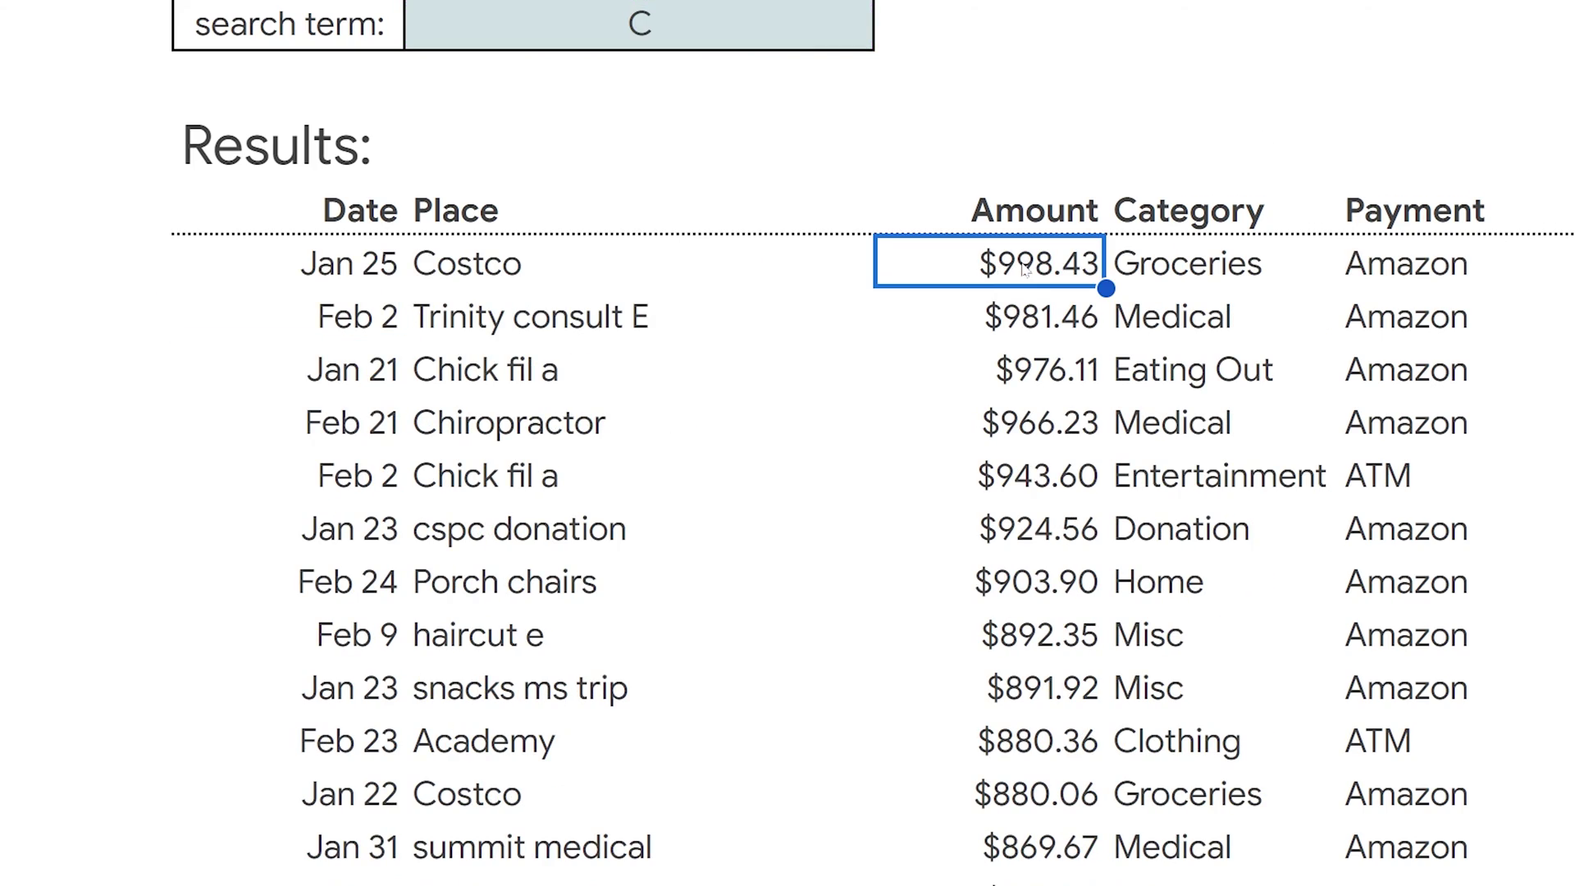
pyautogui.scroll(-20, 1005, 411)
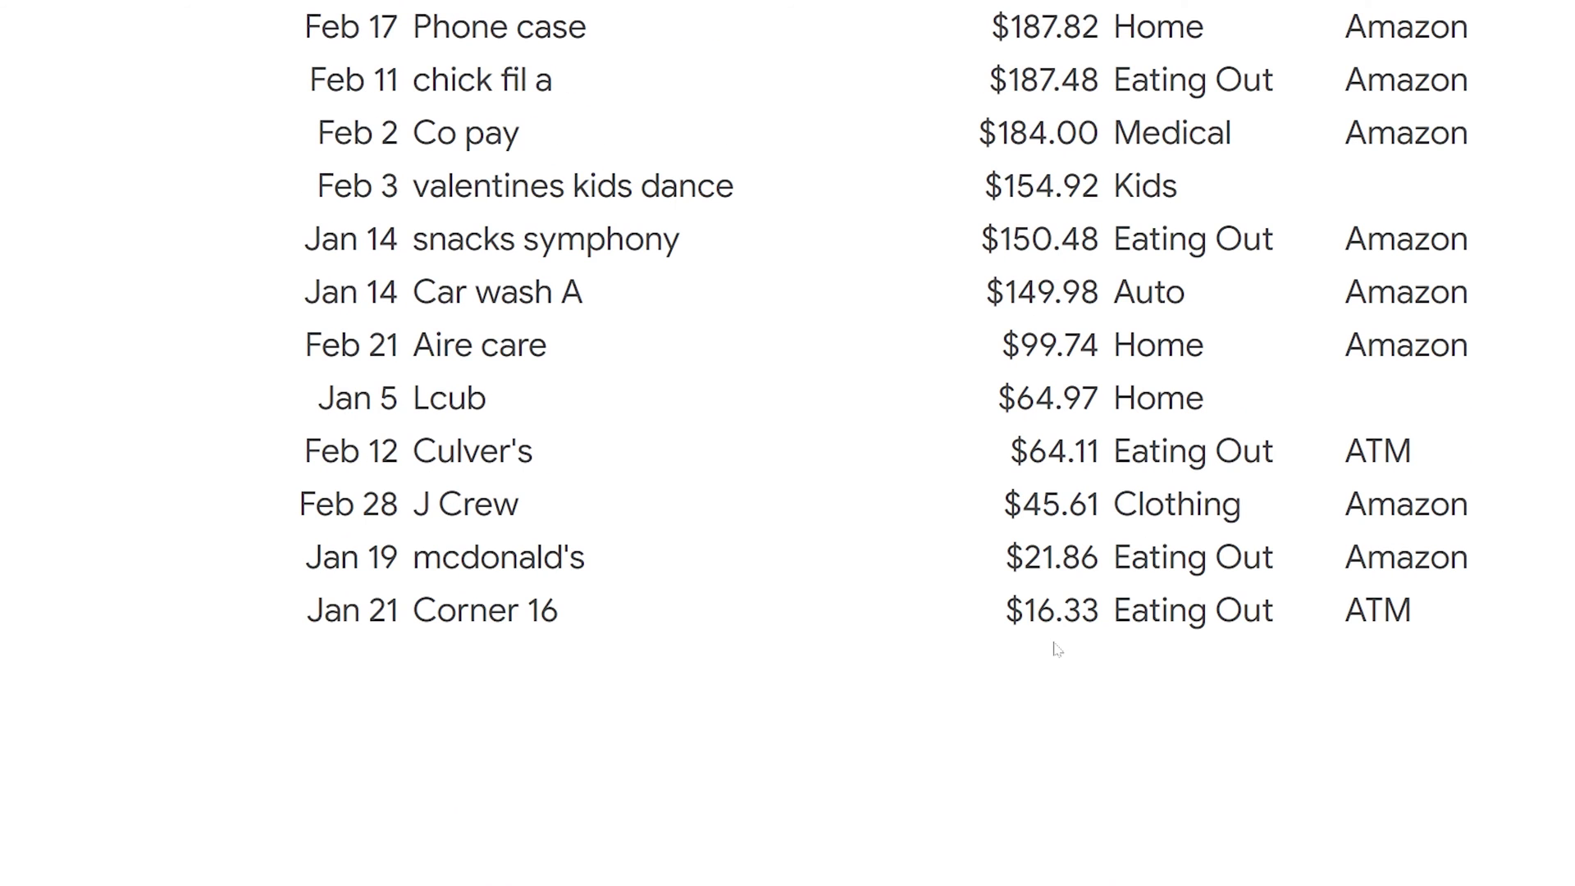
pyautogui.click(1035, 609)
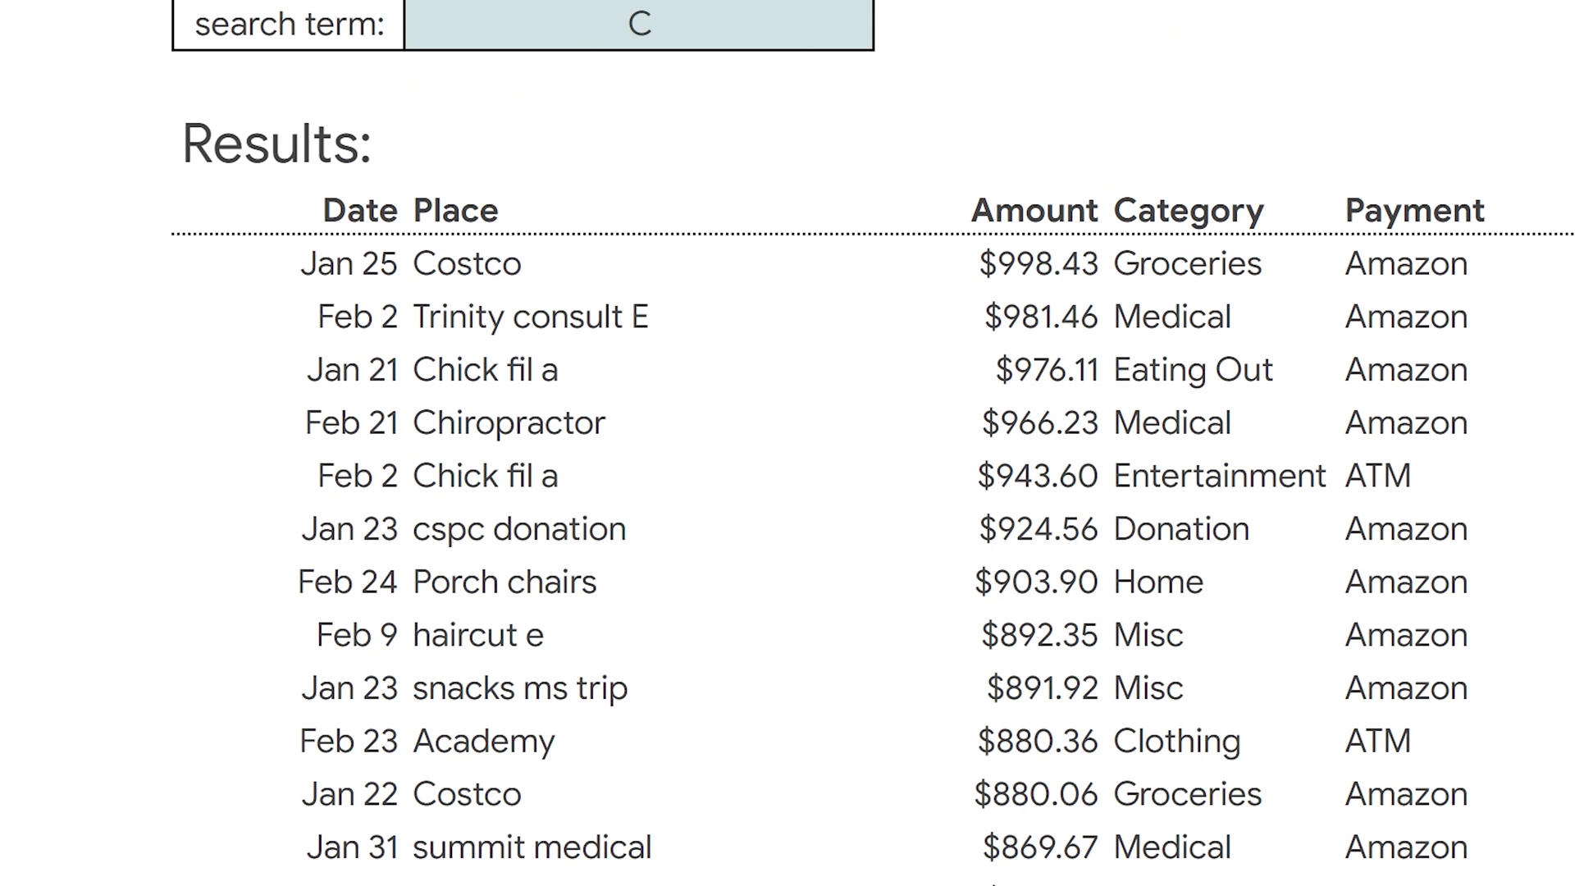
# - Change the SORT column from 3 to 2 to sort the results by Place
pyautogui.doubleClick(300, 271)
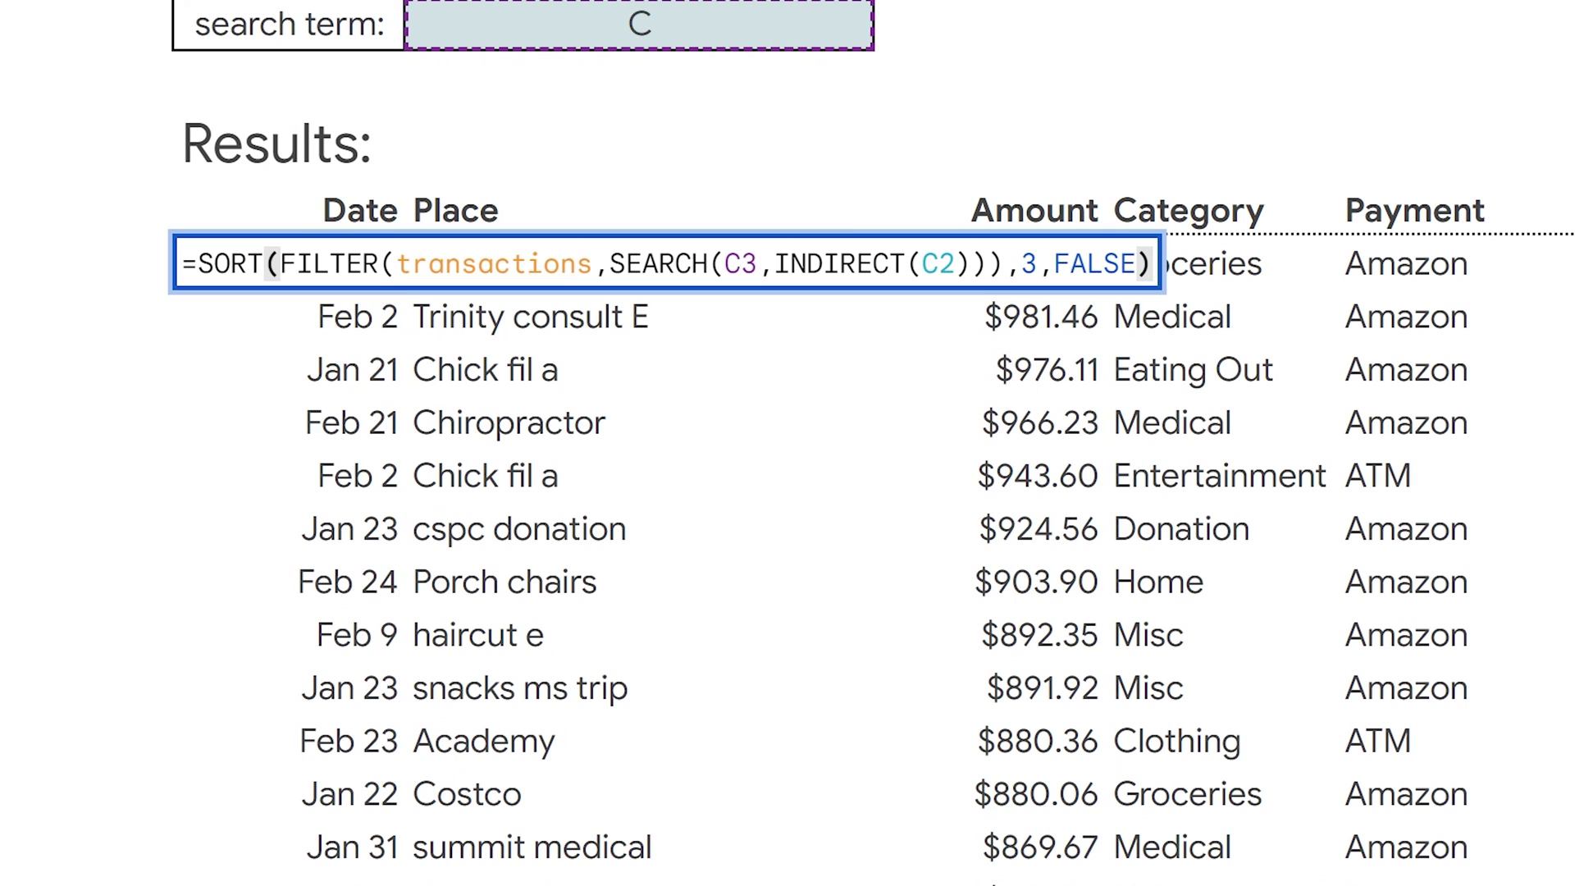
pyautogui.click(1020, 264)
pyautogui.doubleClick(1029, 263)
pyautogui.write('2')
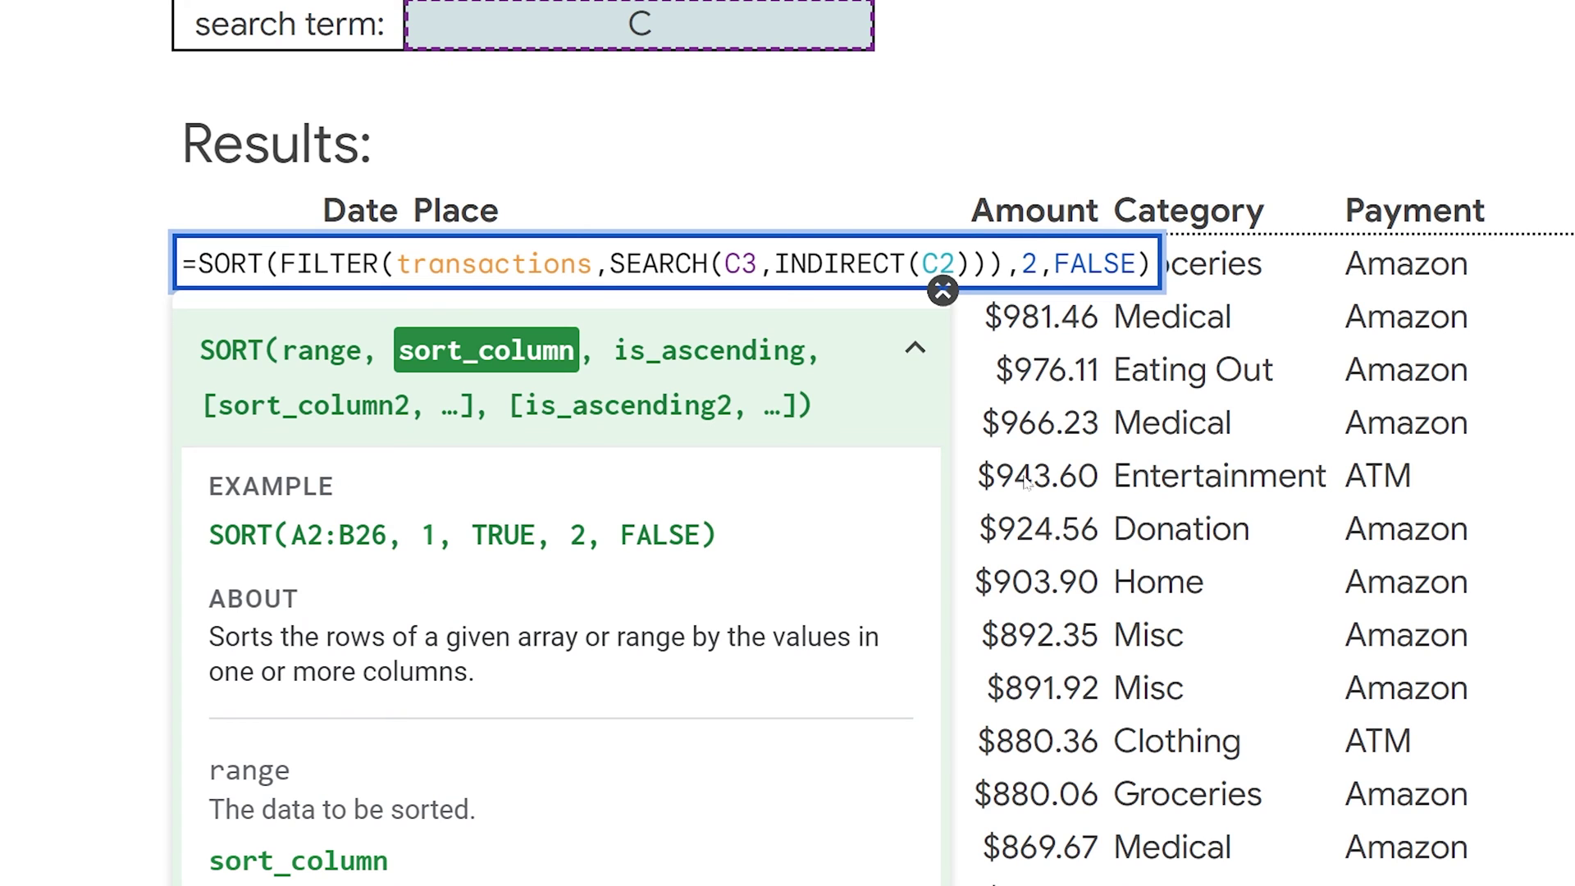
pyautogui.press('Return')
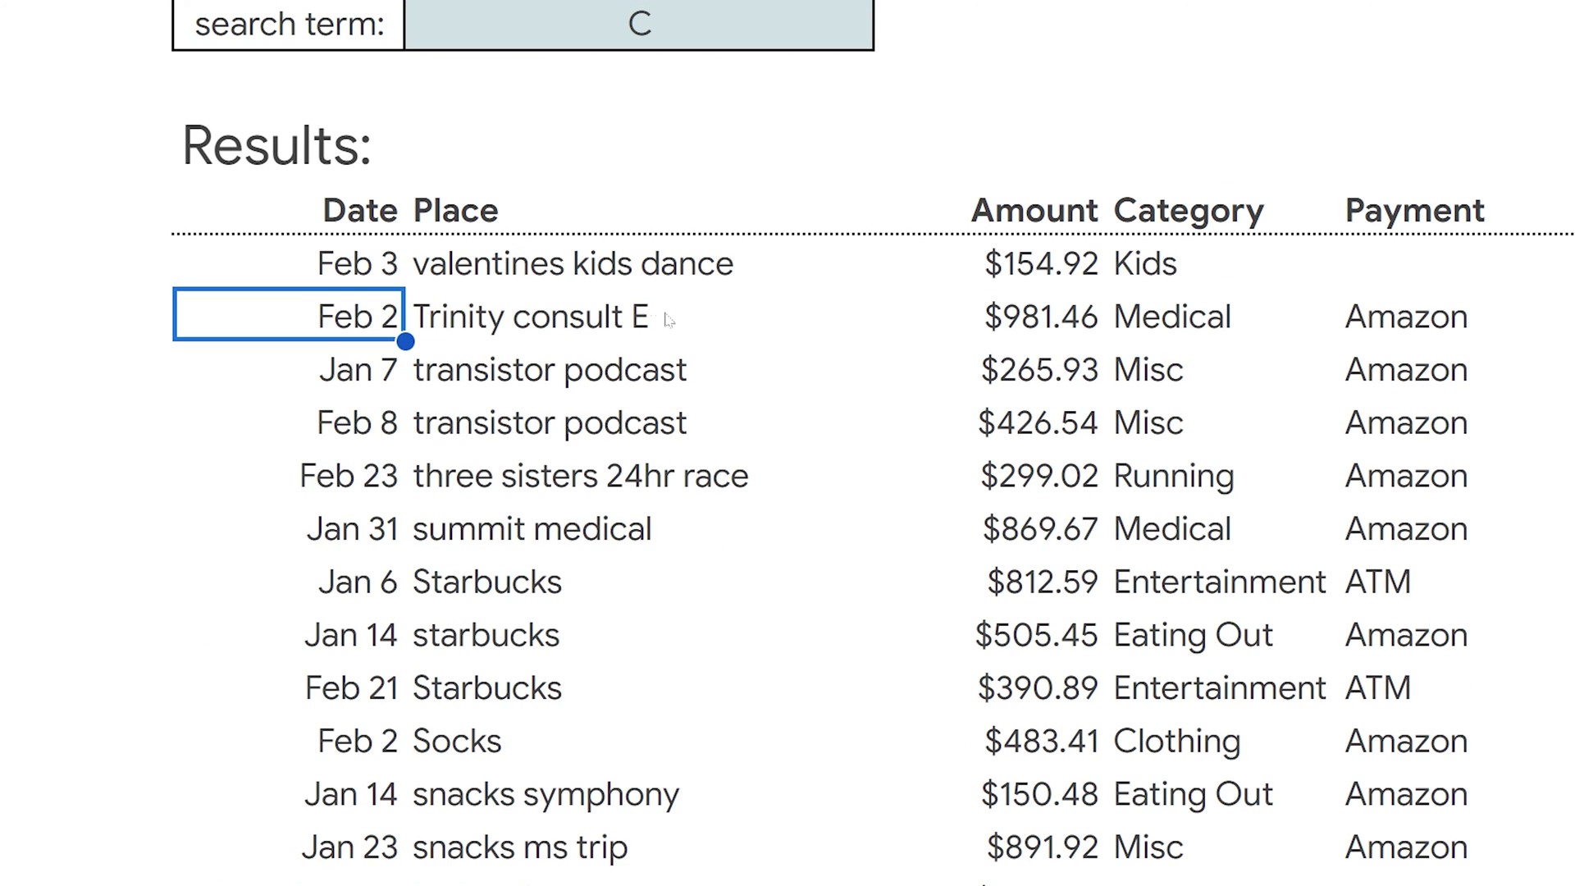
# - Review the Place-sorted results, then revert to sorting by Amount (column 3)
pyautogui.click(539, 250)
pyautogui.scroll(-4, 495, 287)
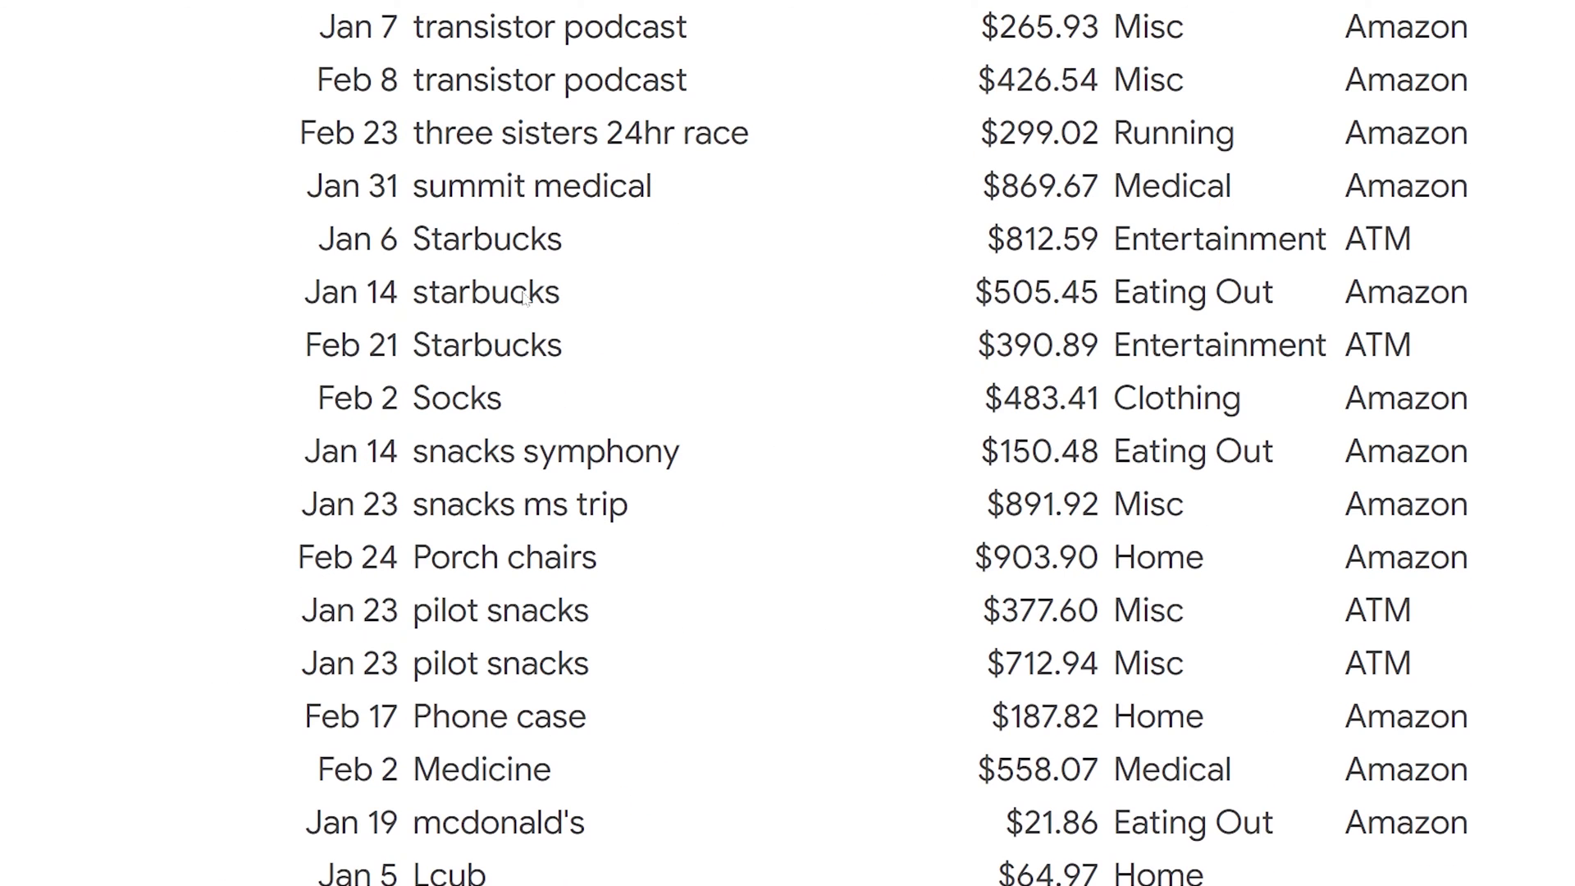
pyautogui.scroll(4, 611, 189)
pyautogui.press('Left')
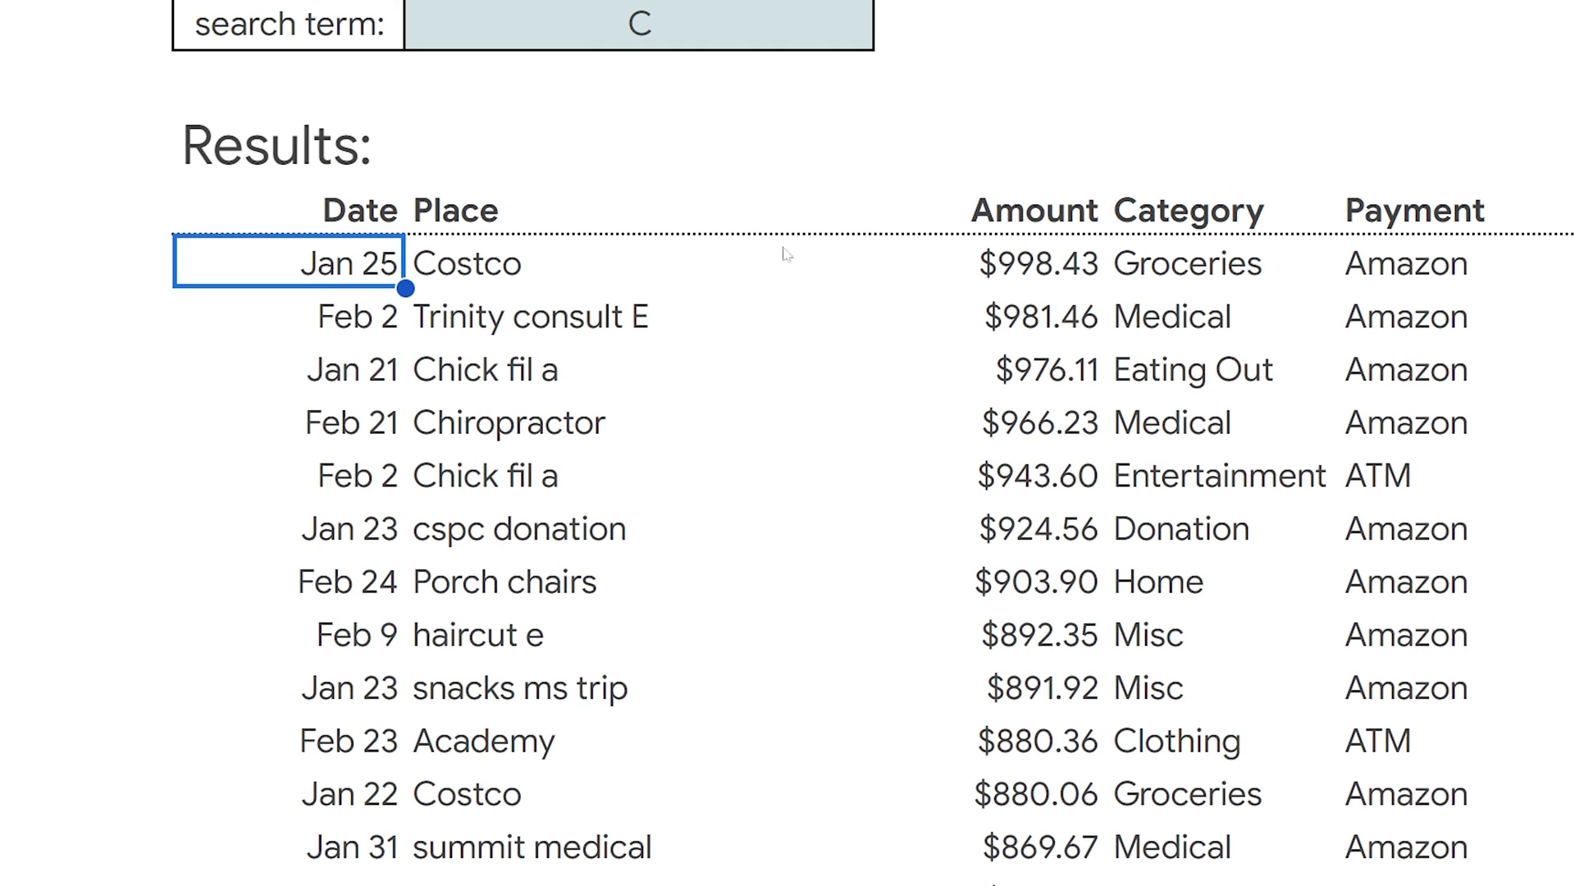
pyautogui.press('Right')
pyautogui.press('Right')
pyautogui.doubleClick(392, 279)
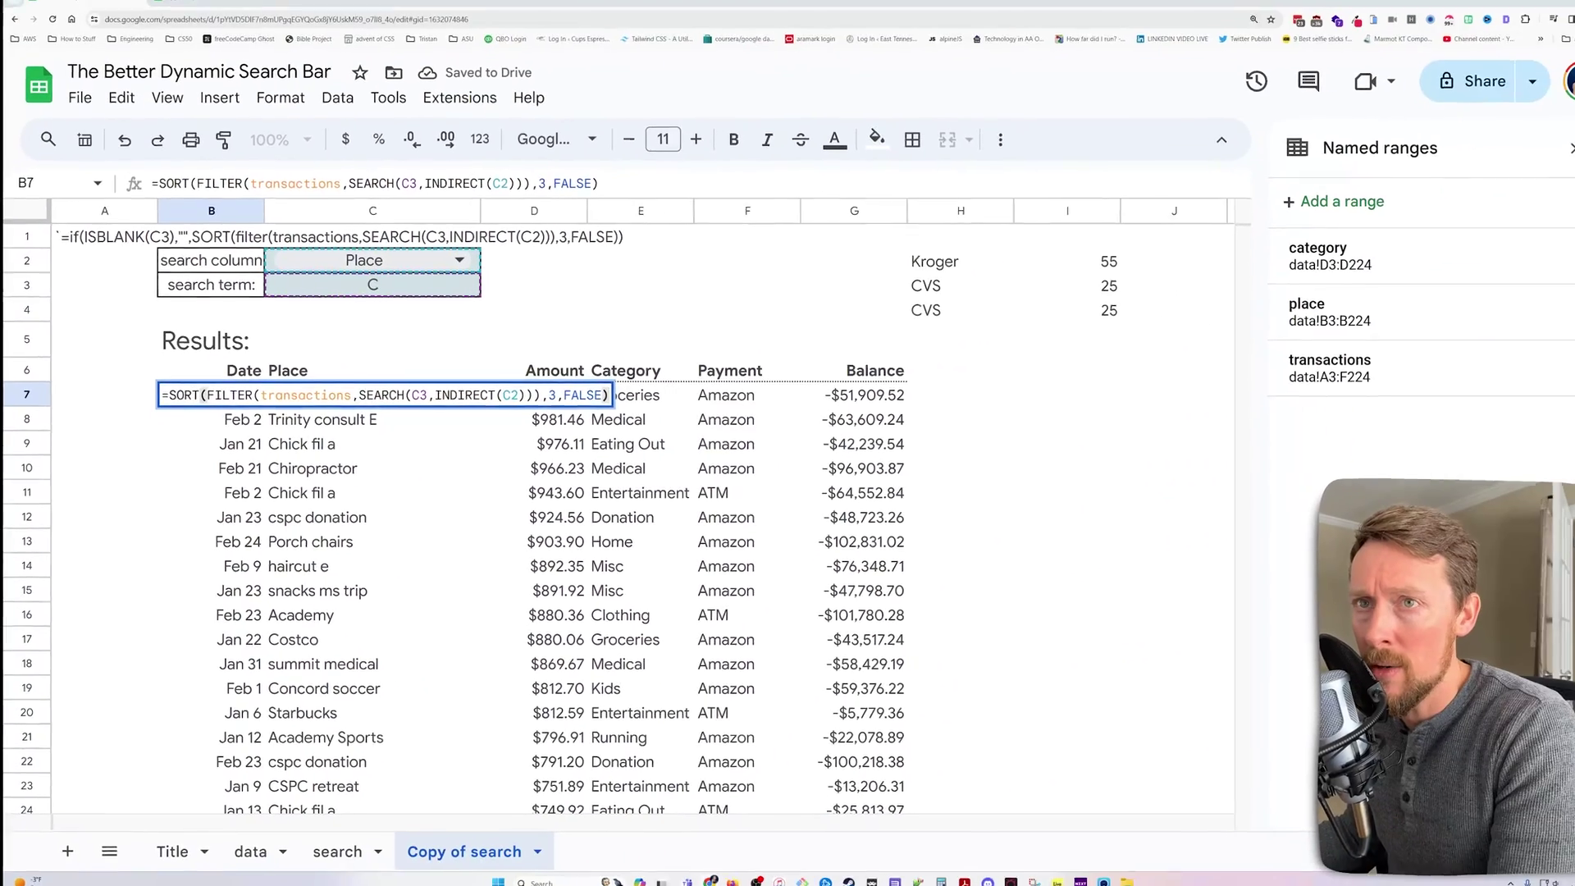
# - Cancel the B7 formula edit and clear the search term in C3
pyautogui.moveTo(176, 367); pyautogui.dragTo(820, 352)
pyautogui.press('BackSpace')
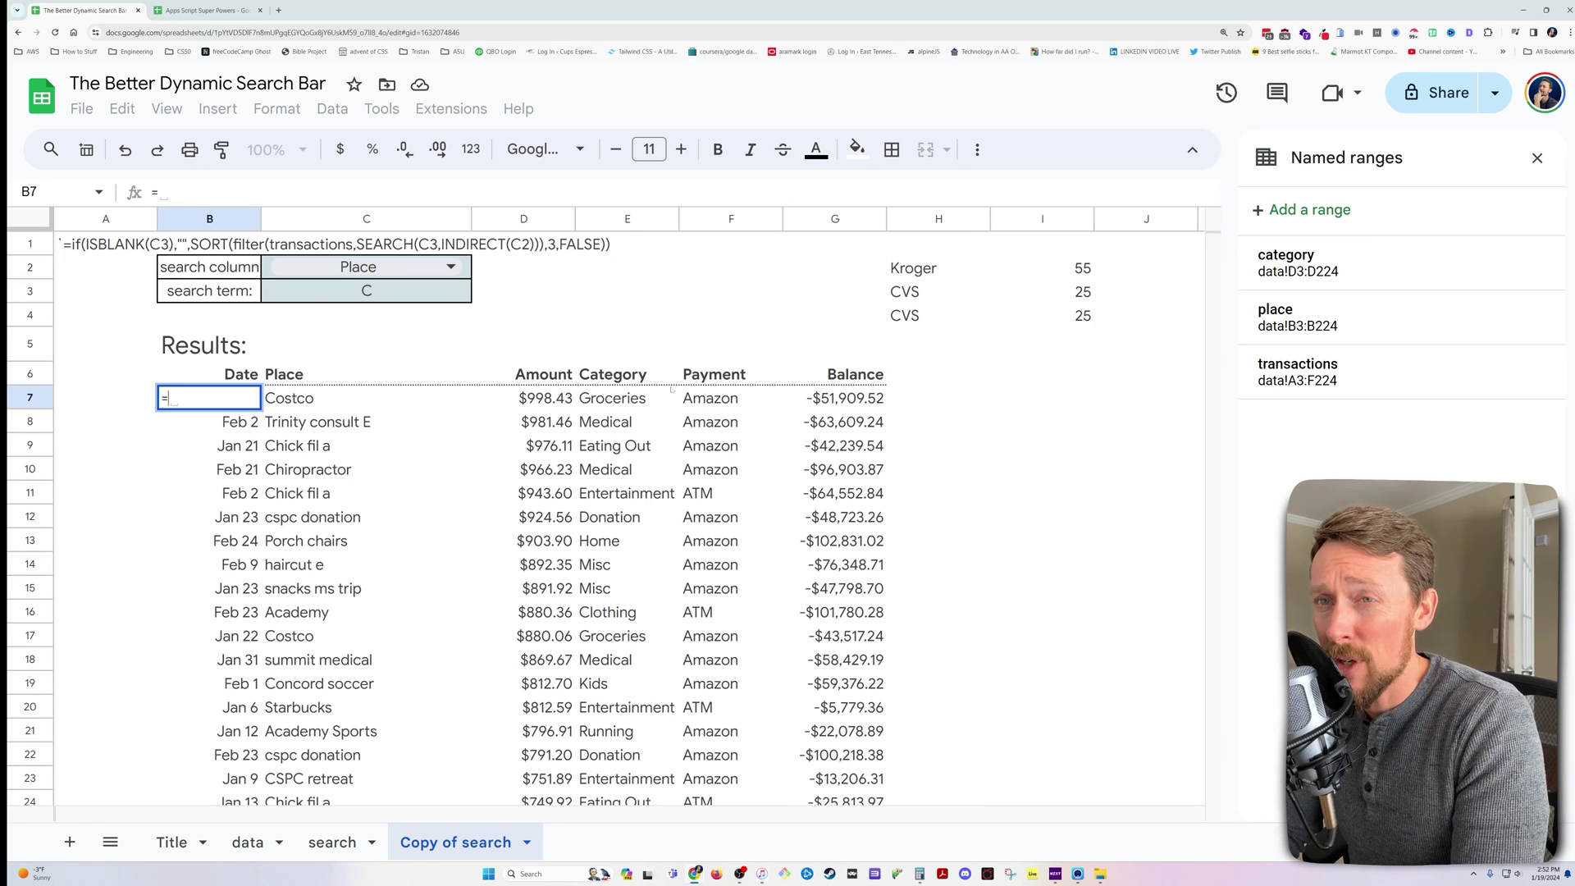
pyautogui.press('Escape')
pyautogui.click(365, 292)
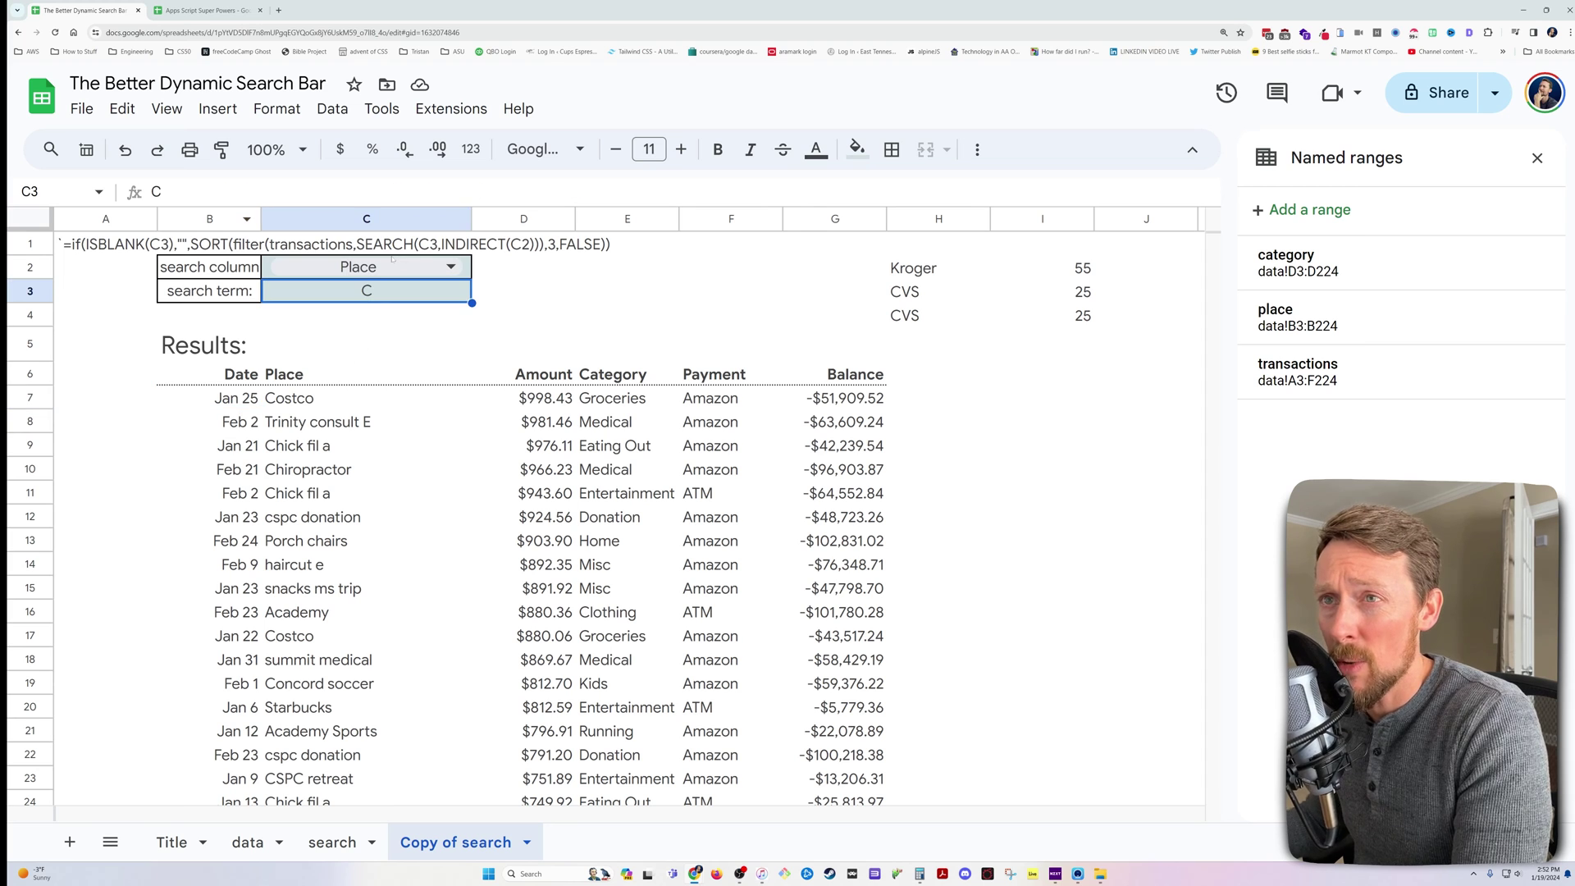
pyautogui.press('Delete')
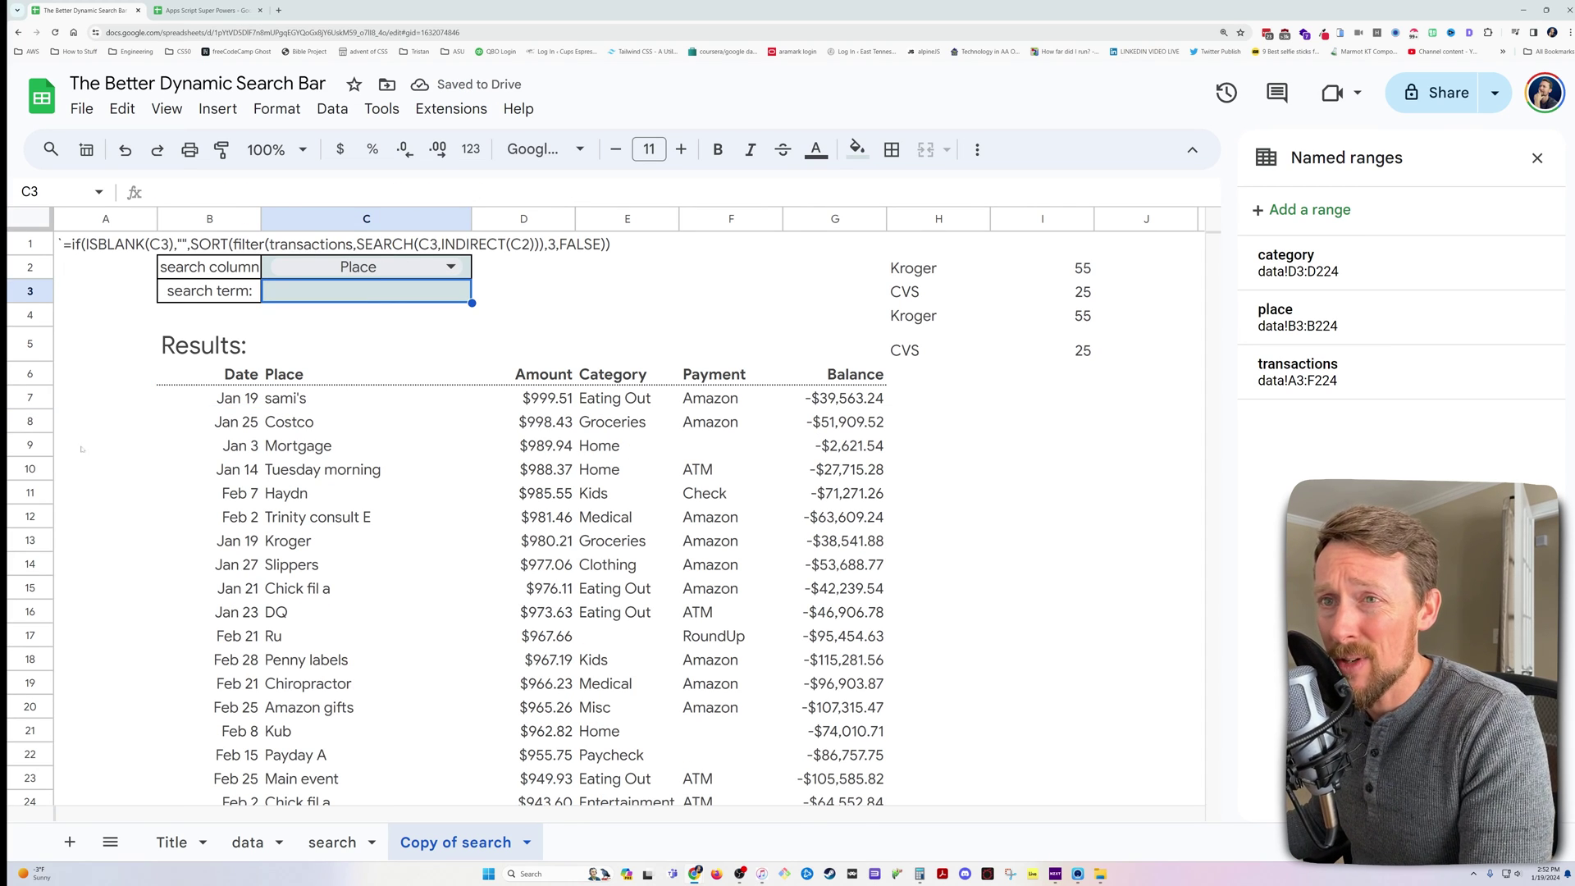
pyautogui.scroll(-20, 394, 516)
pyautogui.scroll(20, 395, 517)
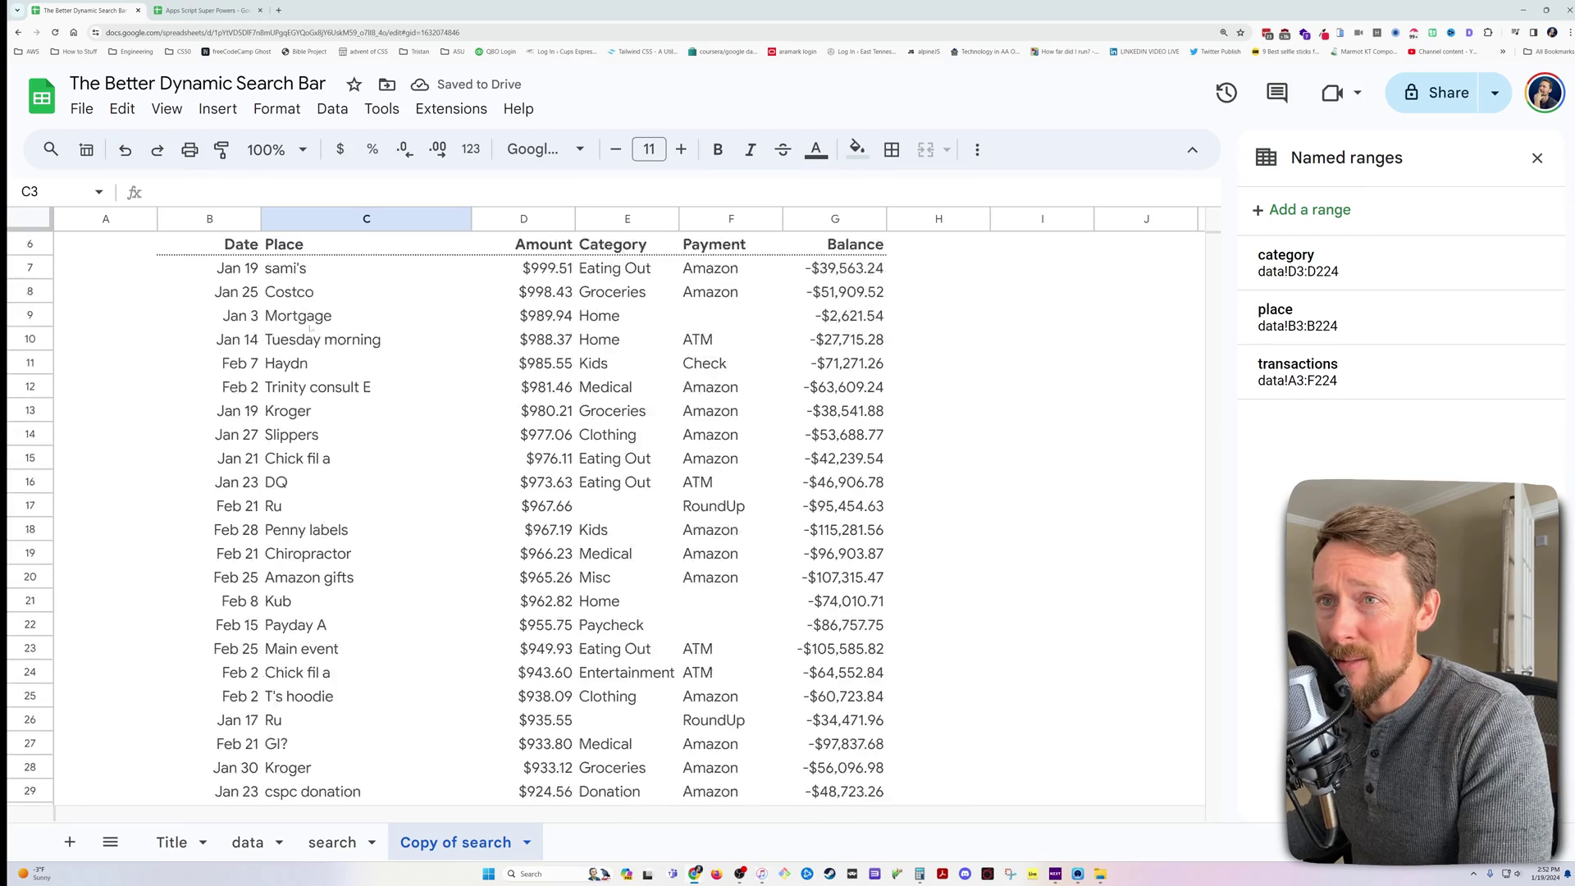
# - Select the entire B7 formula so it can be replaced
pyautogui.click(240, 398)
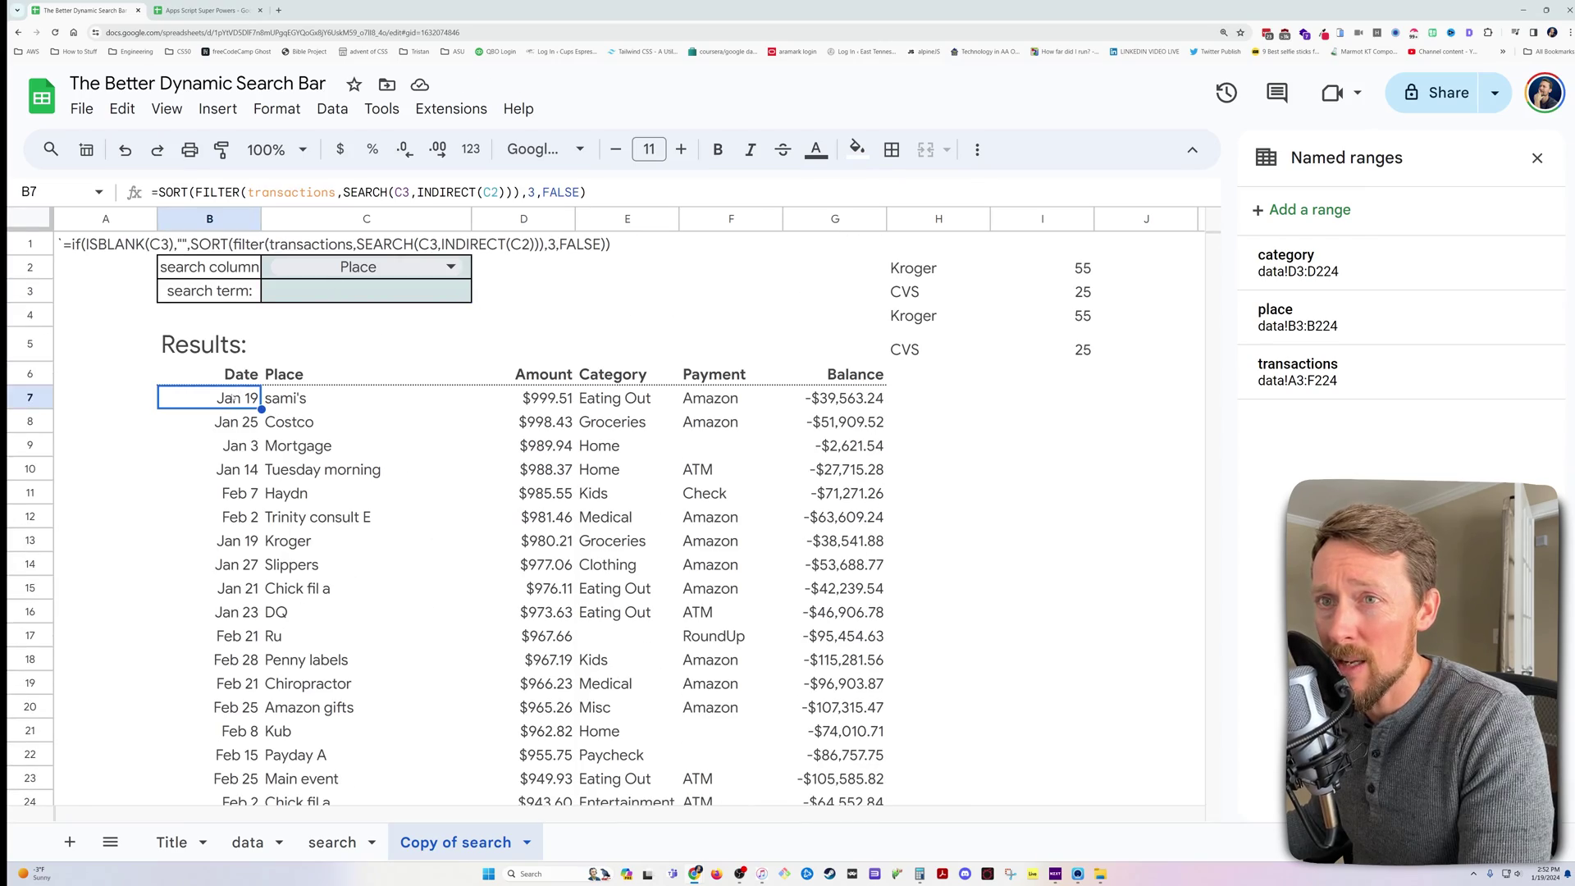
pyautogui.doubleClick(256, 398)
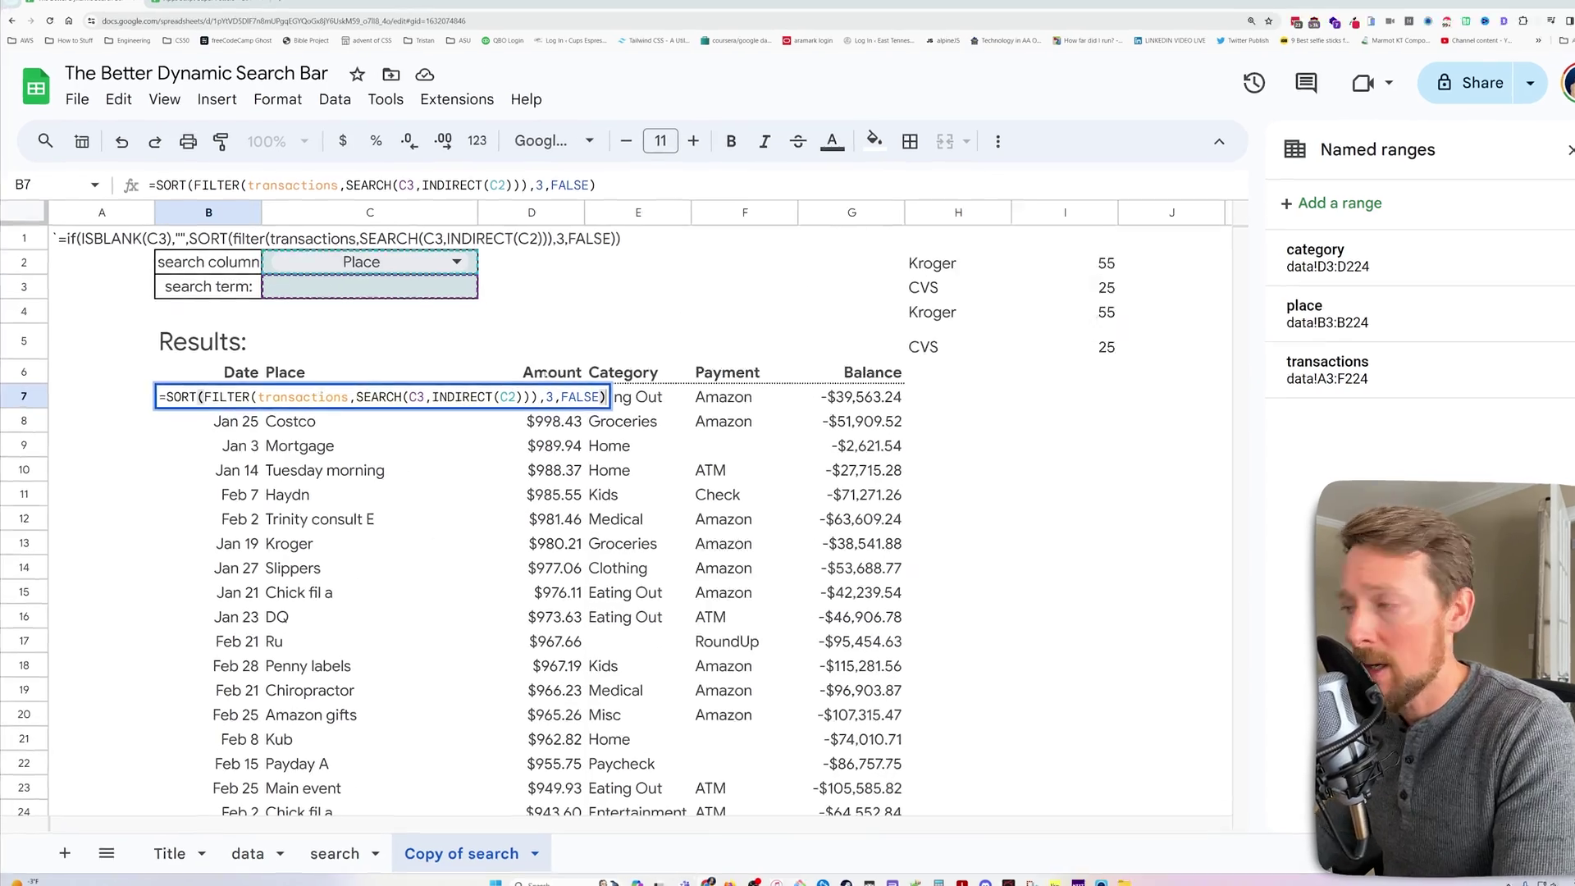
pyautogui.hotkey('ctrl', 'a')
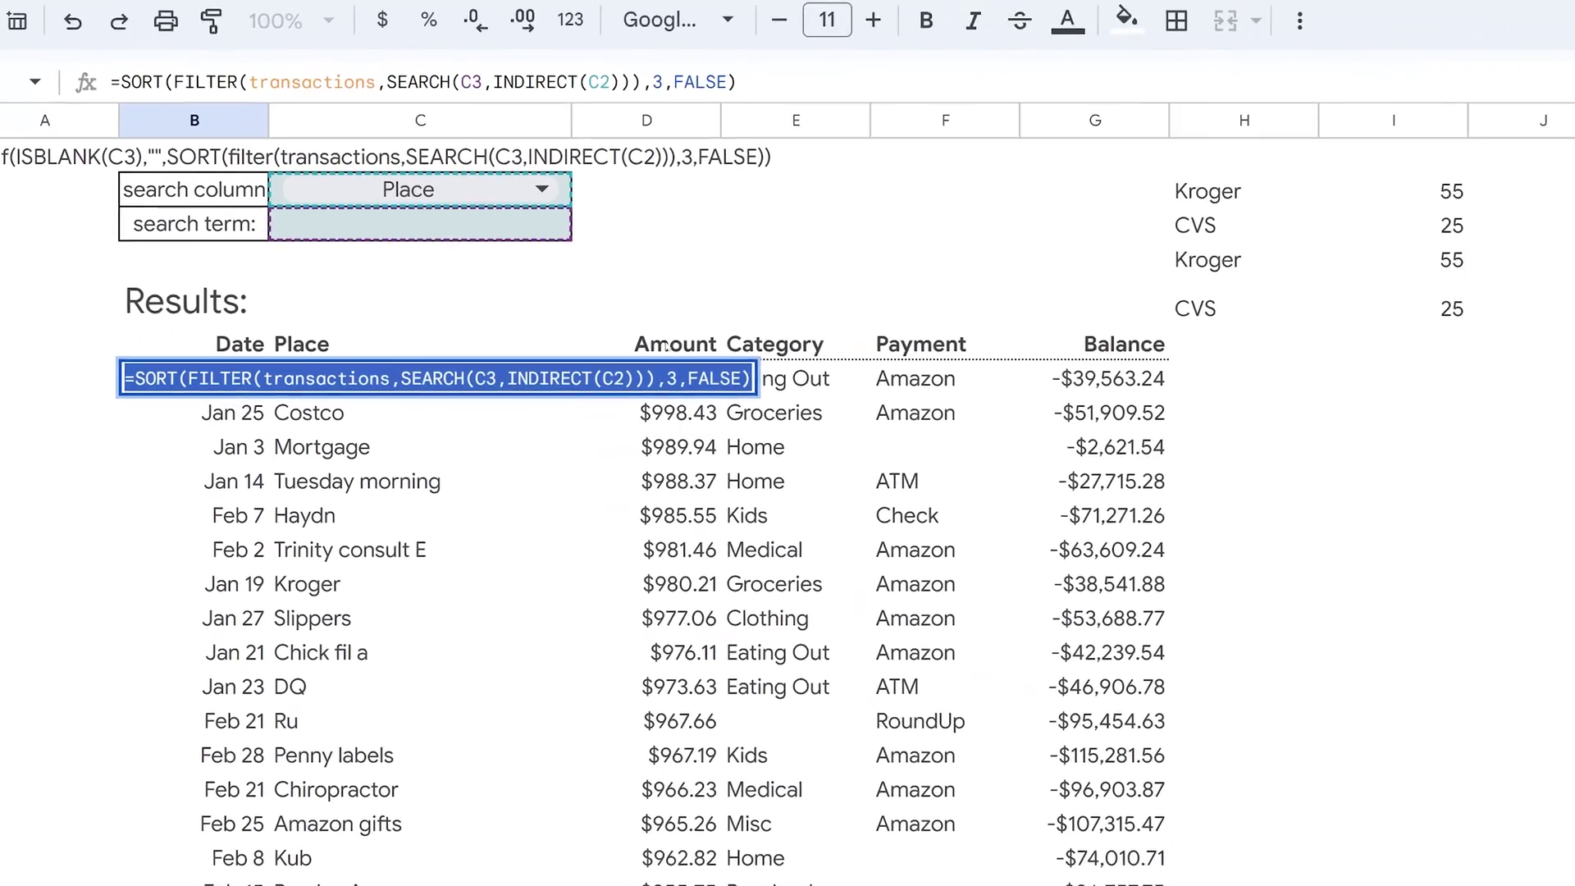
# - Rewrite B7 as =IF(ISBLANK(C3),"",SORT(FILTER(...))) so results stay blank without a search term
pyautogui.write('=IF(')
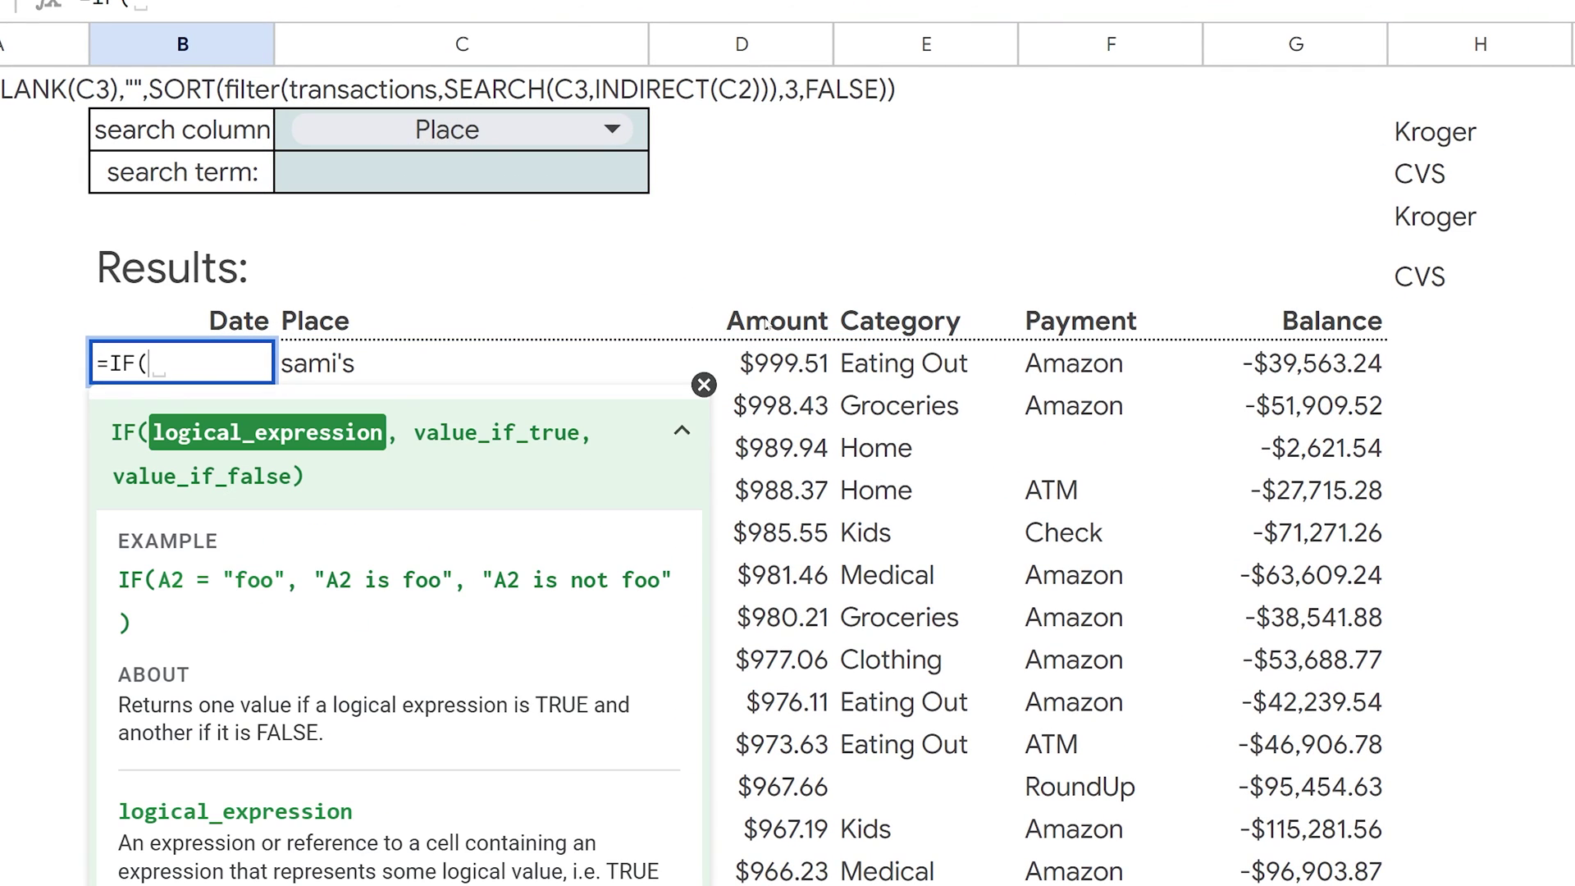
pyautogui.write('isbl')
pyautogui.press('Tab')
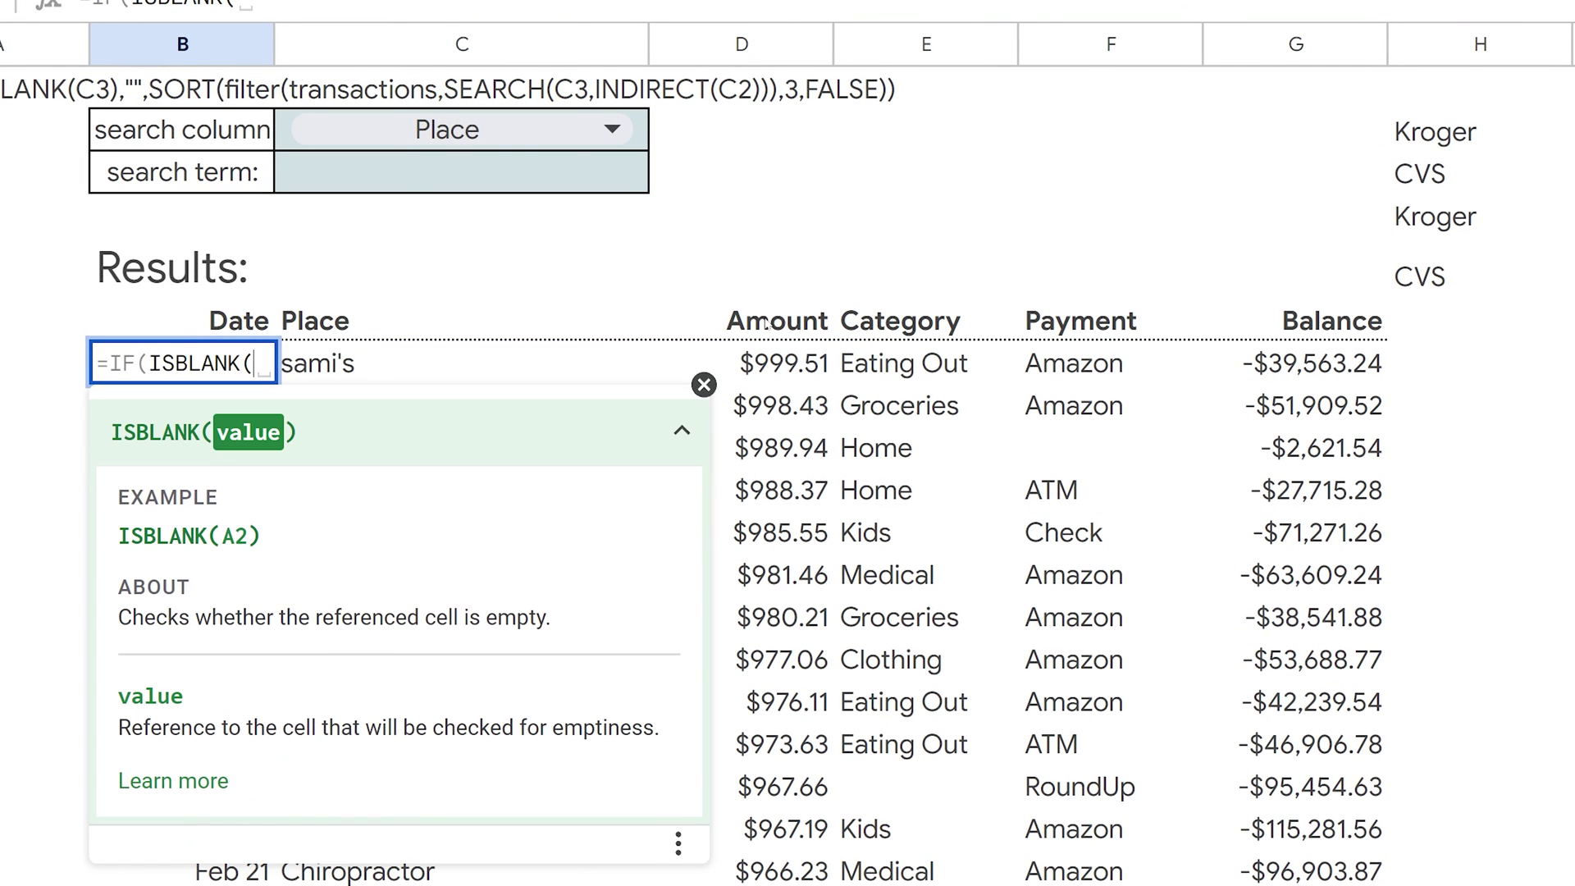
pyautogui.write('C')
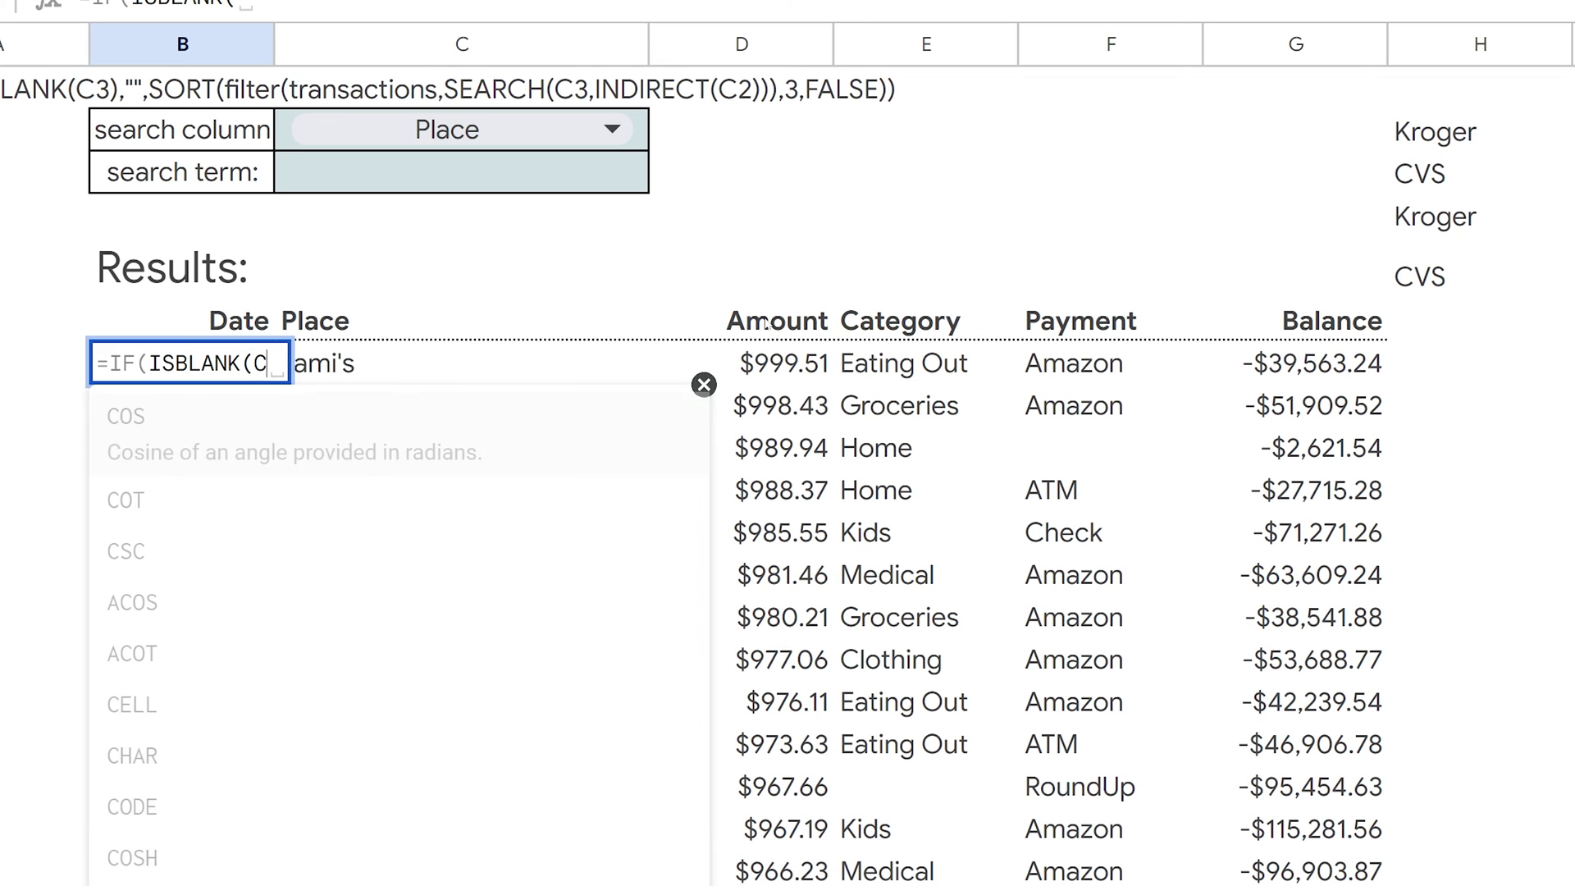
pyautogui.write('3),')
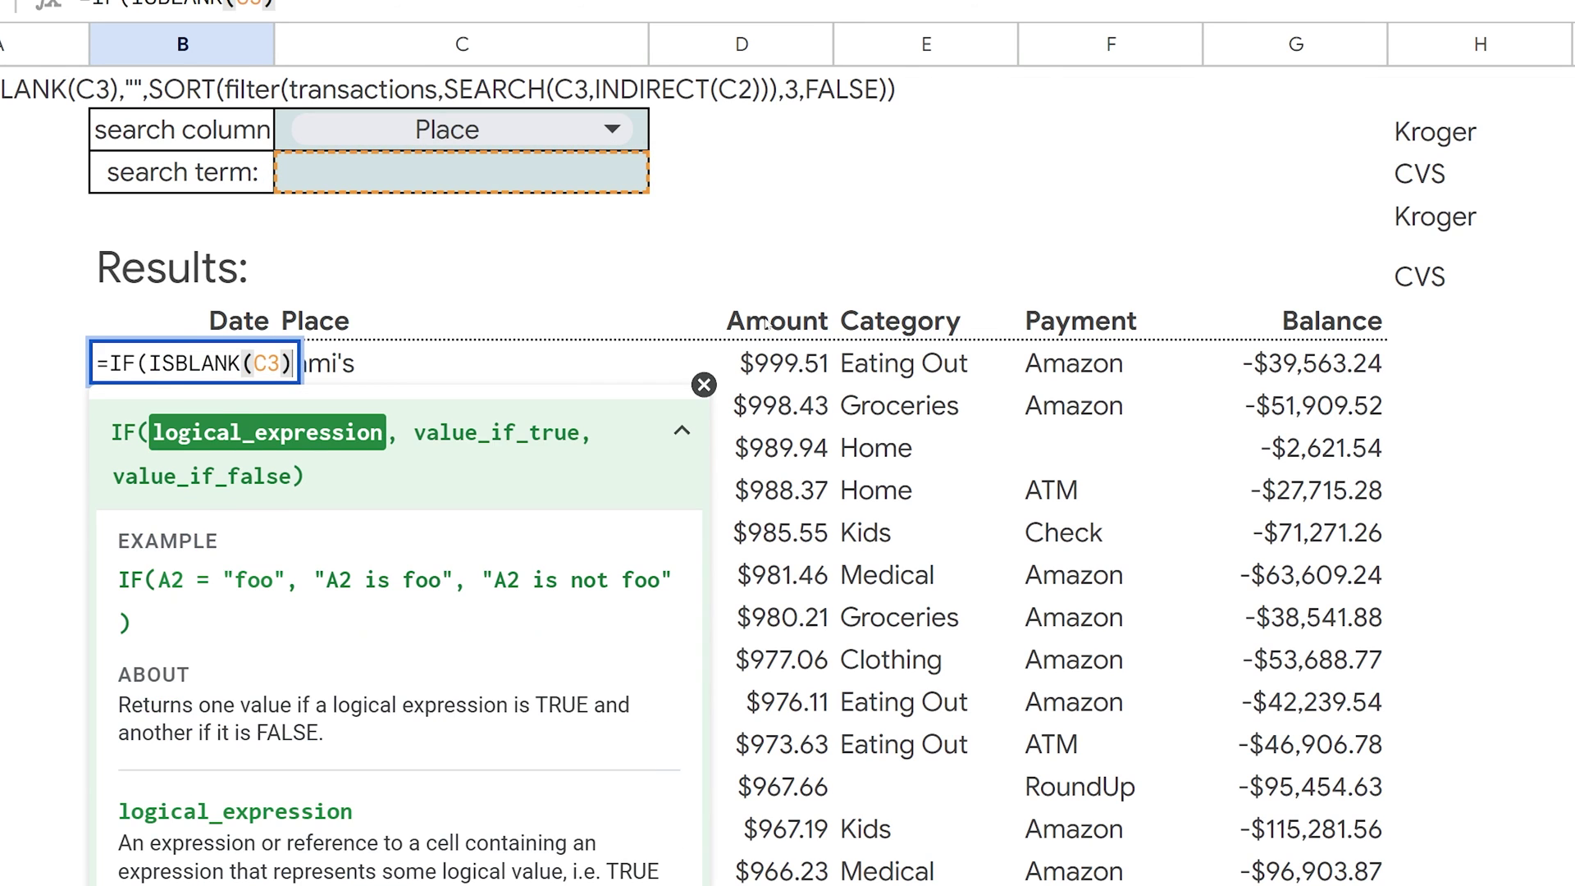
pyautogui.write('""')
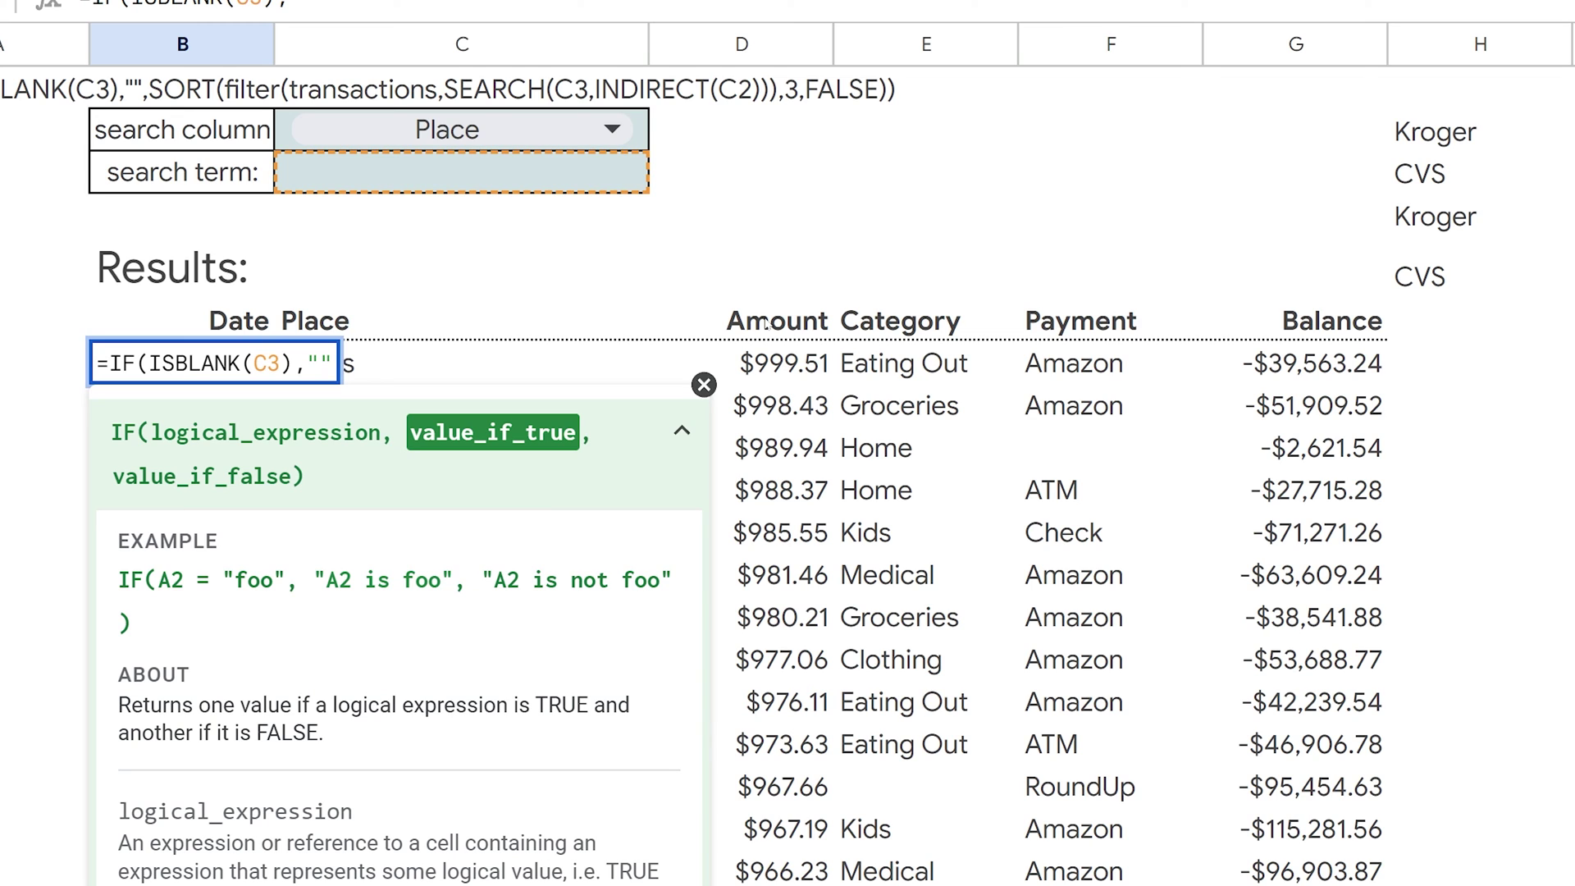
pyautogui.write(',')
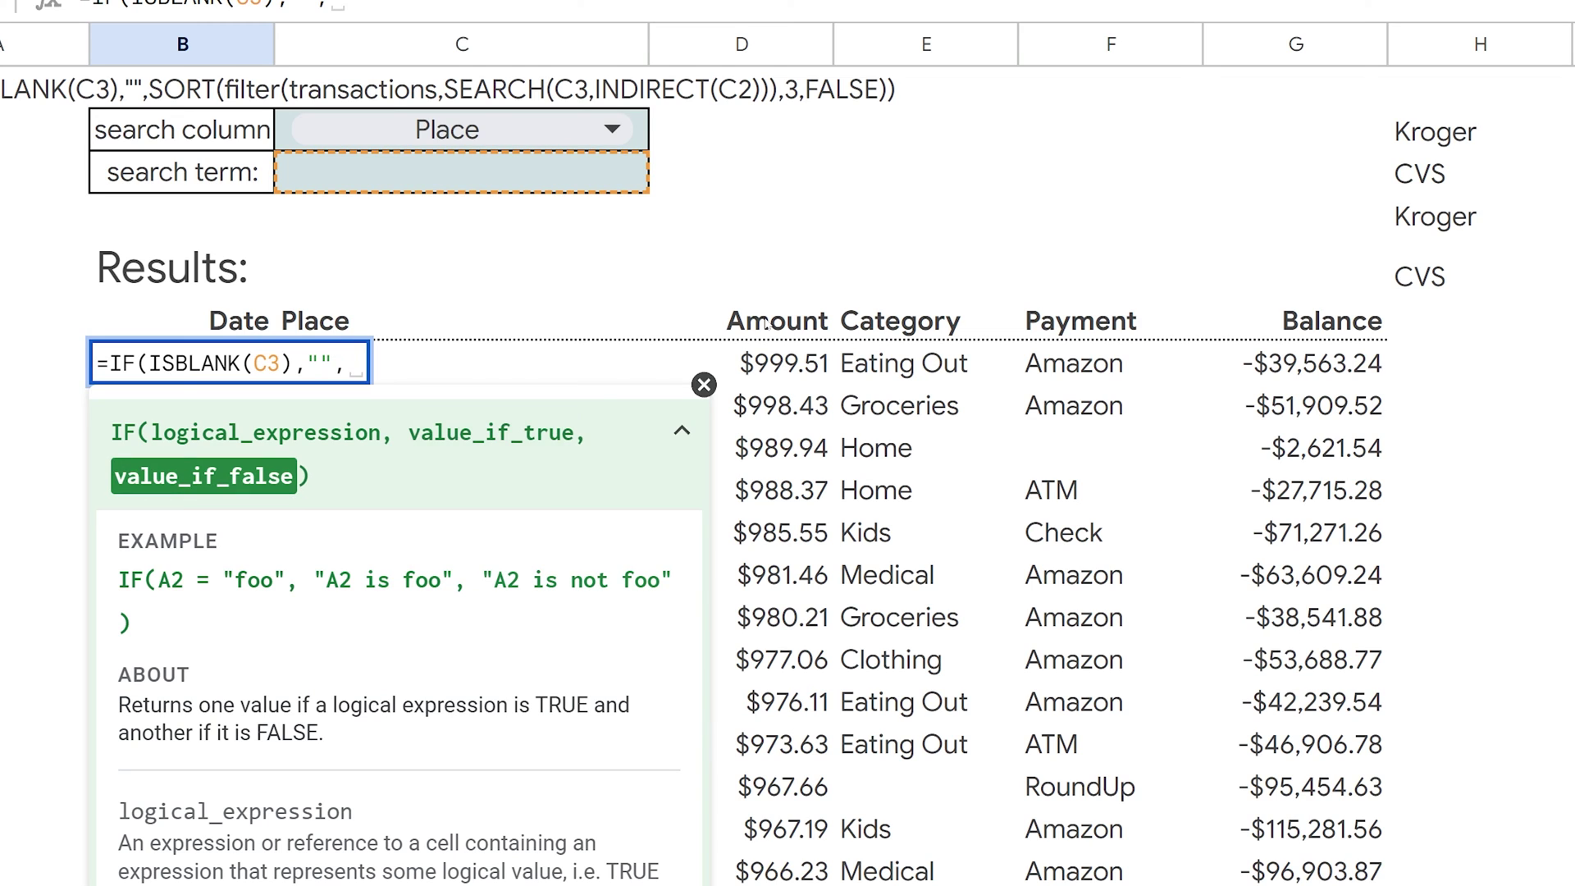
pyautogui.write('SORT(FILTER(transactions,SEARCH(C3,INDIRECT(C2))),3,FALSE)')
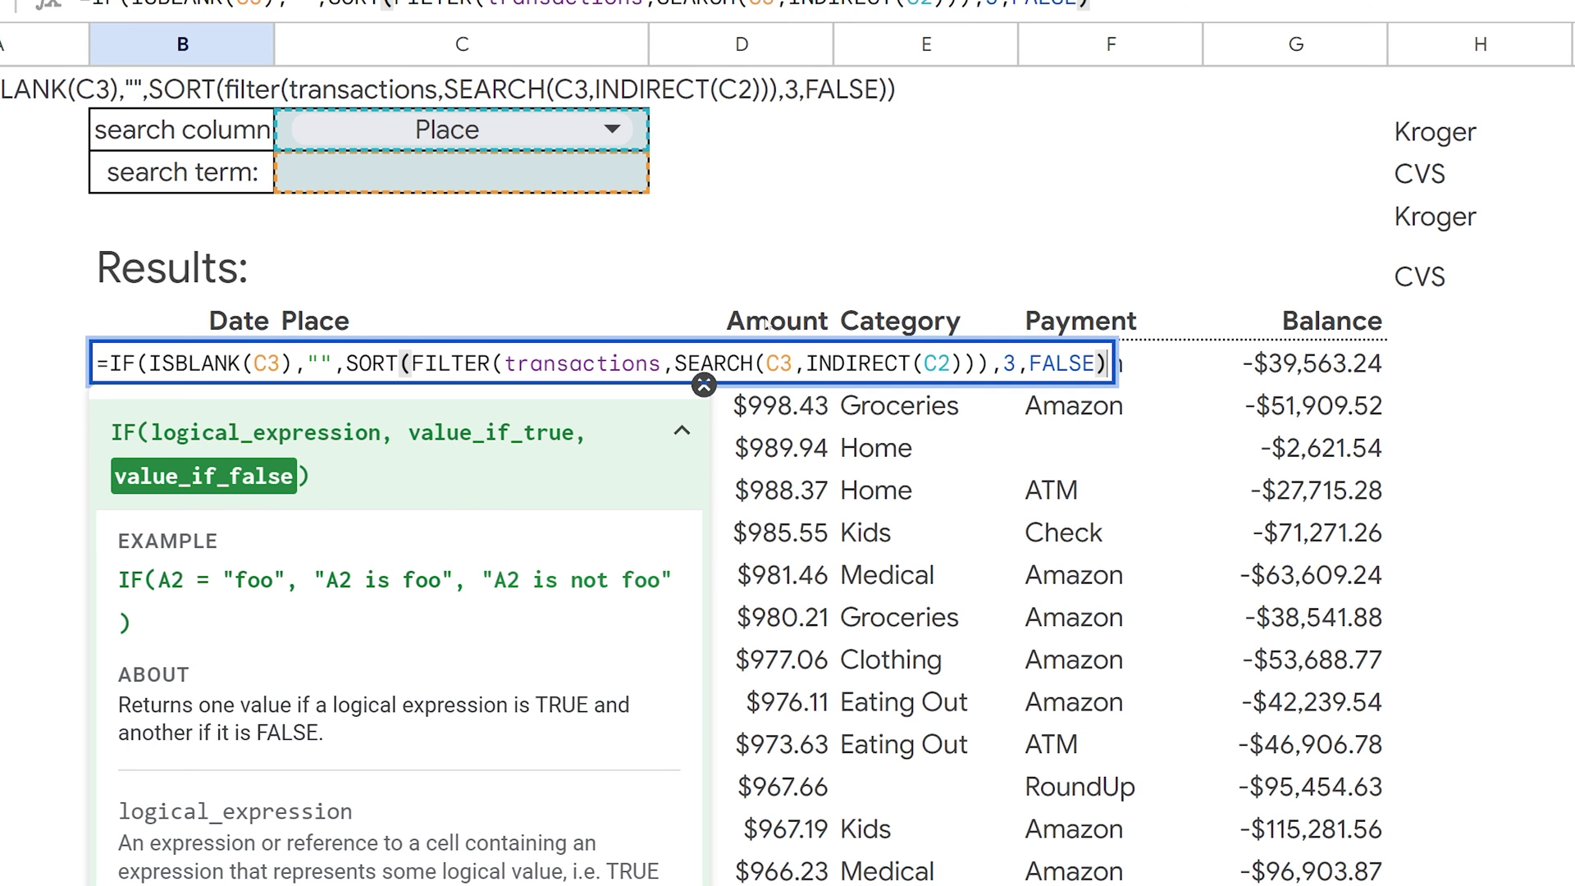
pyautogui.press('Return')
# - Enter kR as the search term in C3 to list the 14 Kroger transactions
pyautogui.click(439, 180)
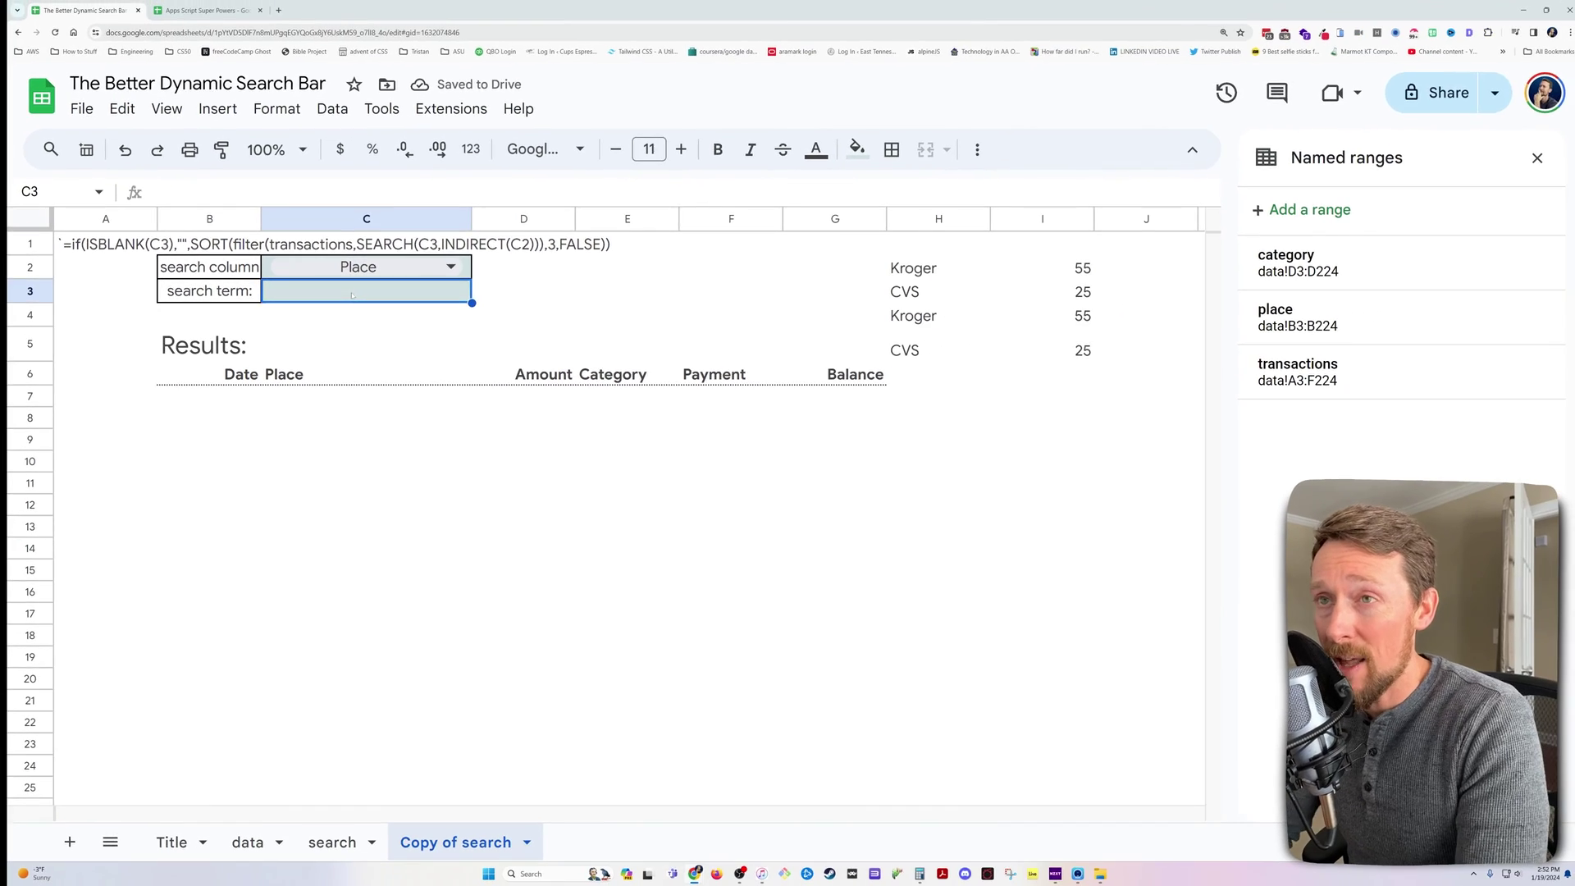
pyautogui.write('kor')
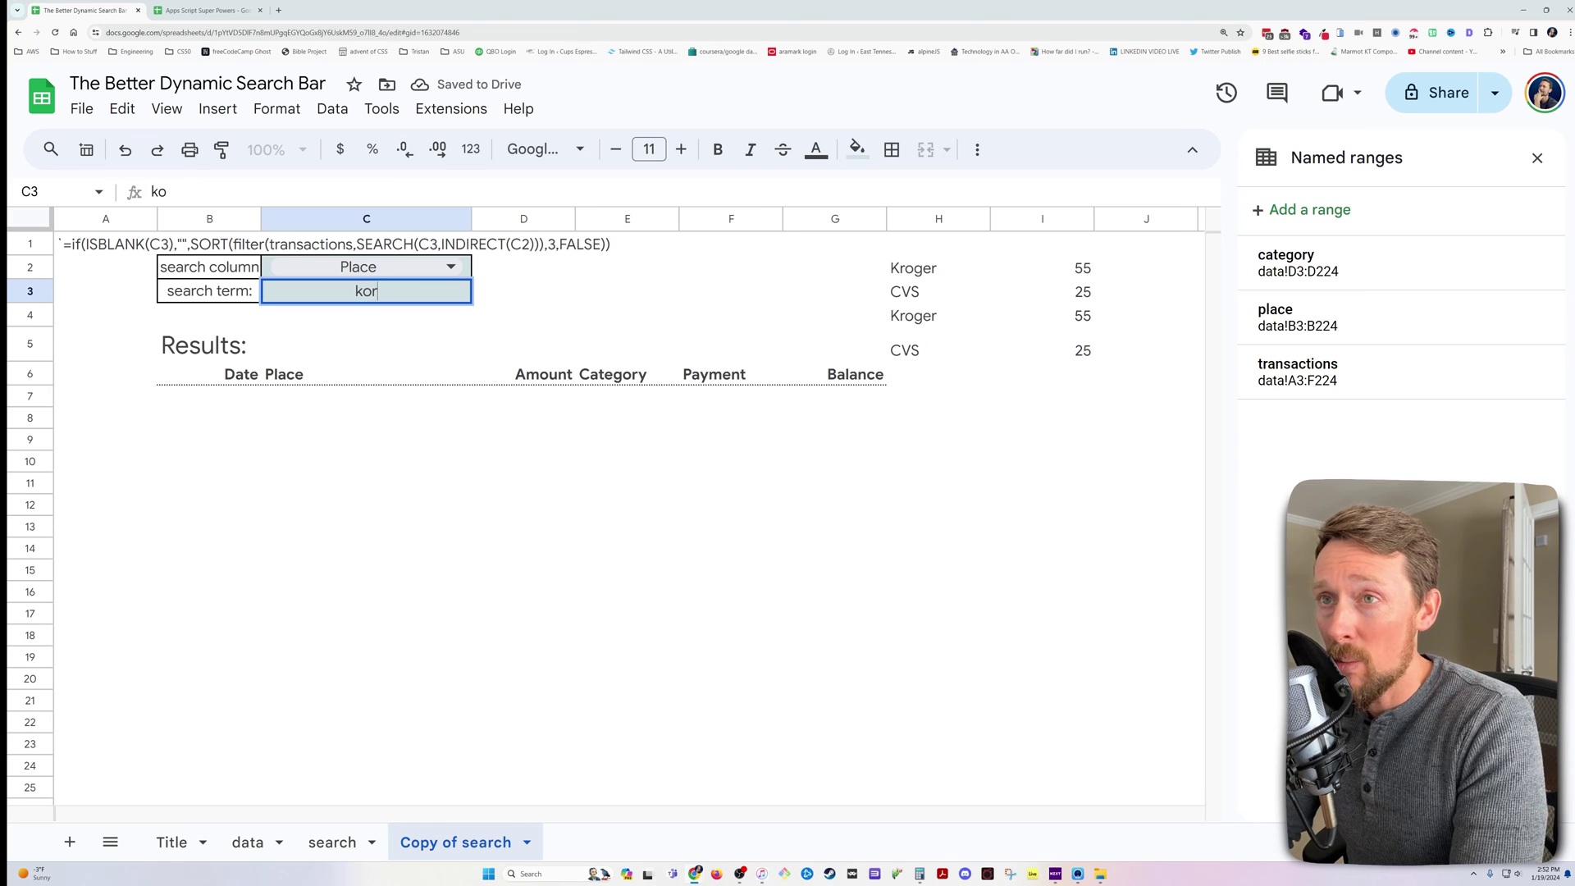
pyautogui.press('BackSpace')
pyautogui.press('BackSpace')
pyautogui.write('Ro')
pyautogui.press('BackSpace')
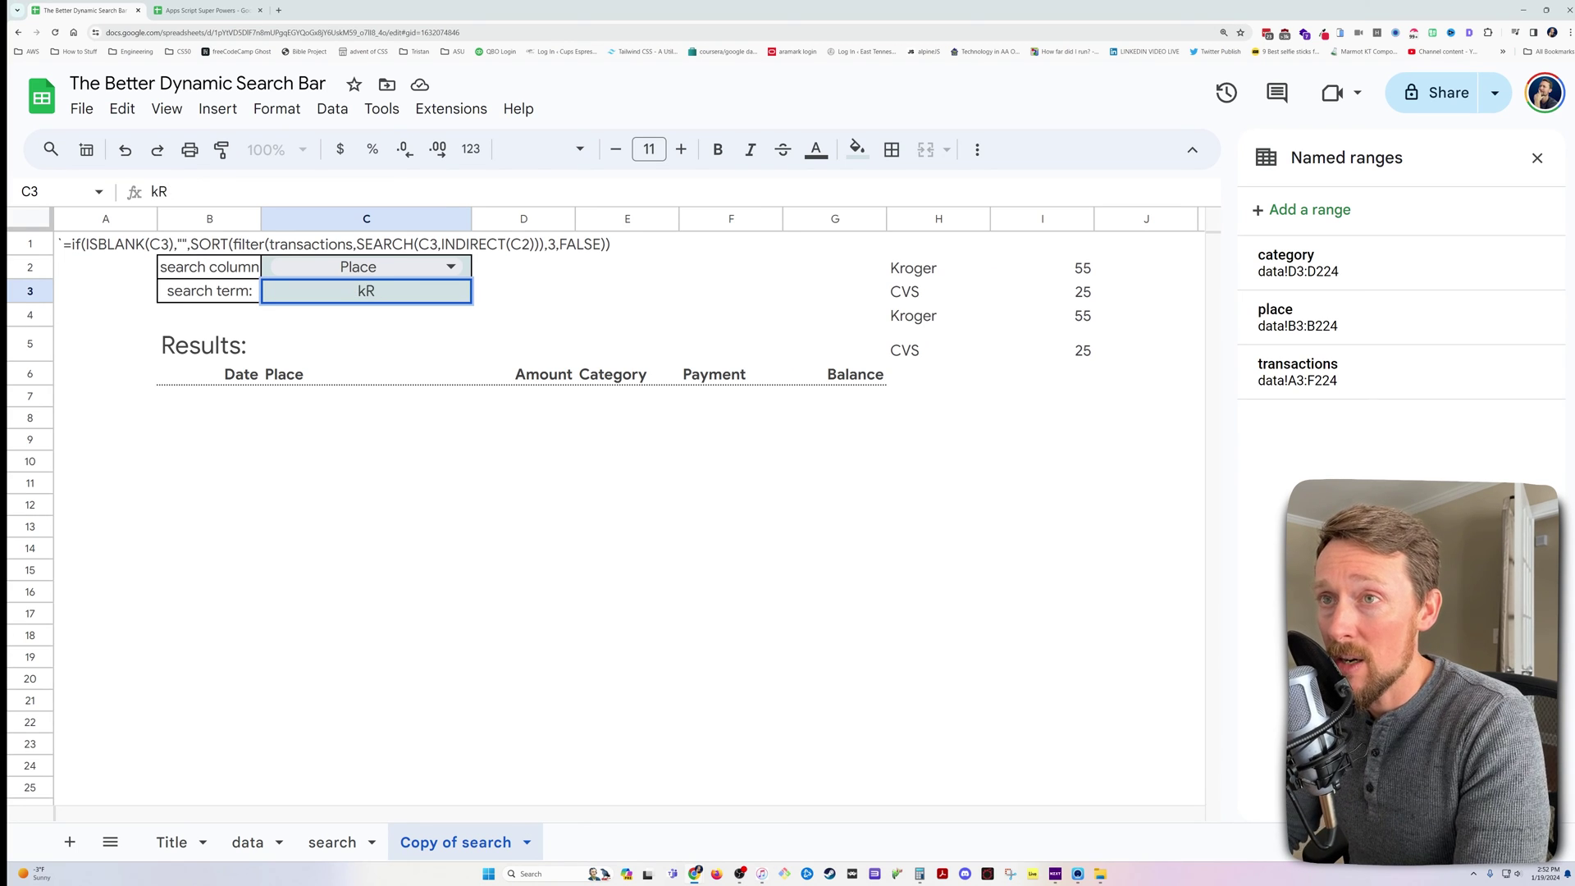
pyautogui.press('Tab')
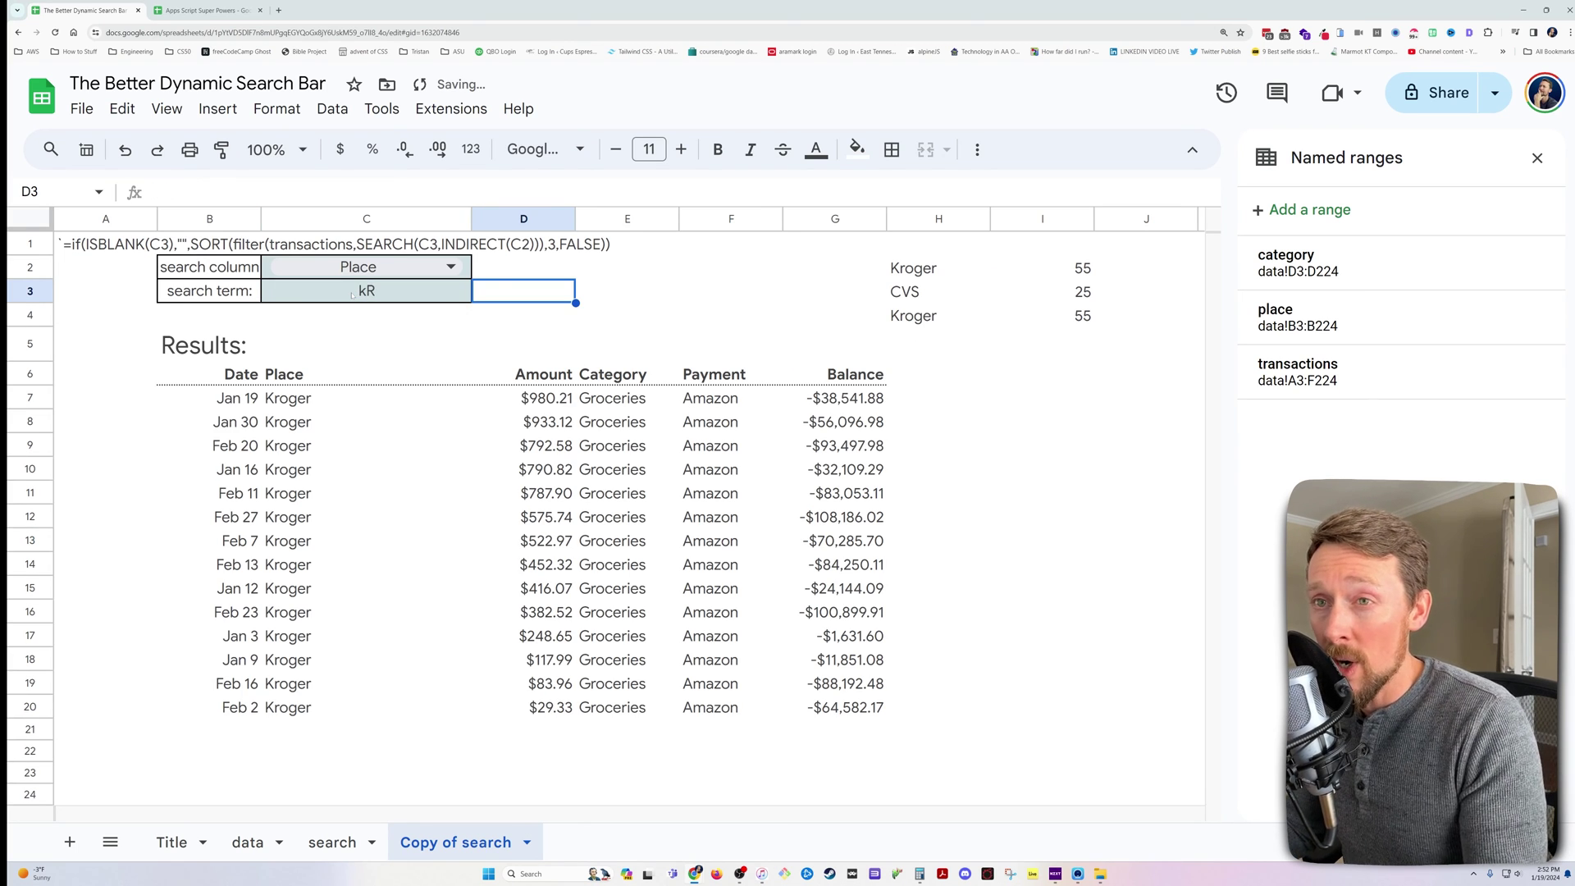